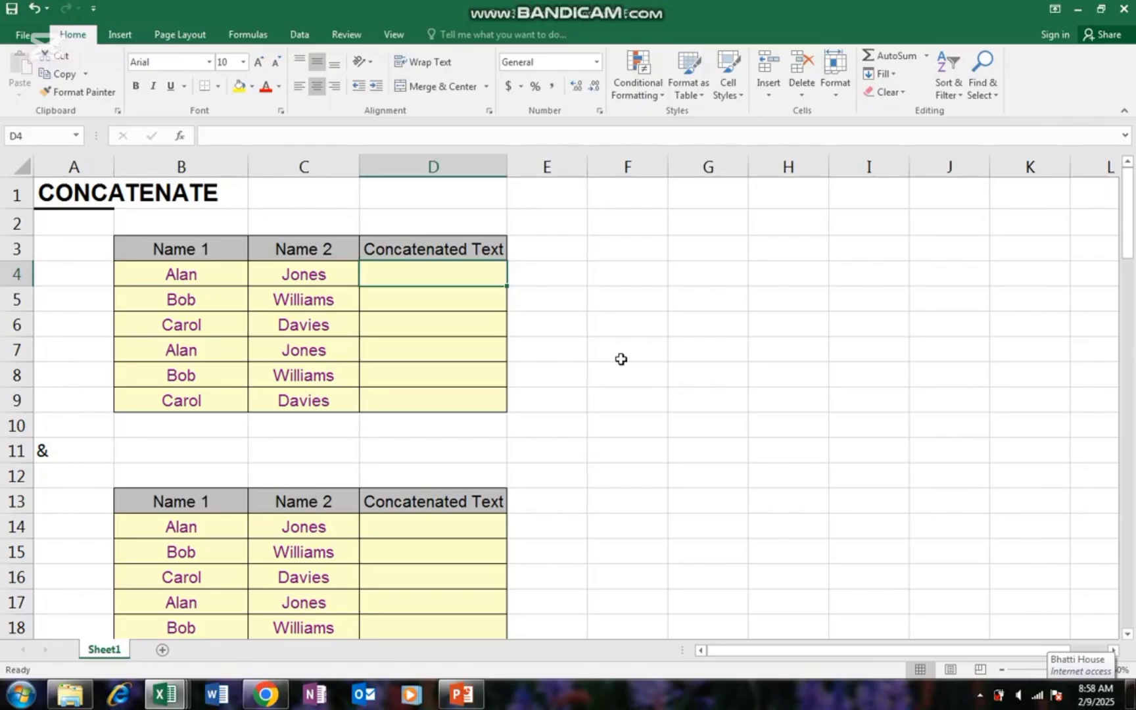
- Compare the first name in B4 with the surname in C4, ending back on D4
key("Left")
key("Left")
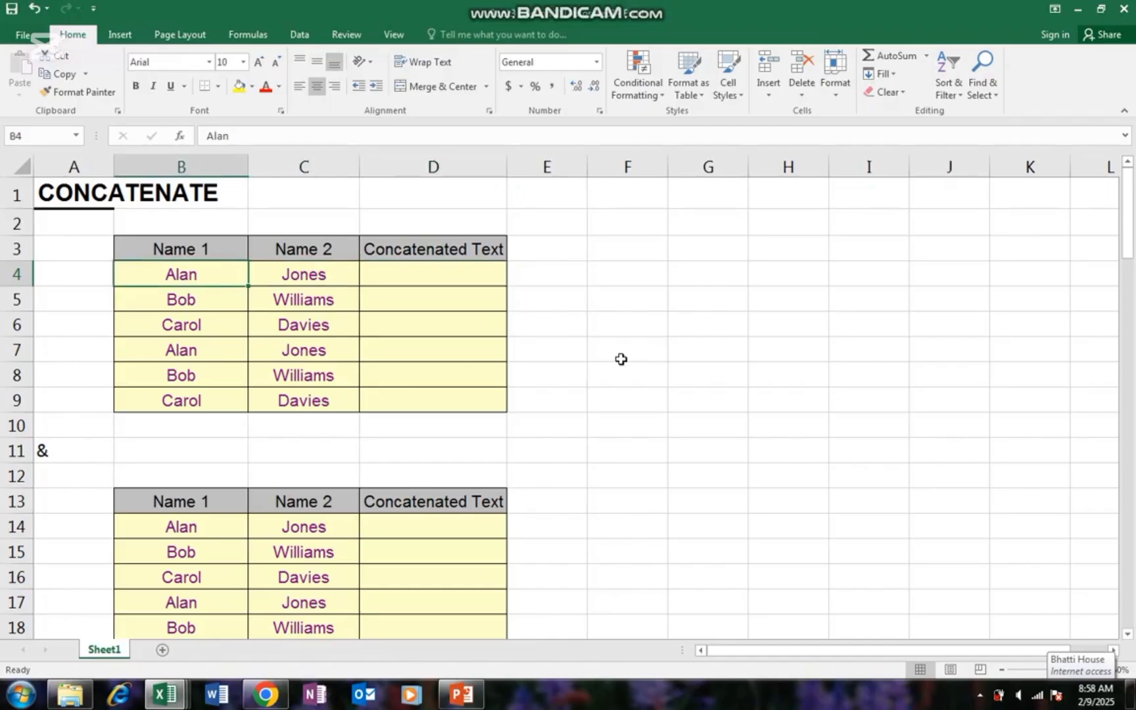
key("Right")
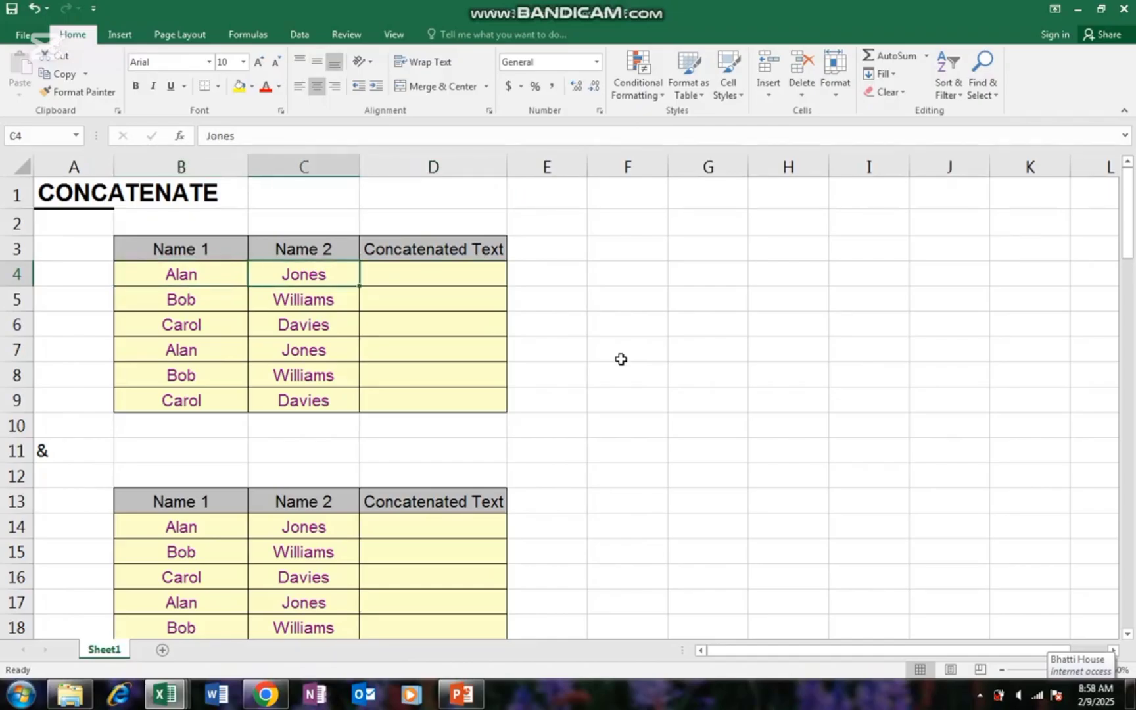
key("Left")
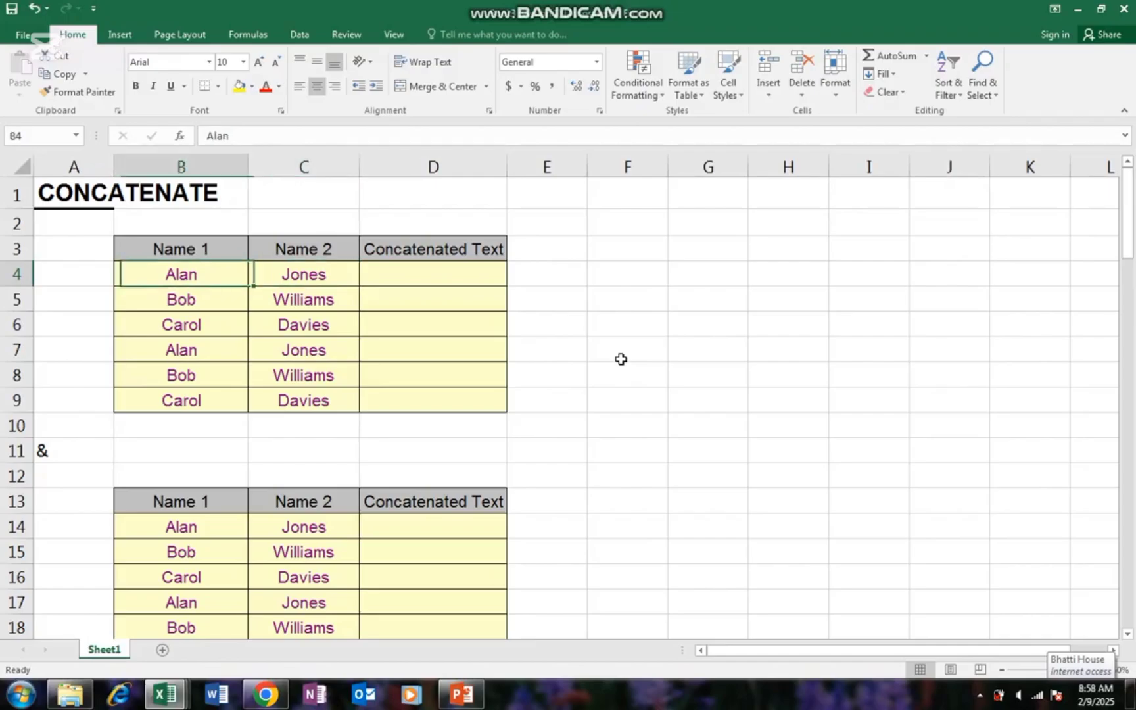
key("Right")
key("Left")
key("Right")
key("Right")
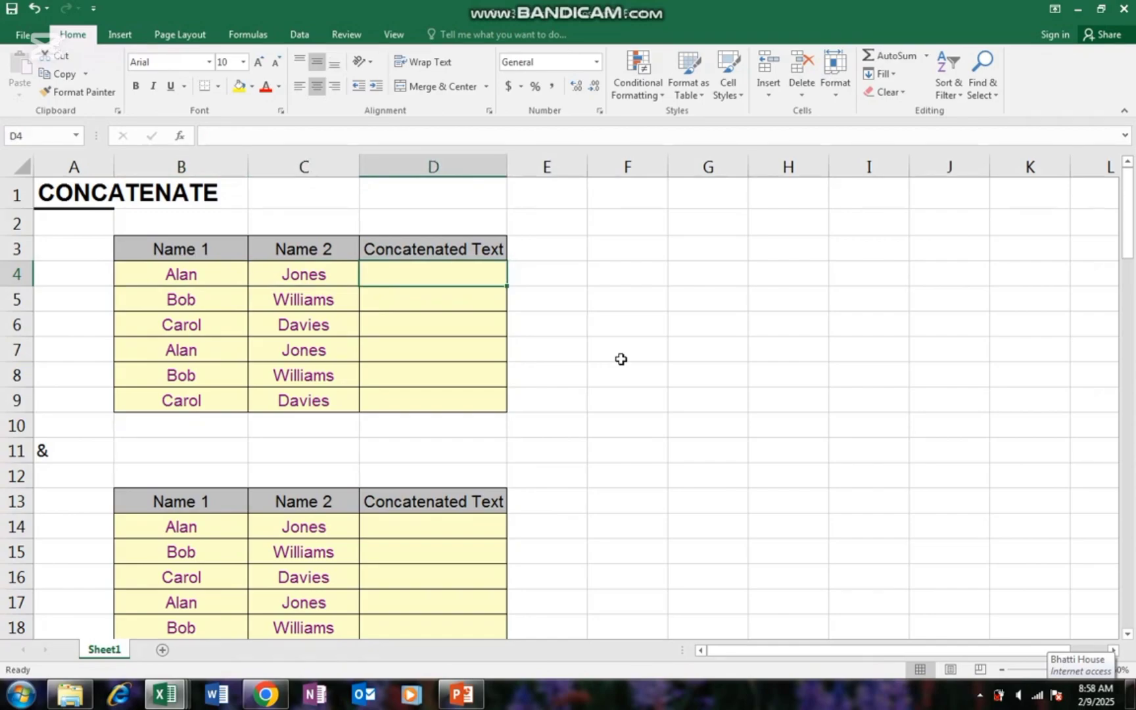
- Enter =CONCATENATE(B4,C4) in D4 so it shows AlanJones, then recheck it
type("=")
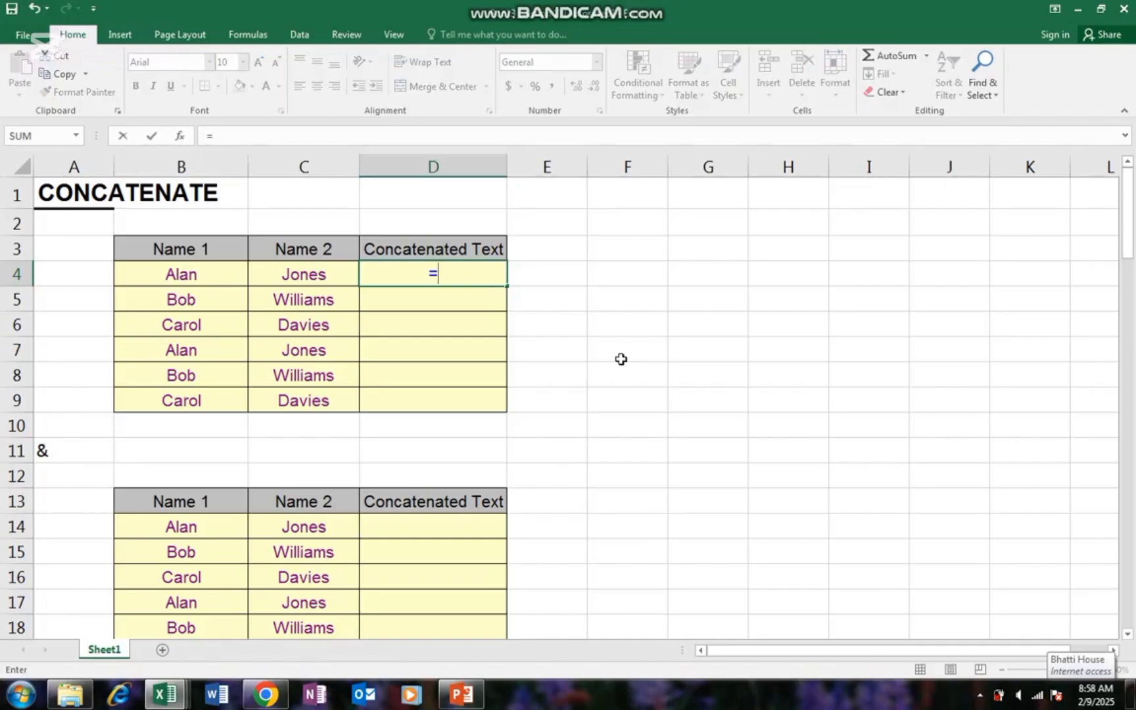
type("c")
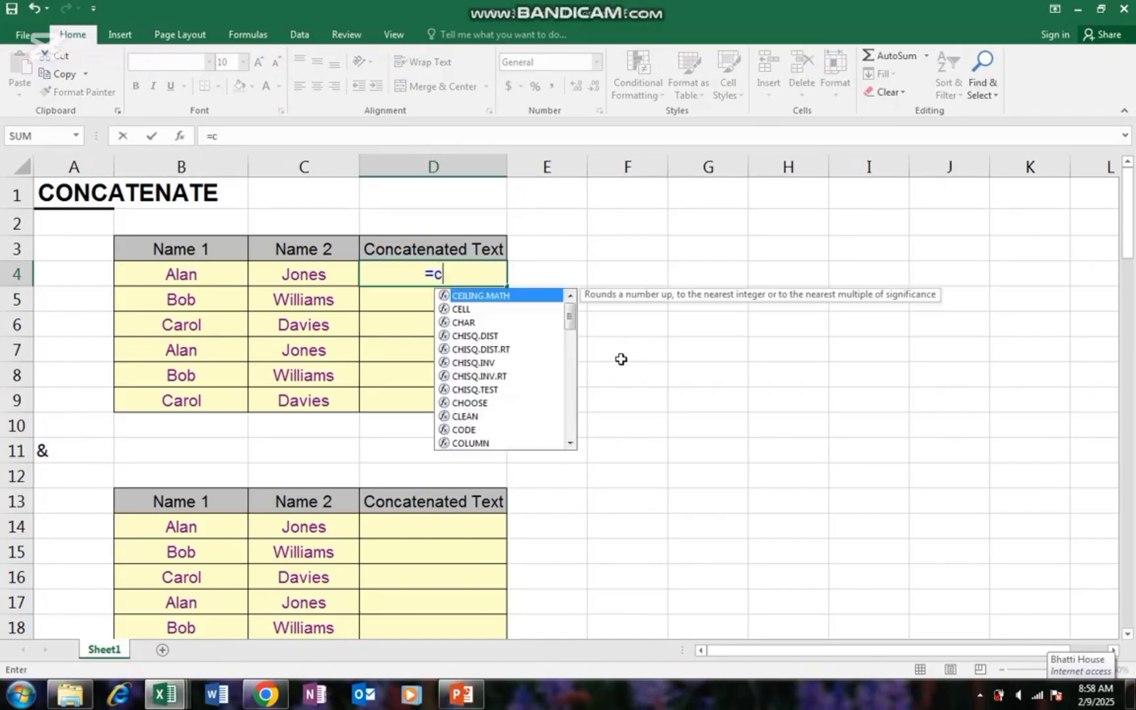
type("on")
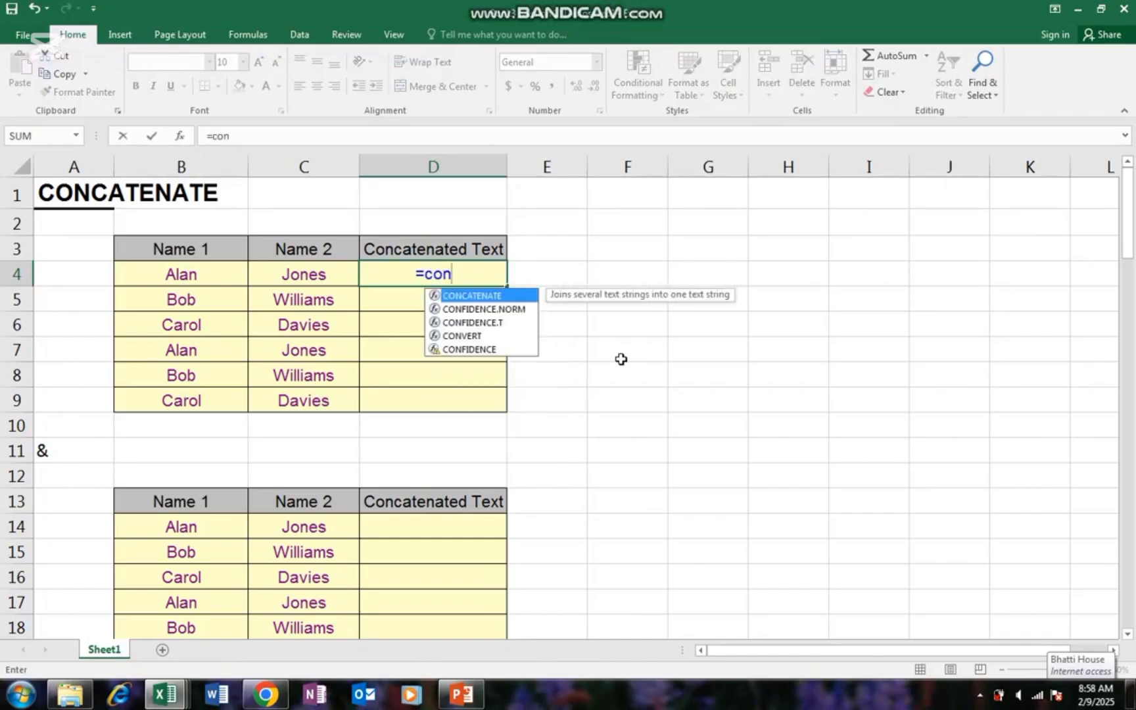
key("Tab")
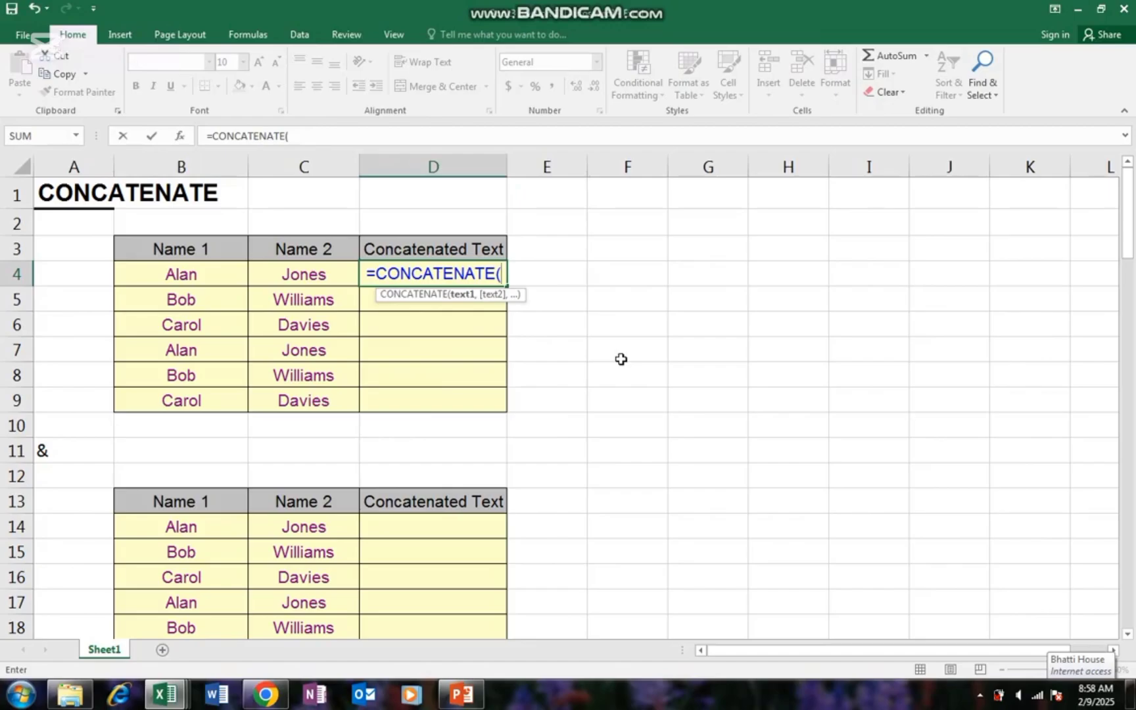
key("Left")
key("Left")
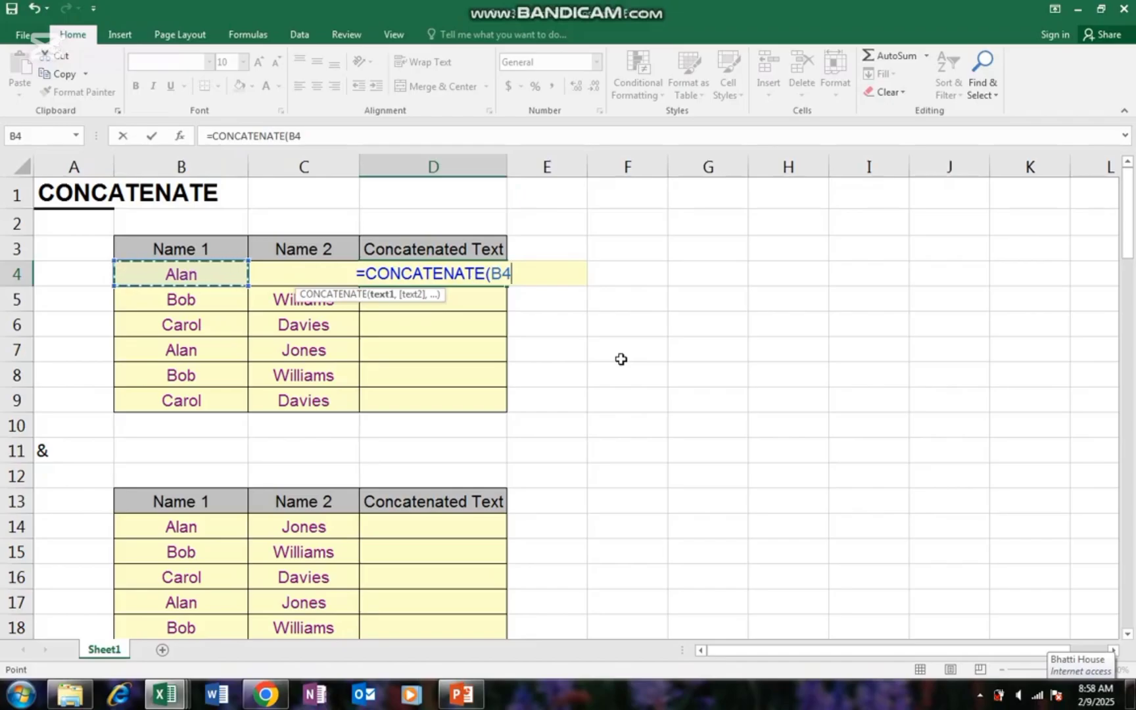
type(",")
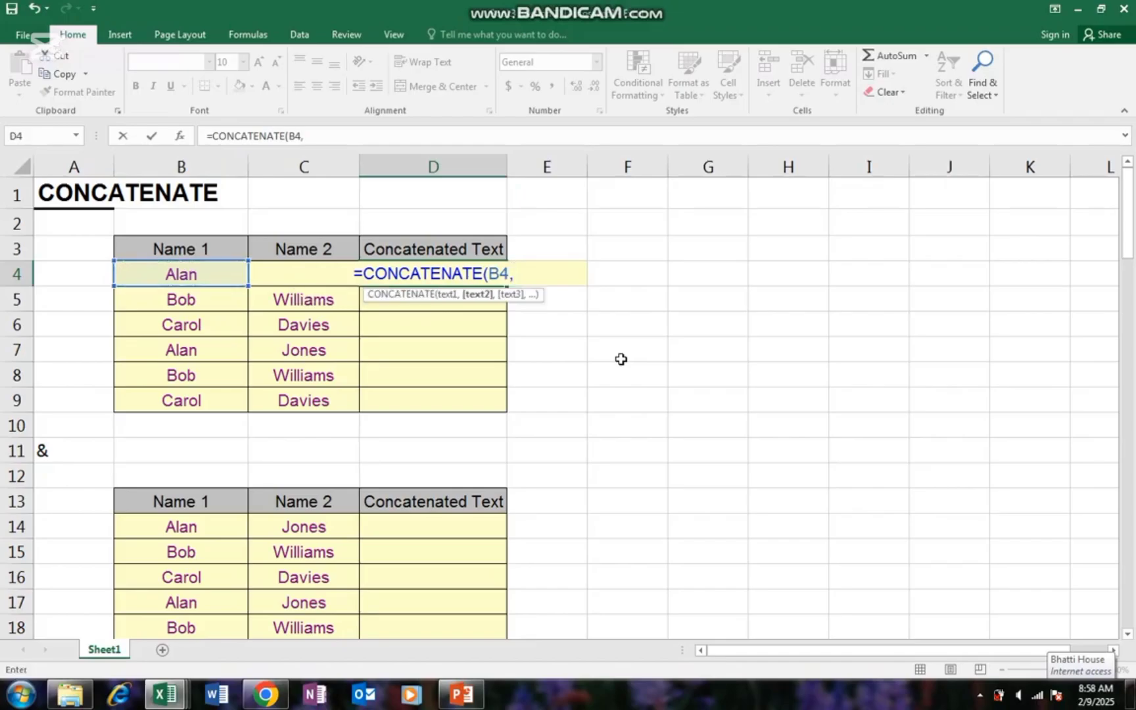
key("Left")
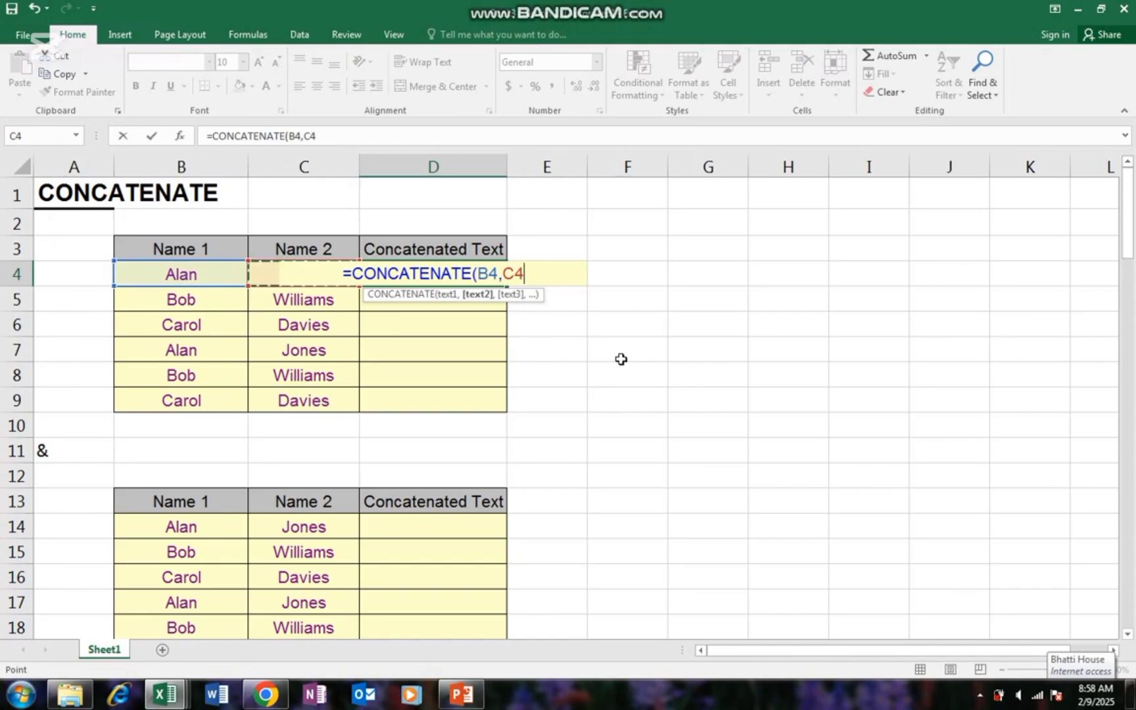
type(")")
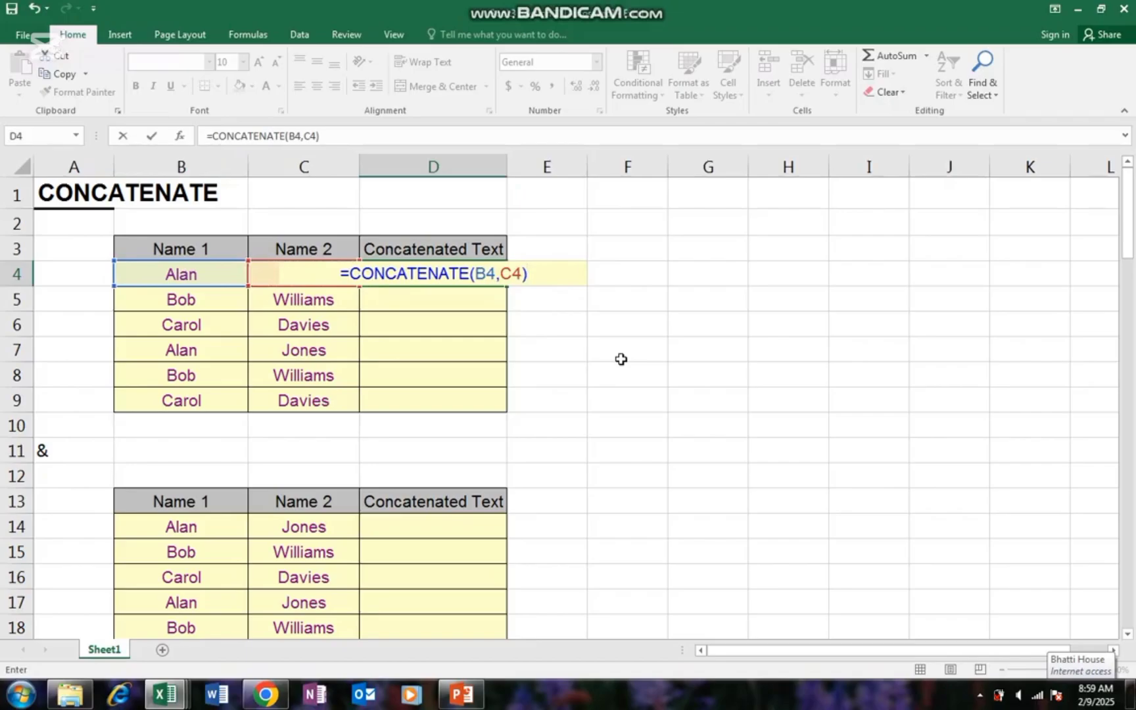
key("Return")
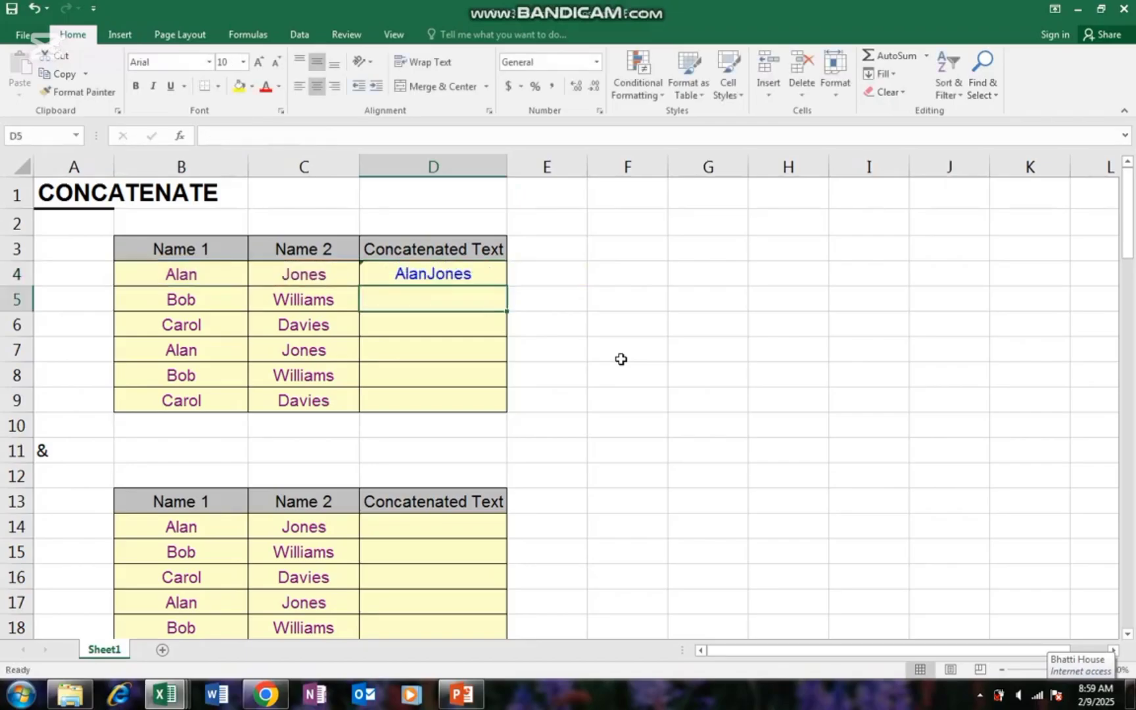
key("Up")
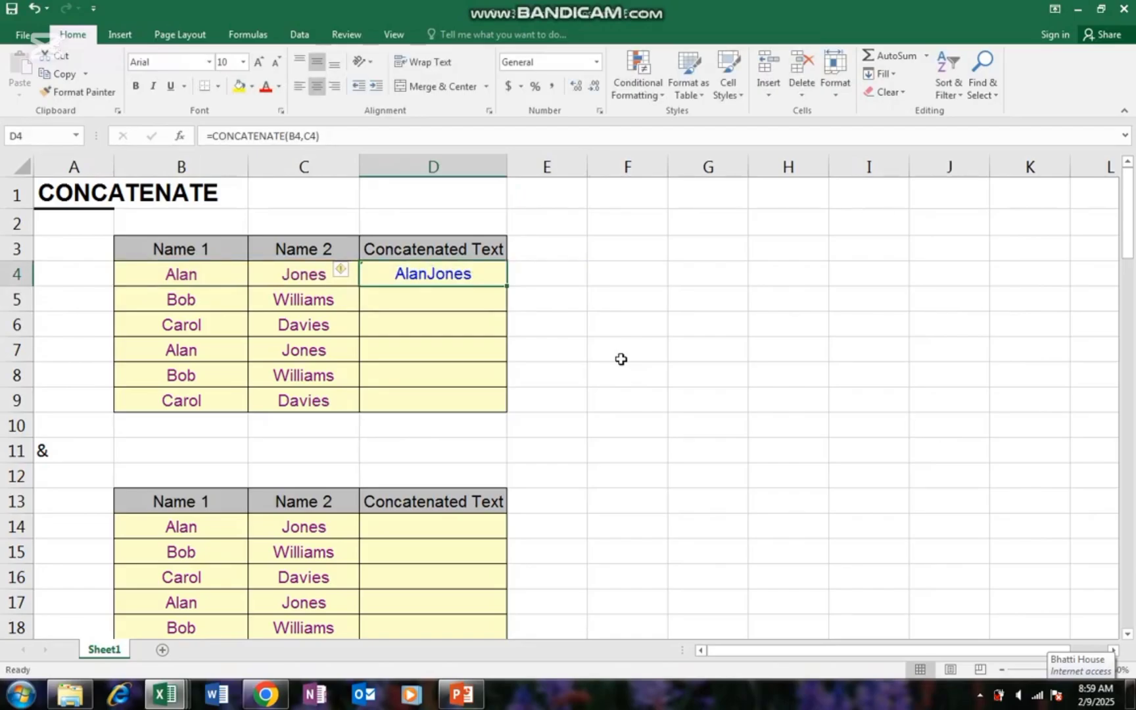
key("Down")
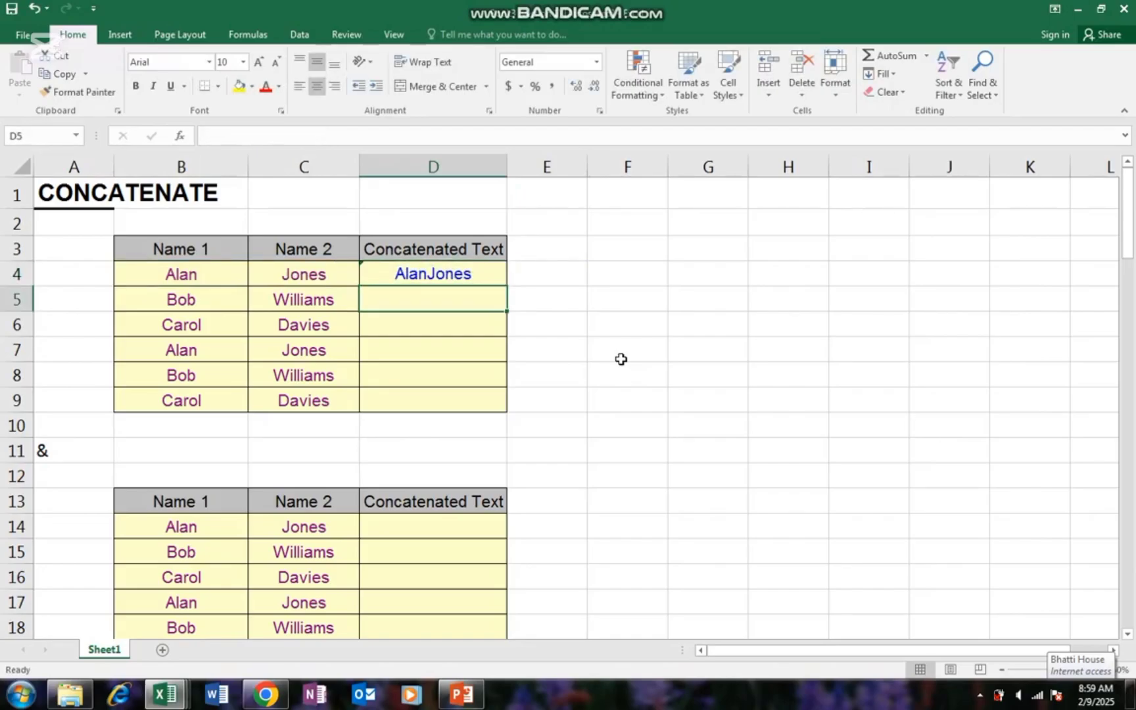
- Enter =CONCATENATE(B5,C5) in D5 to show BobWilliams, then recheck the formula
type("=")
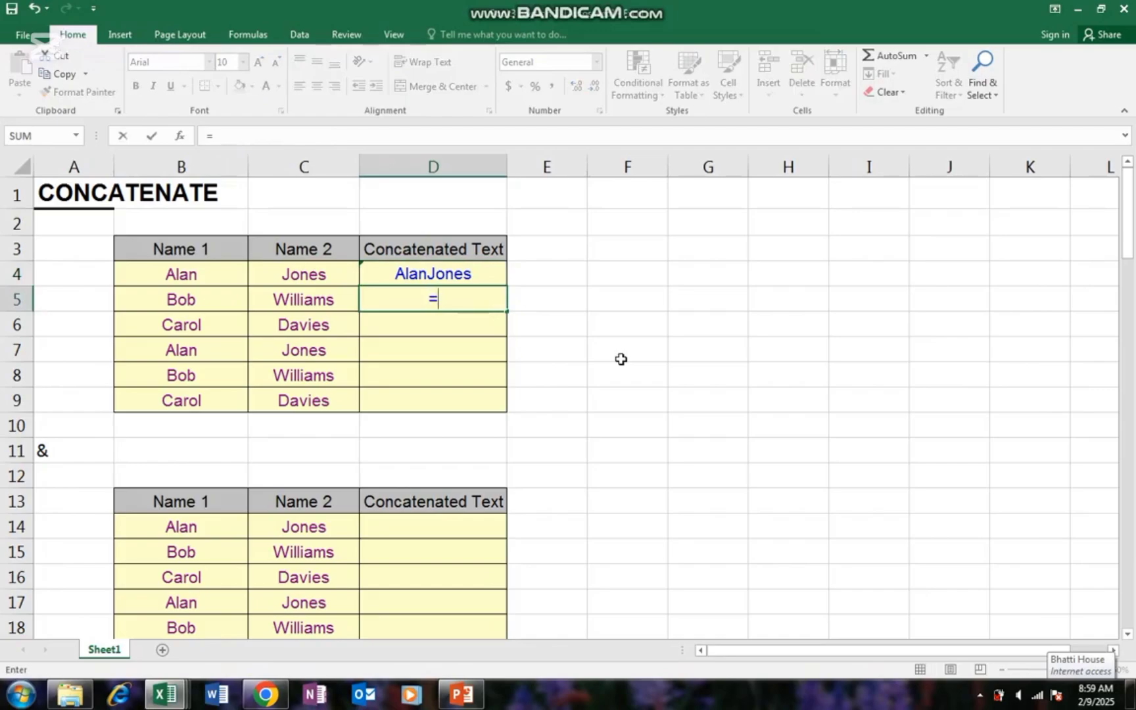
type("con")
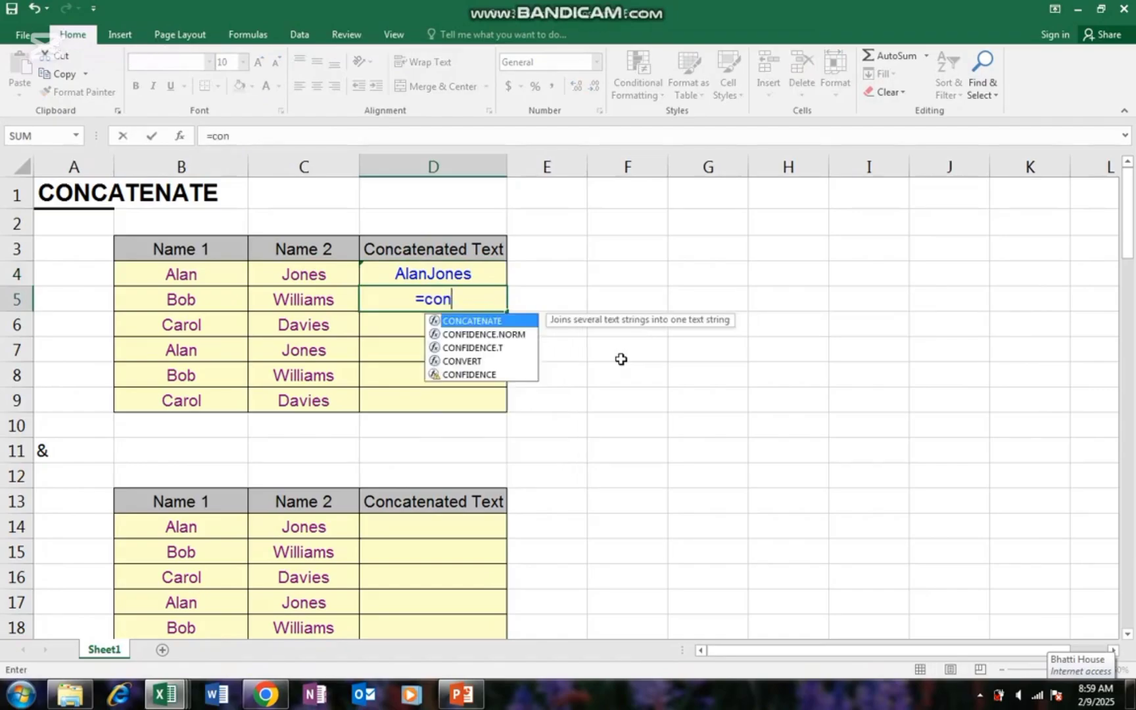
key("Tab")
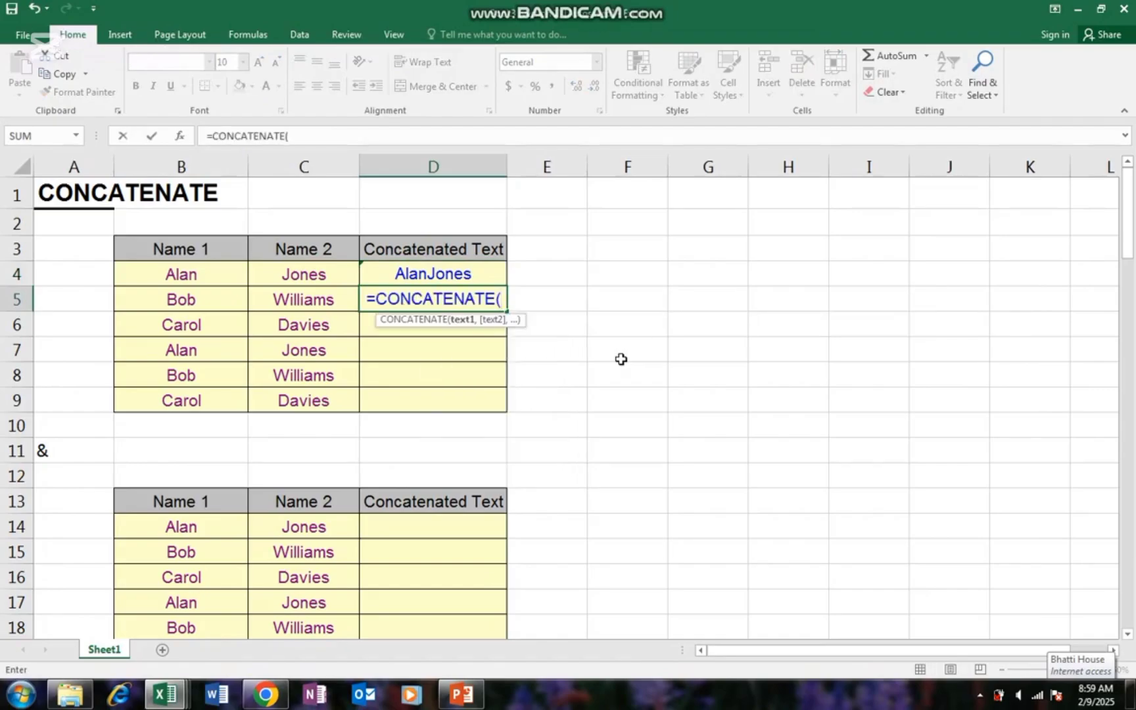
key("Left")
key("Left")
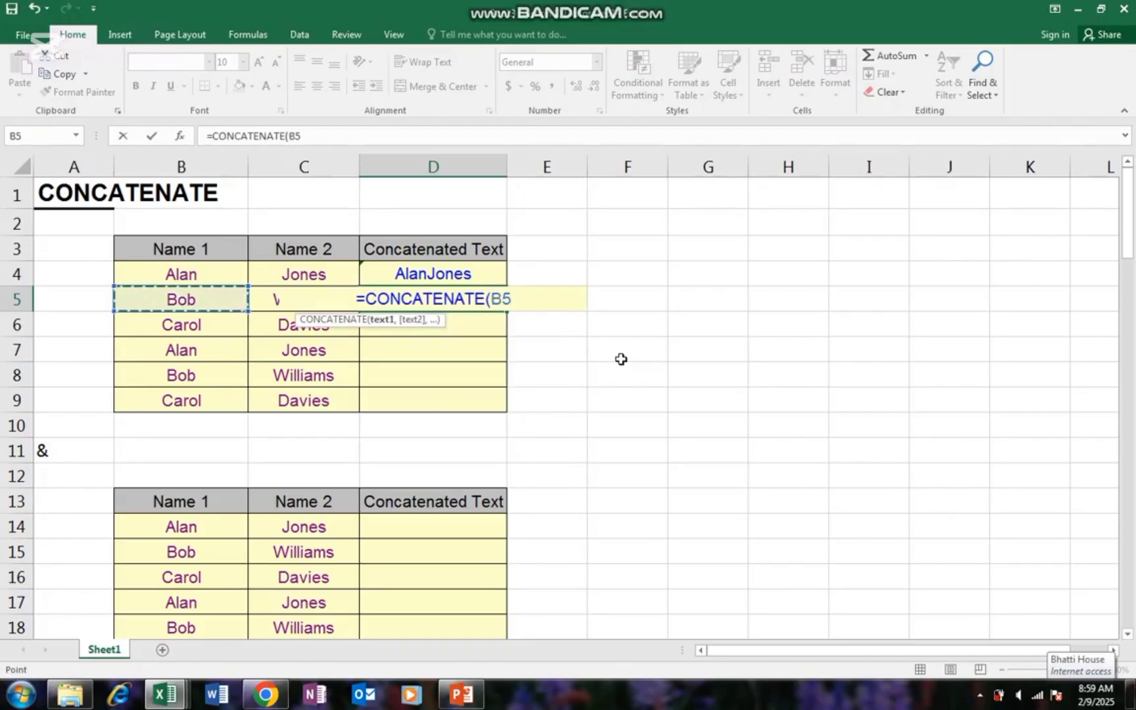
type(",")
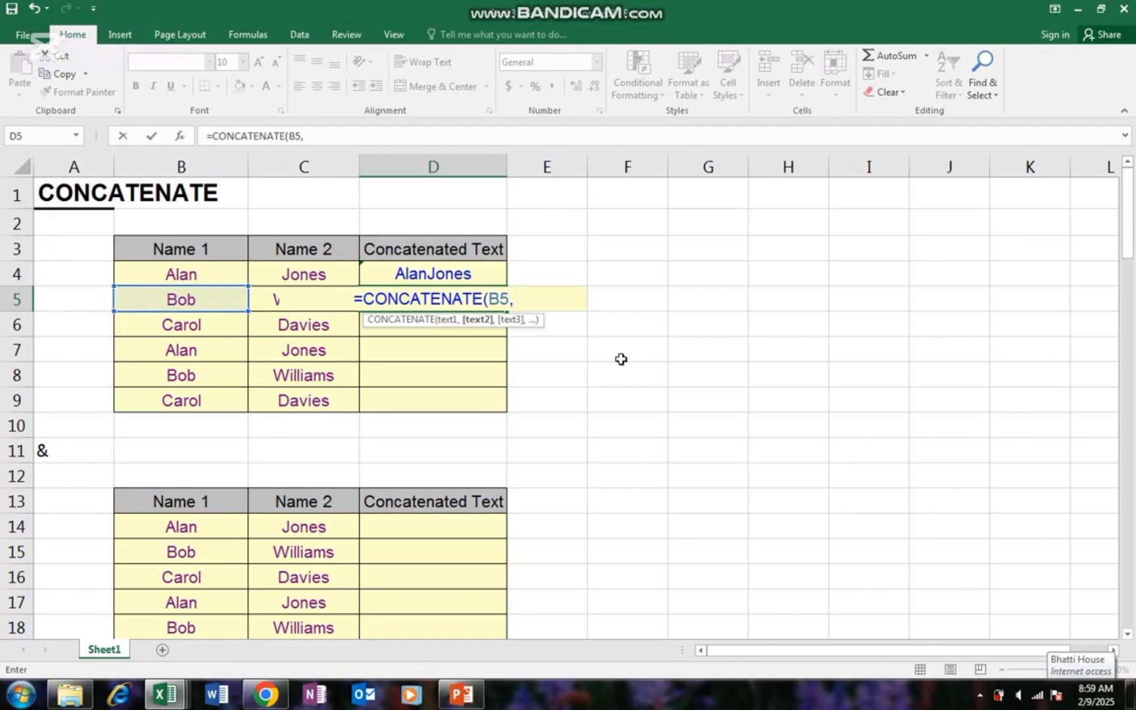
key("Left")
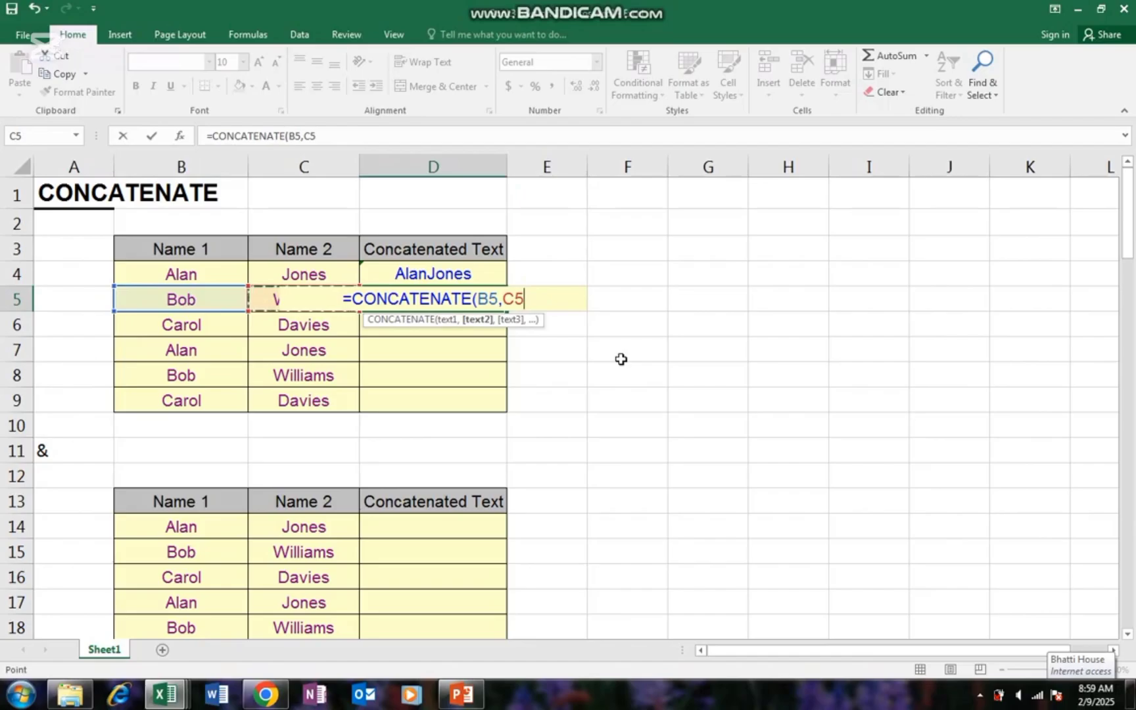
type(")")
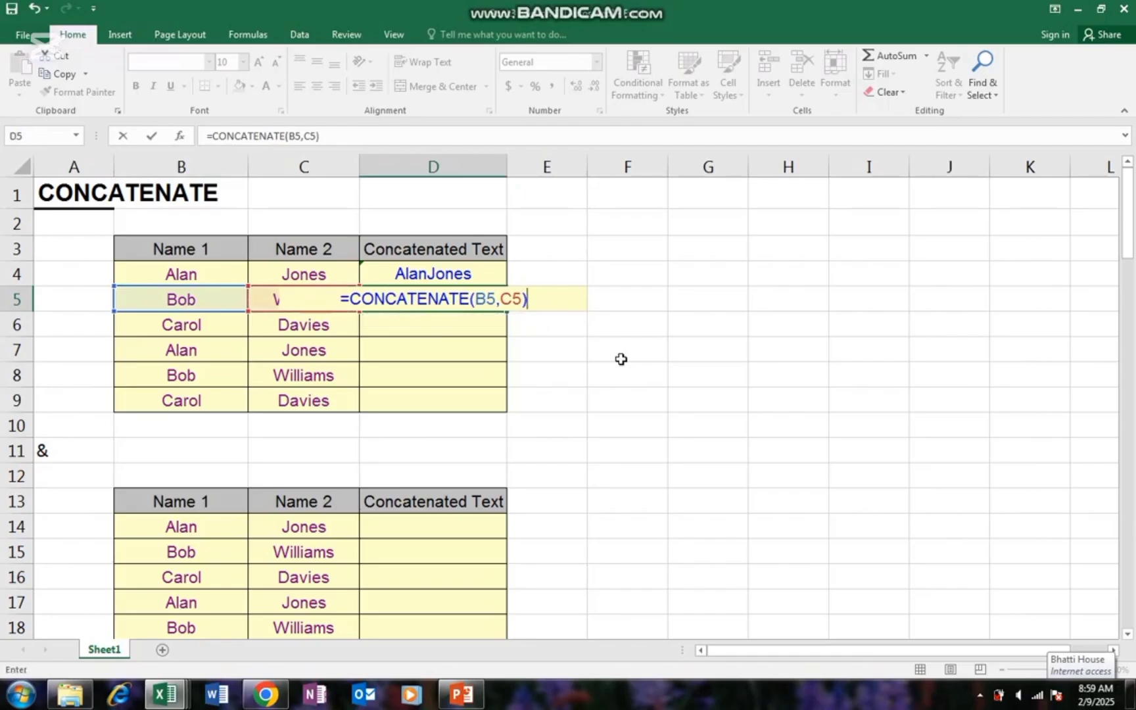
key("Return")
key("Up")
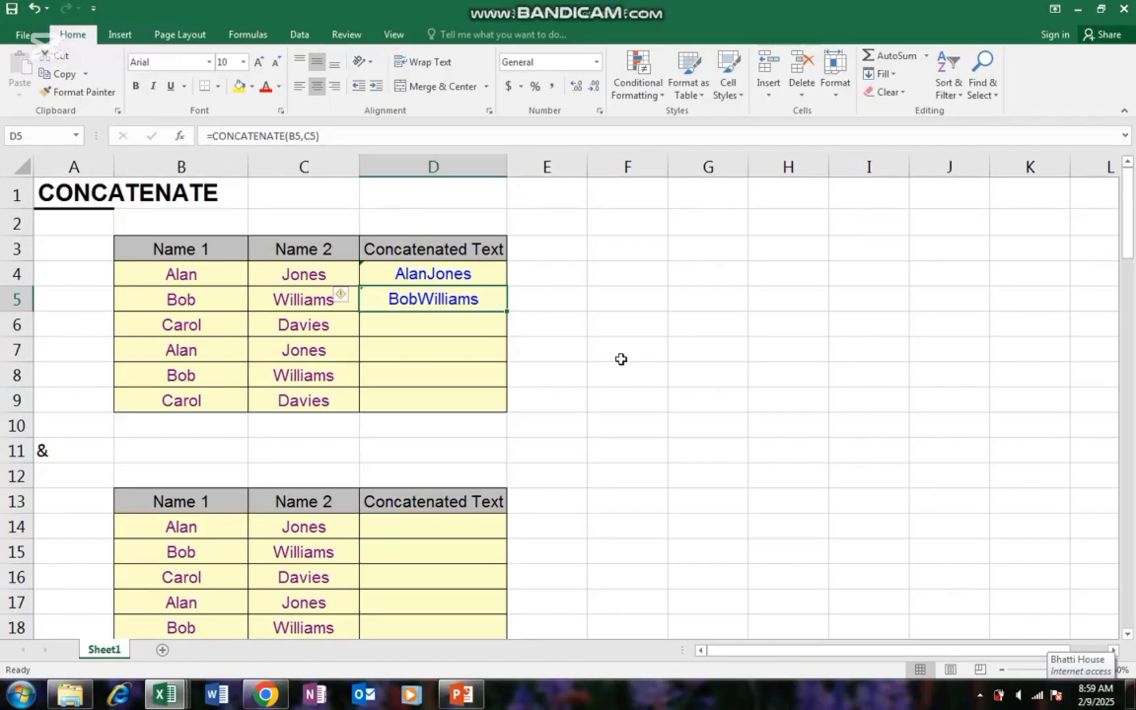
key("Down")
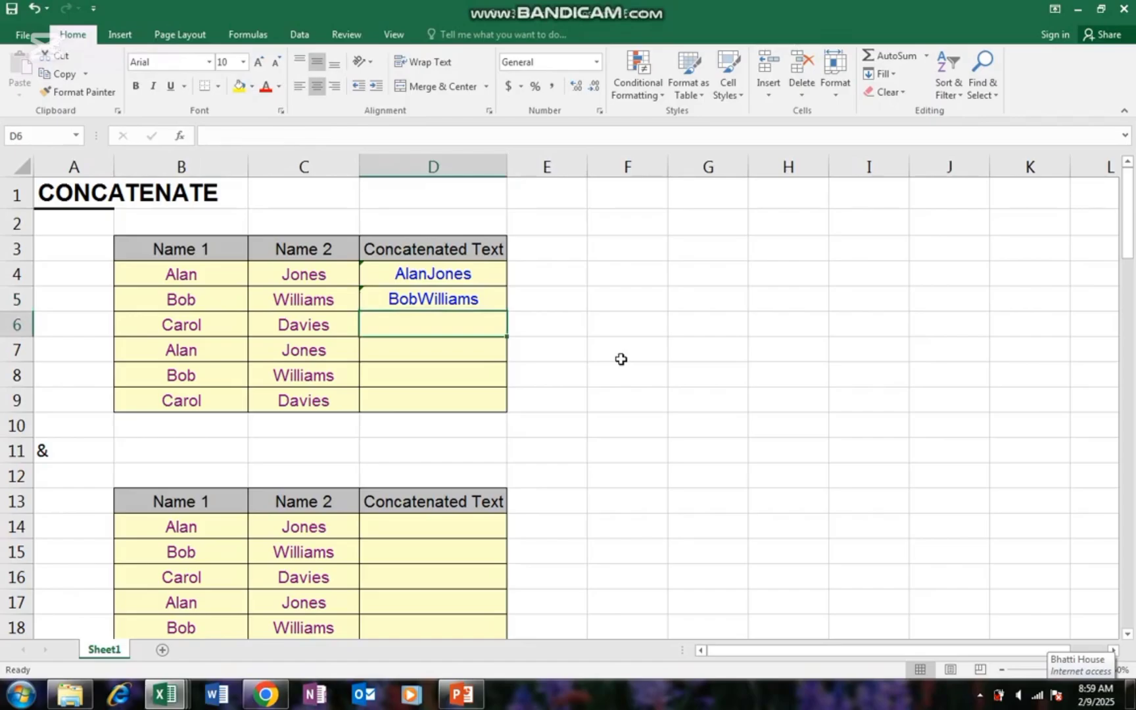
type("=")
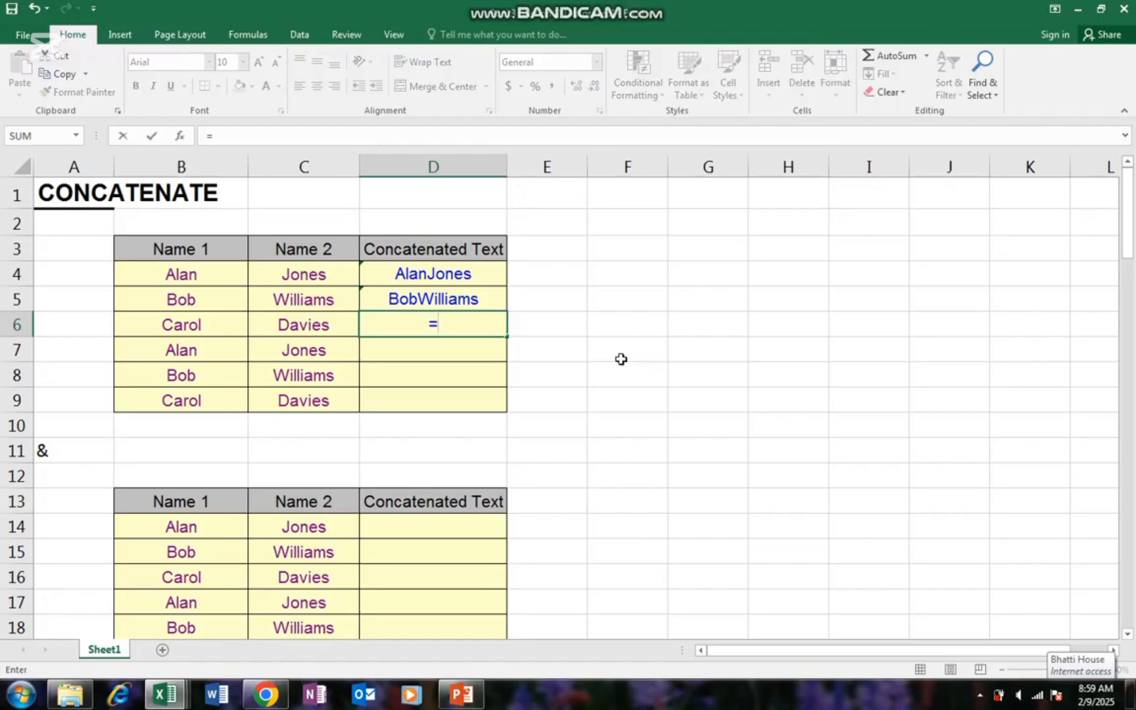
type("con")
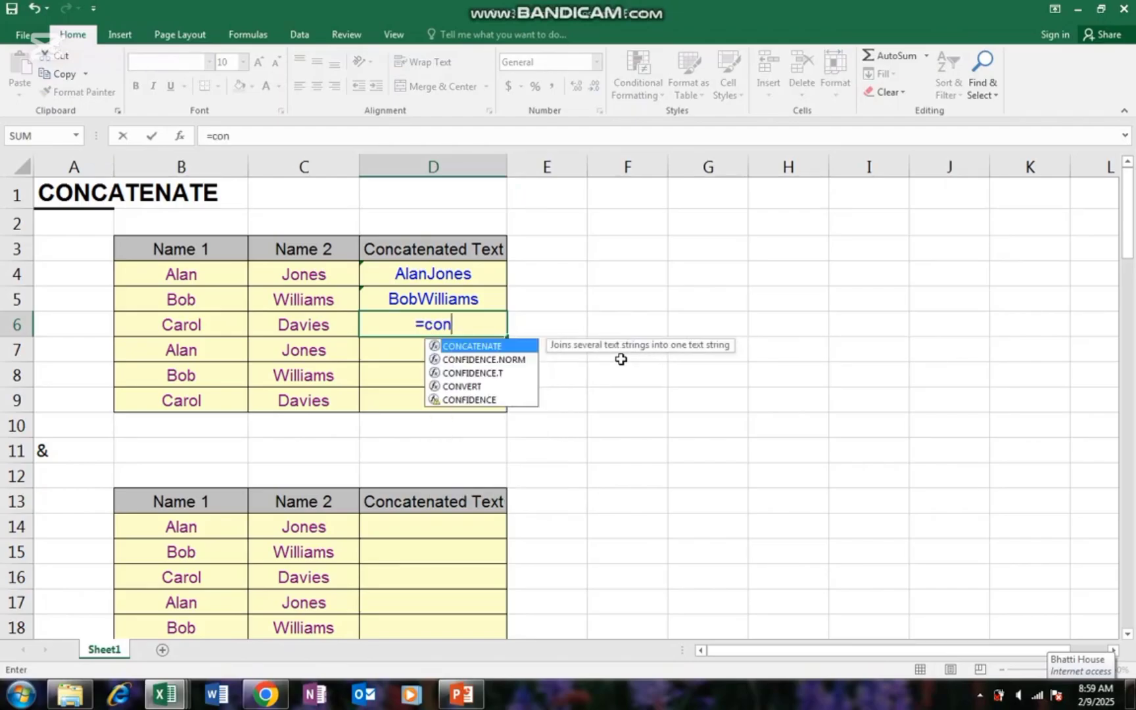
key("Tab")
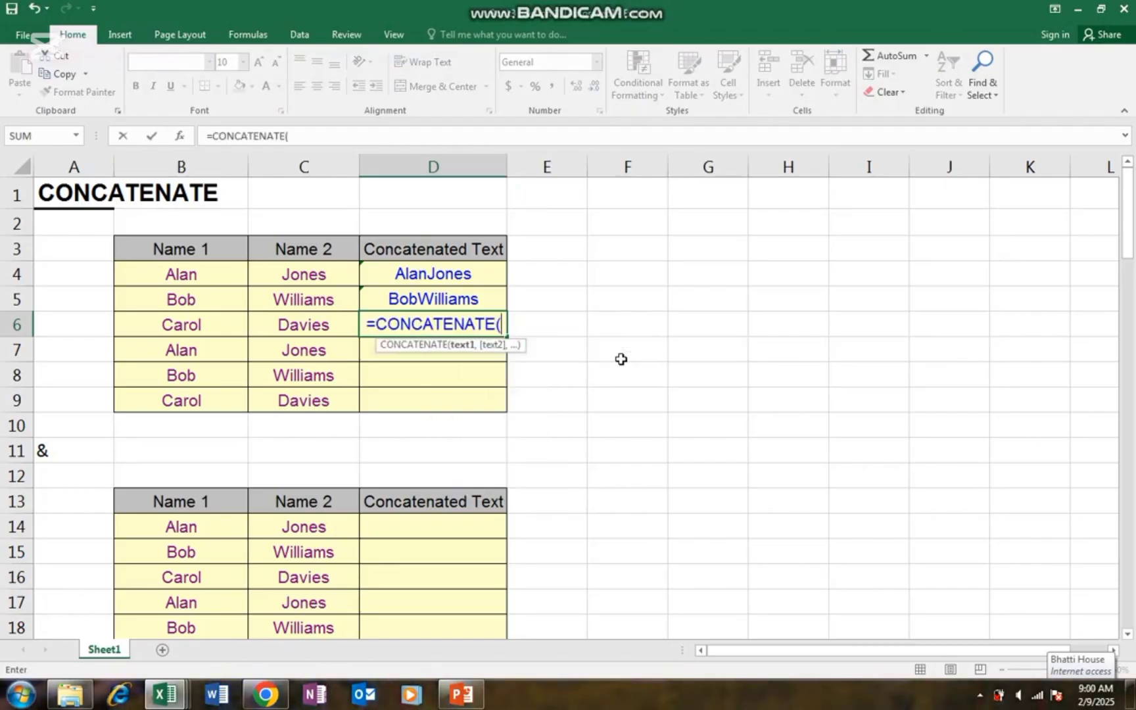
key("Left")
key("Left")
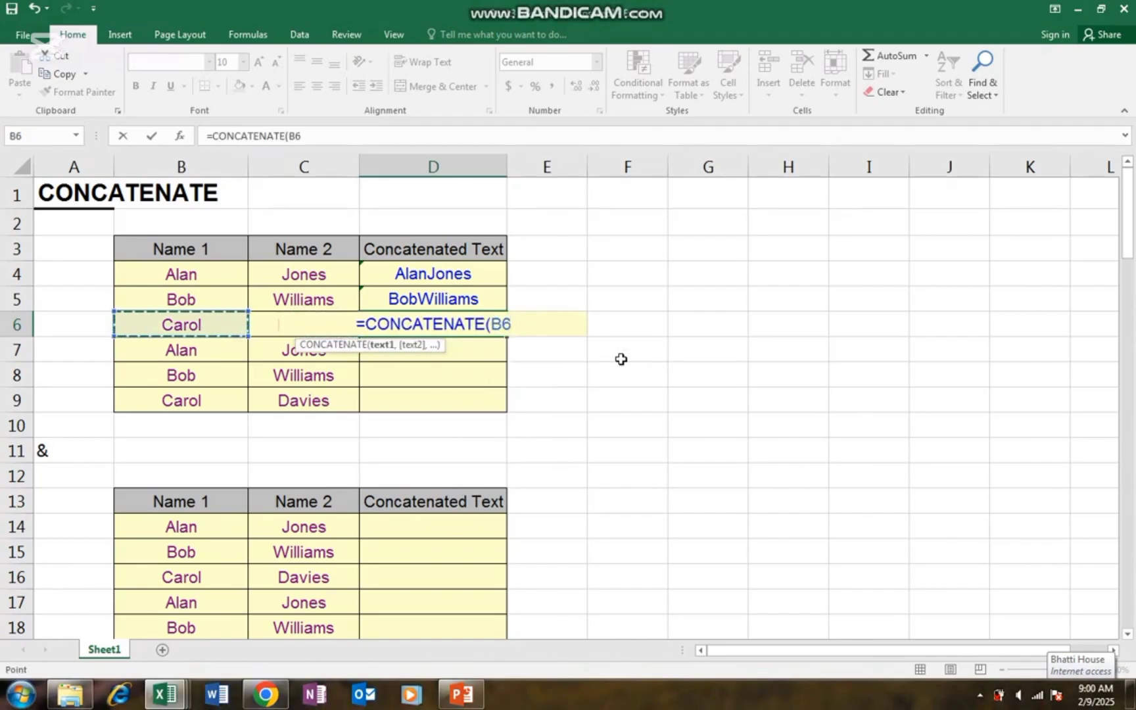
type(",")
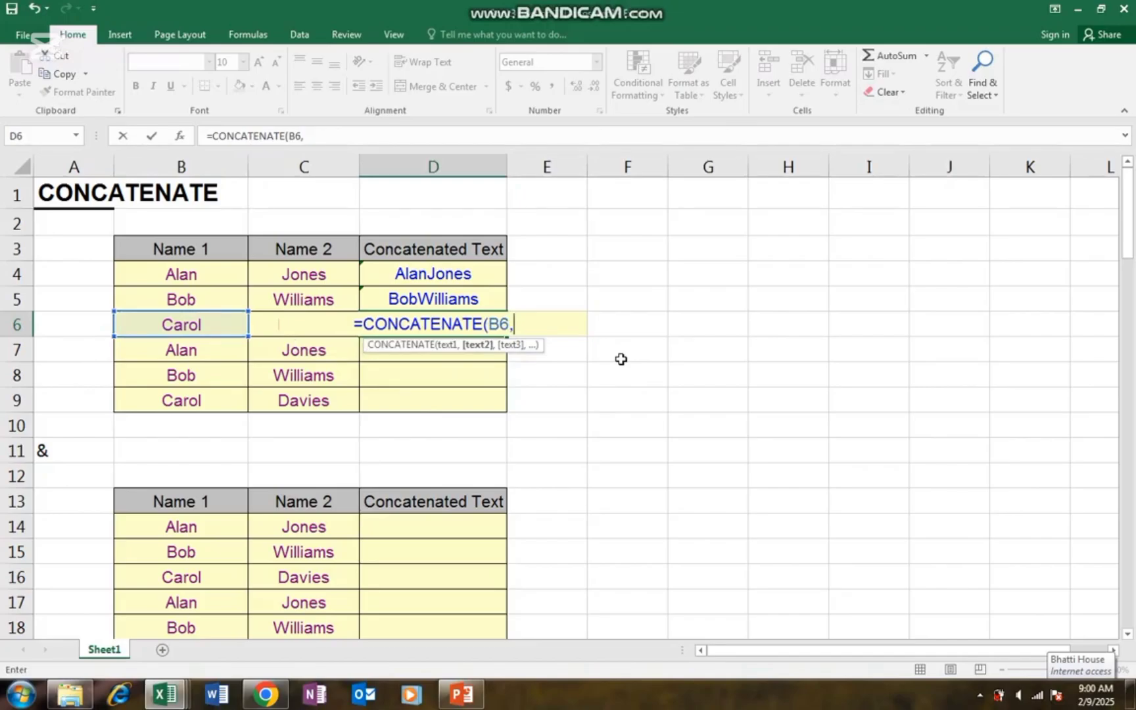
type("\"")
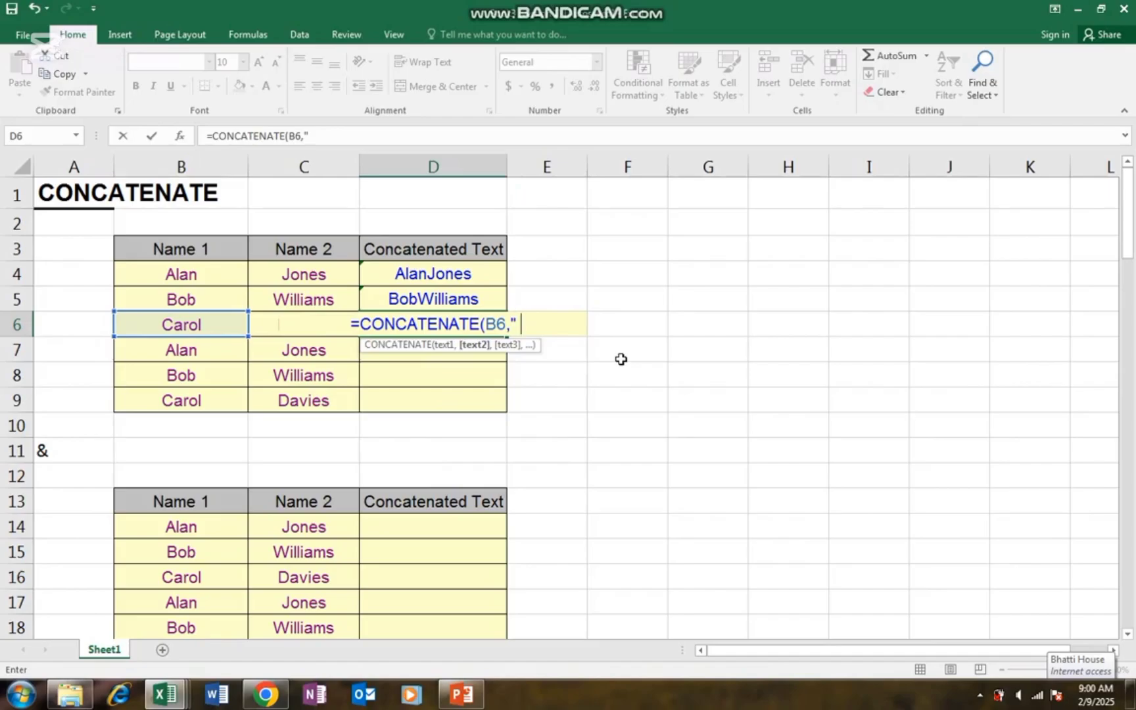
type("\"")
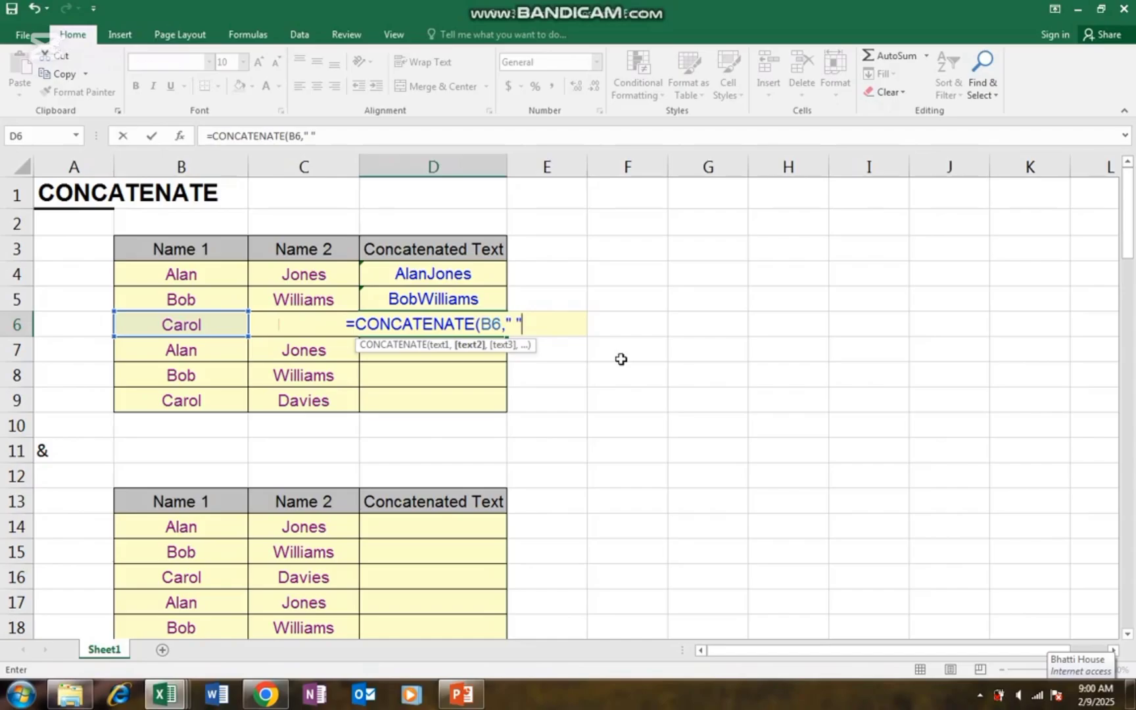
type(",")
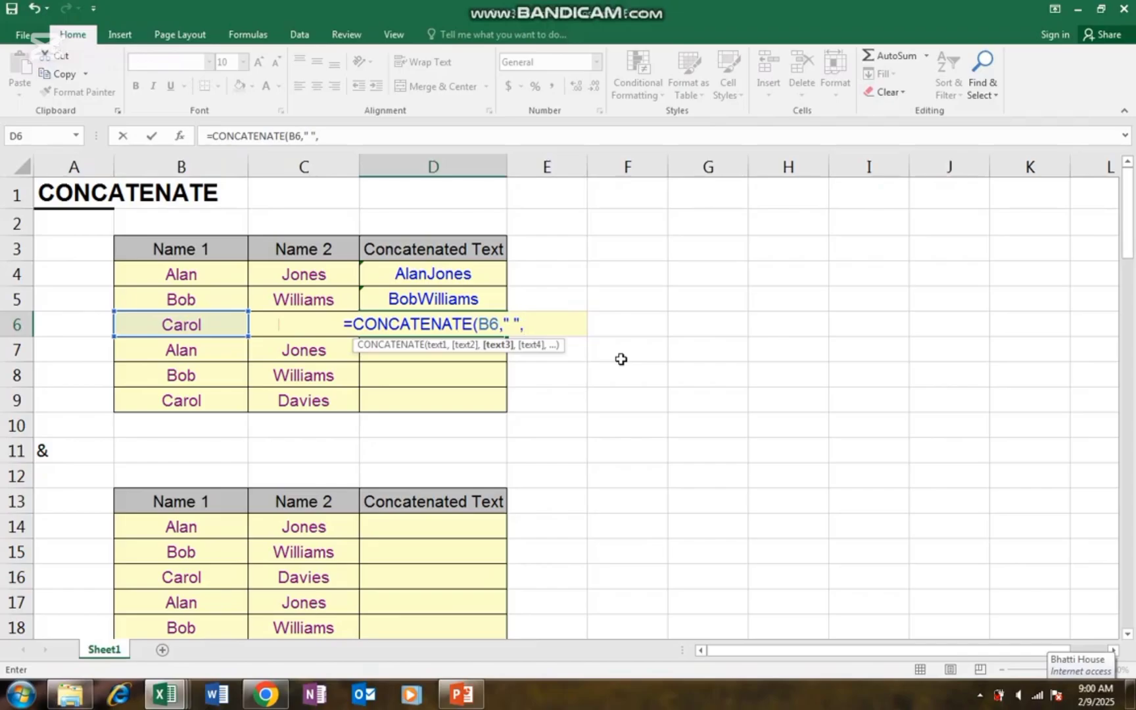
key("Left")
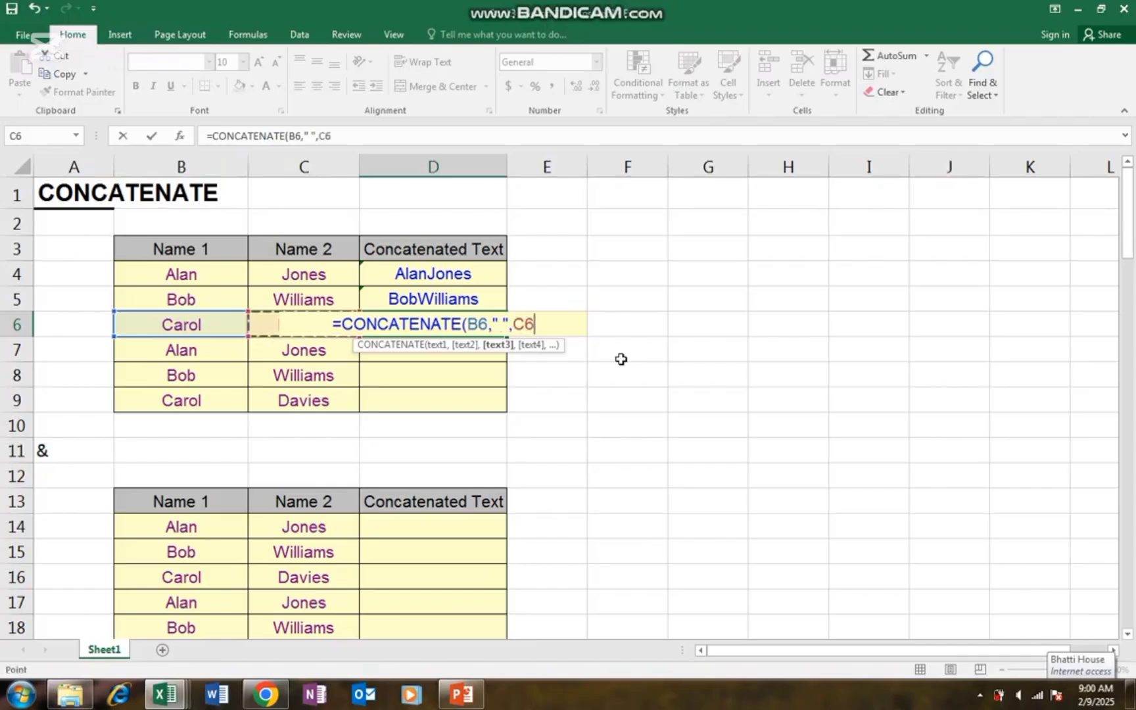
type(")")
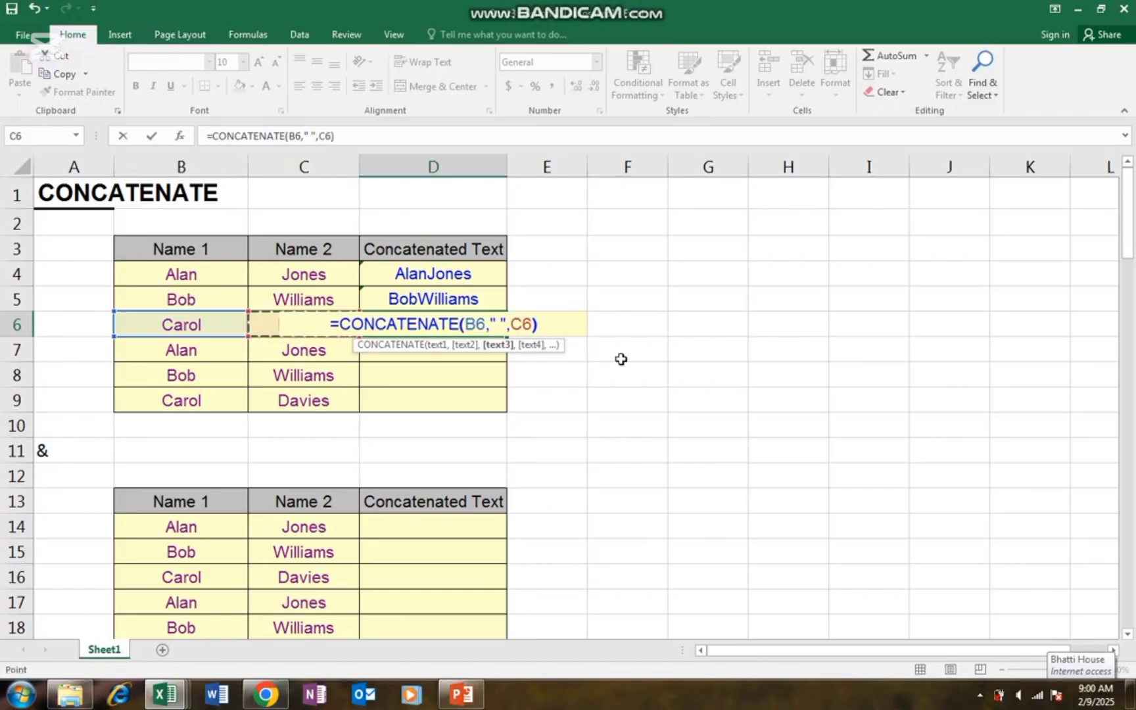
key("Return")
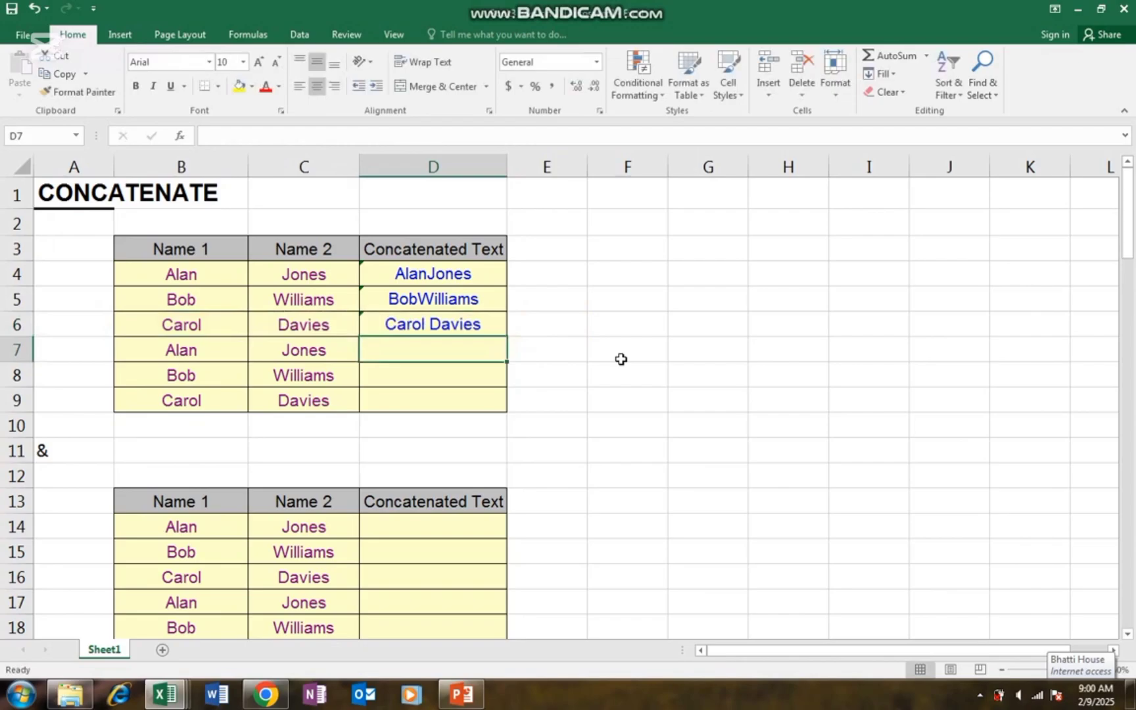
- Enter =CONCATENATE(B7," ",C7) in D7 to display Alan Jones with a space
type("=")
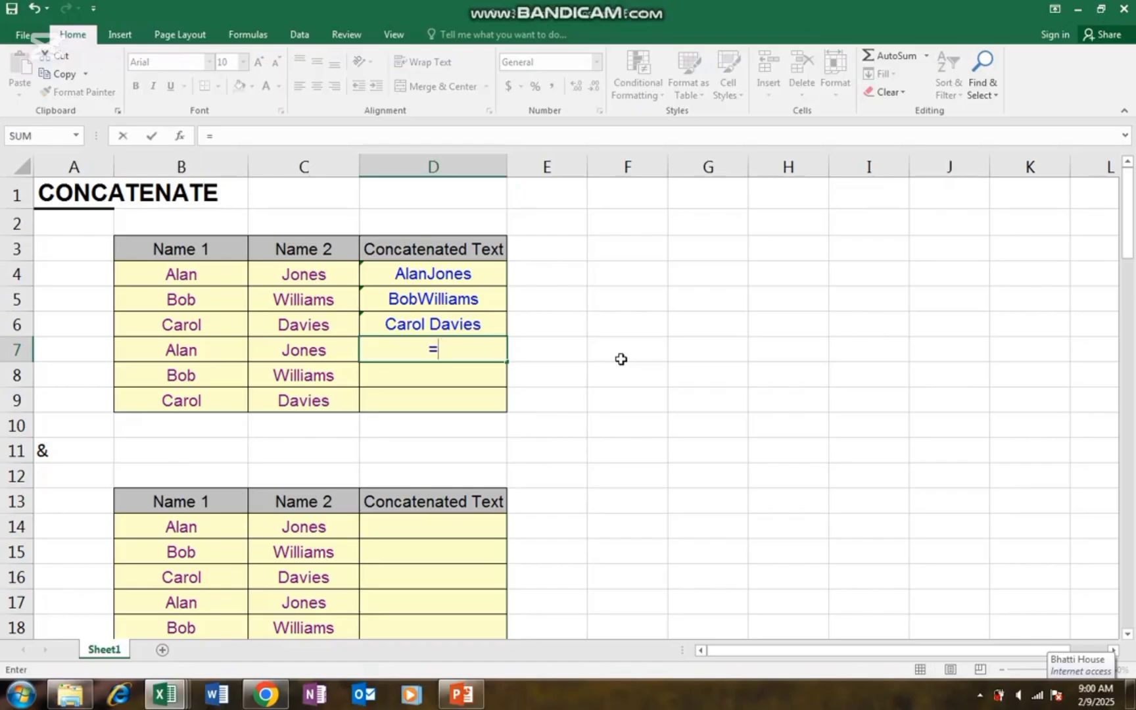
type("con")
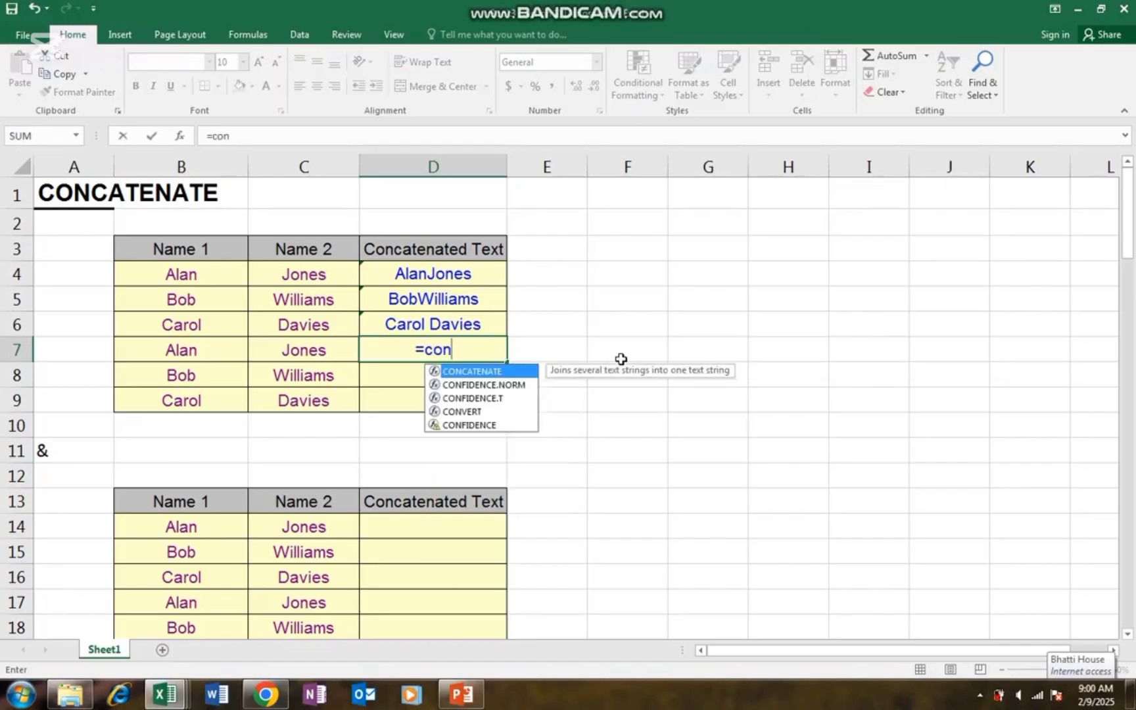
key("Tab")
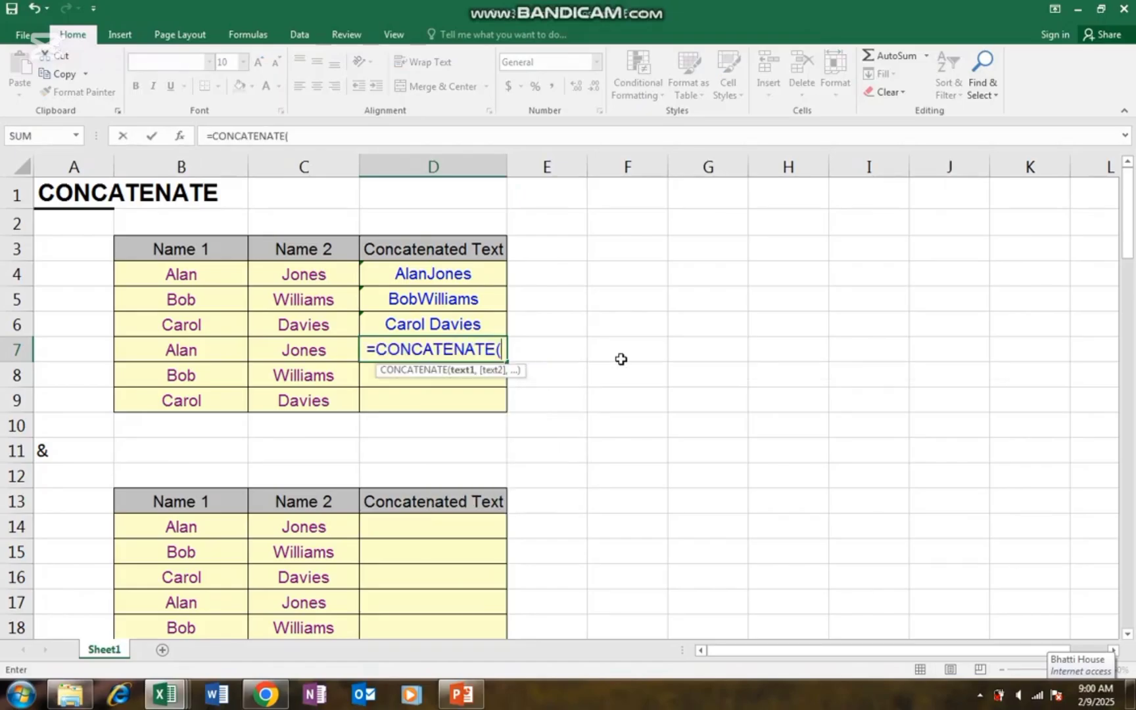
key("Left")
key("Left")
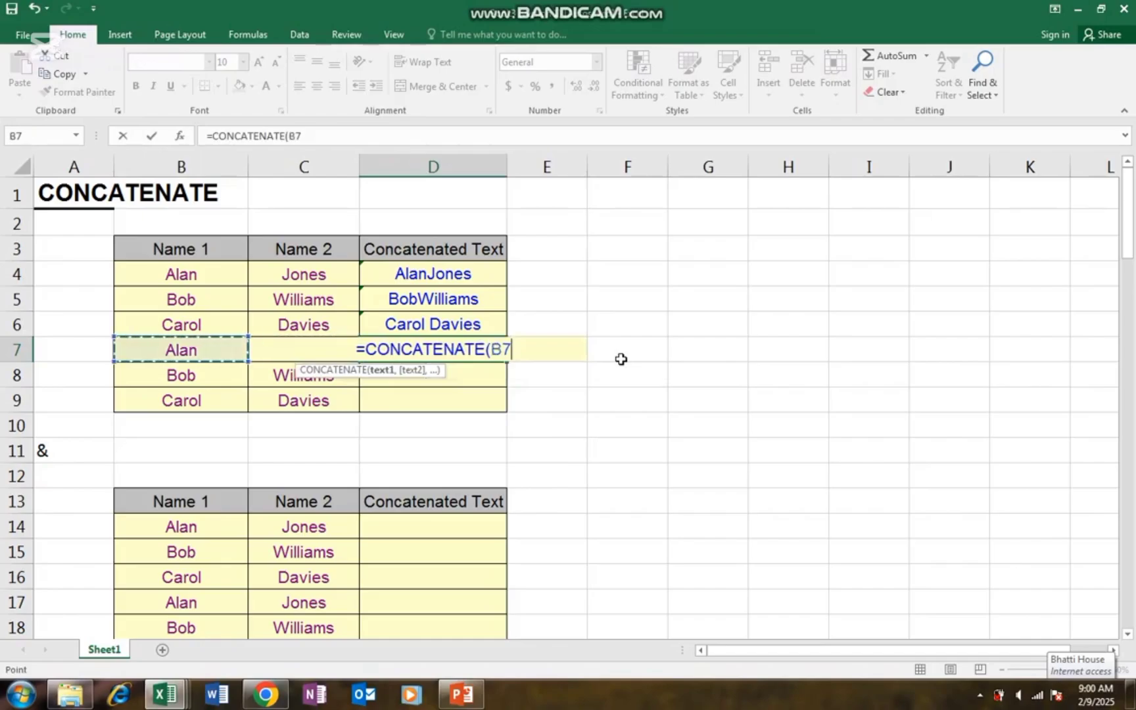
type(",")
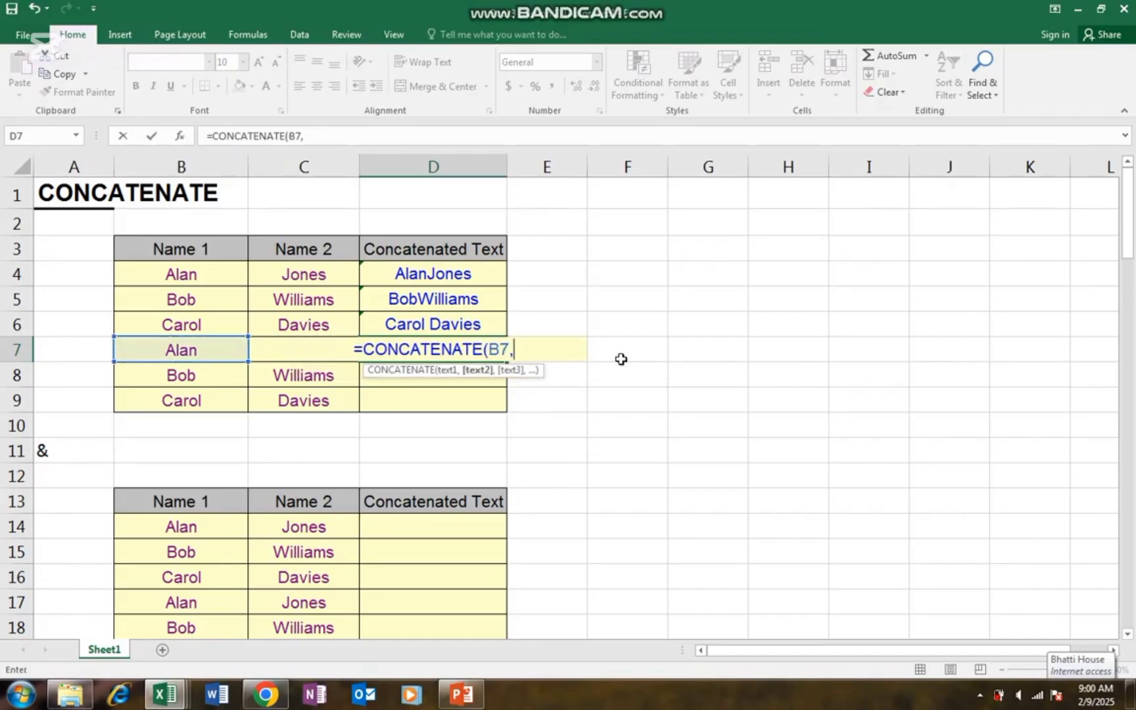
type("\" ")
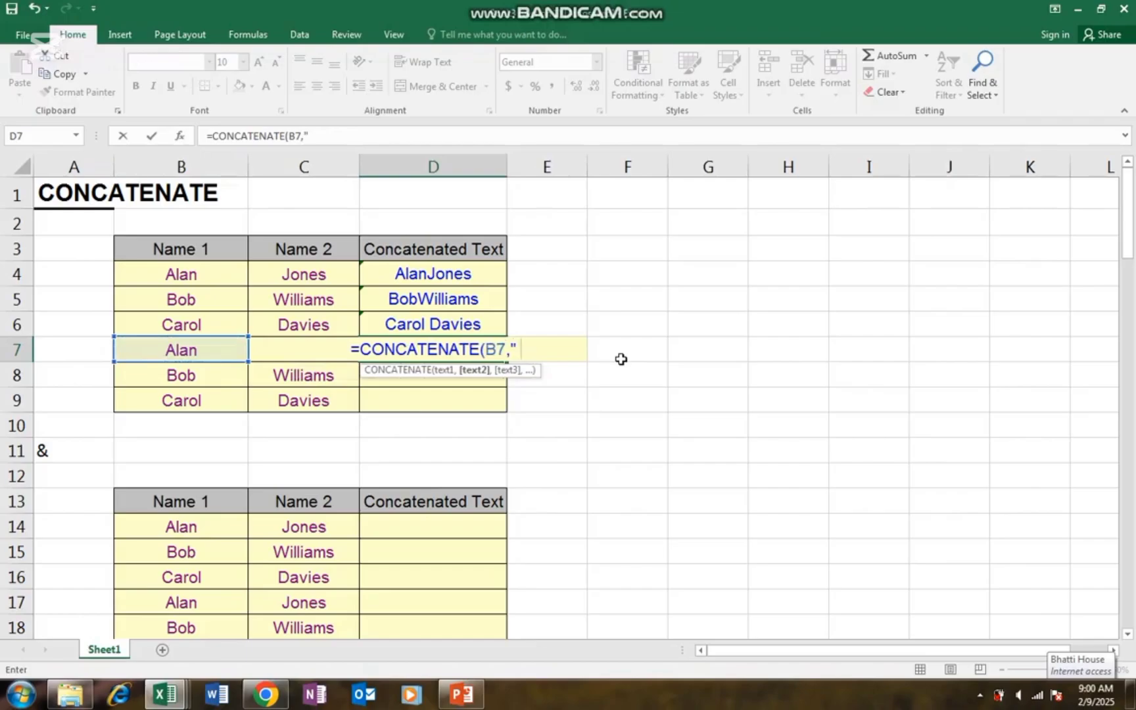
type("\",")
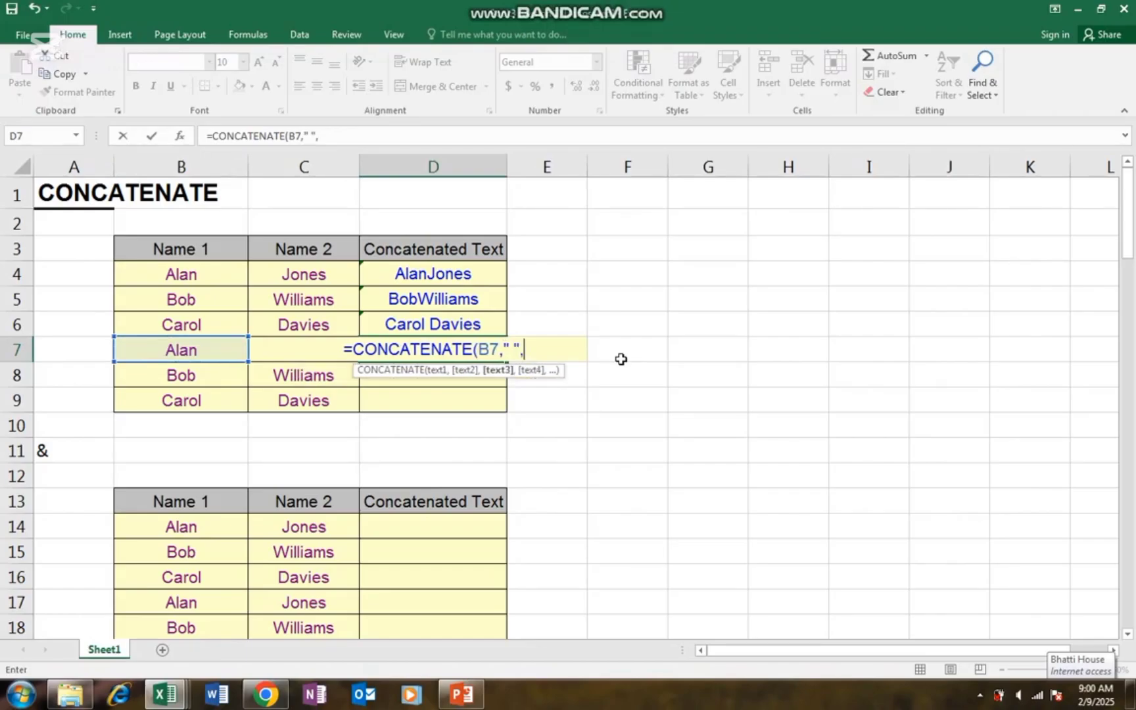
key("Left")
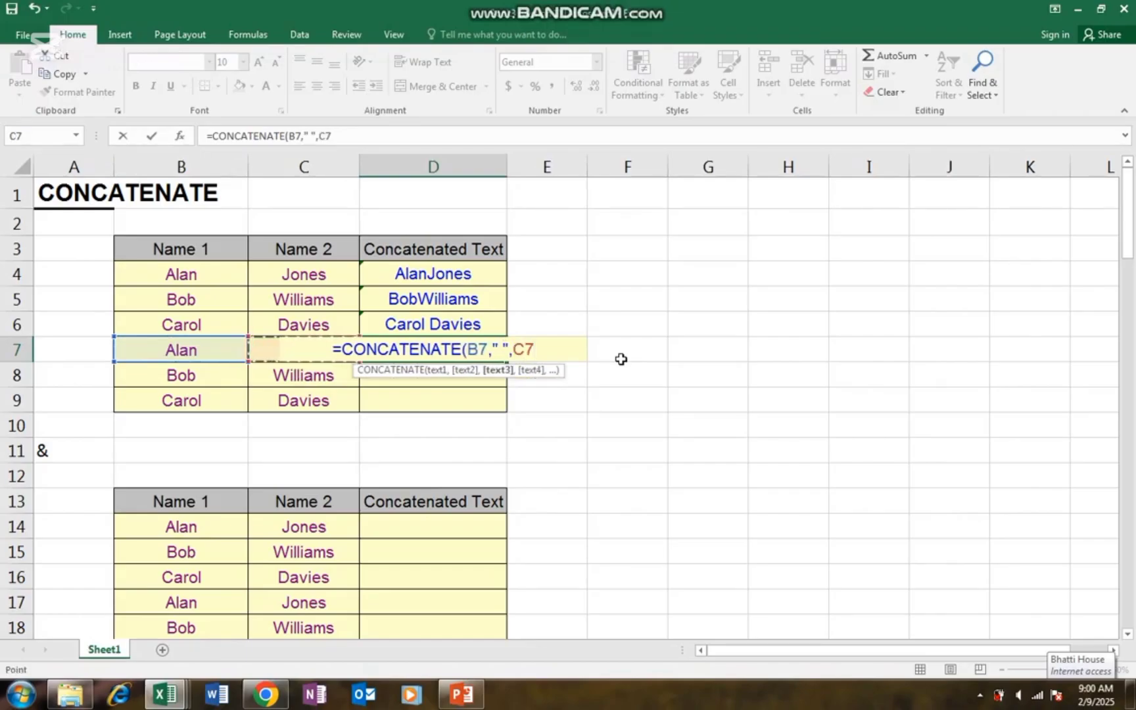
type(")")
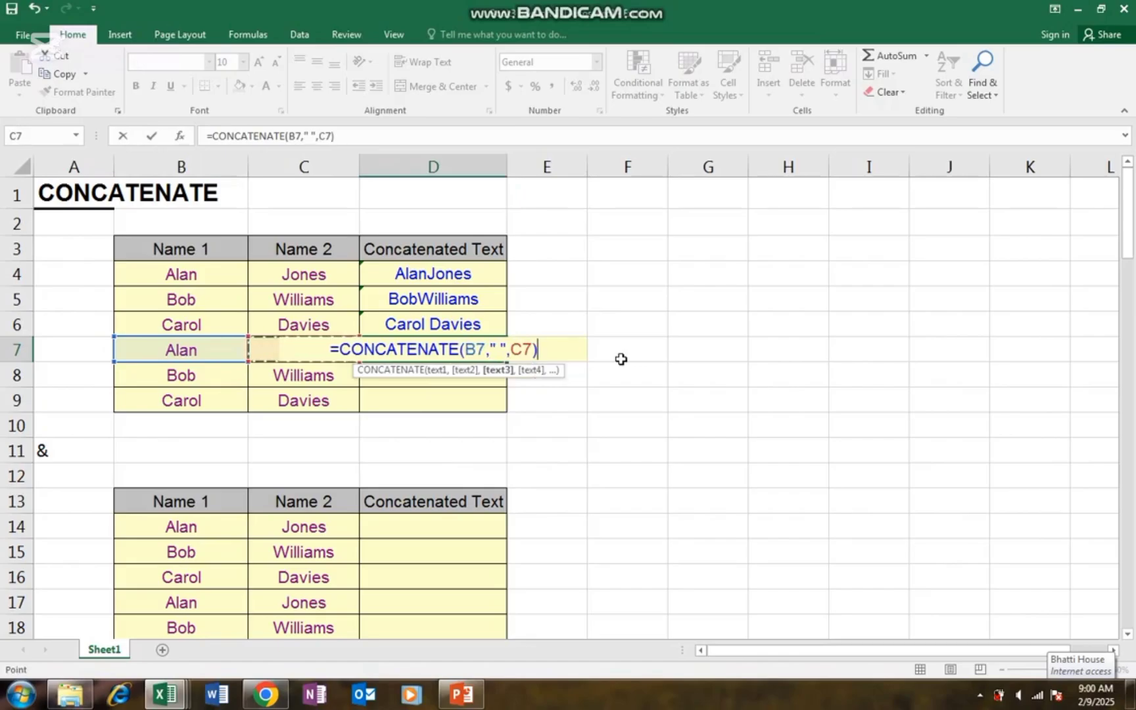
key("Return")
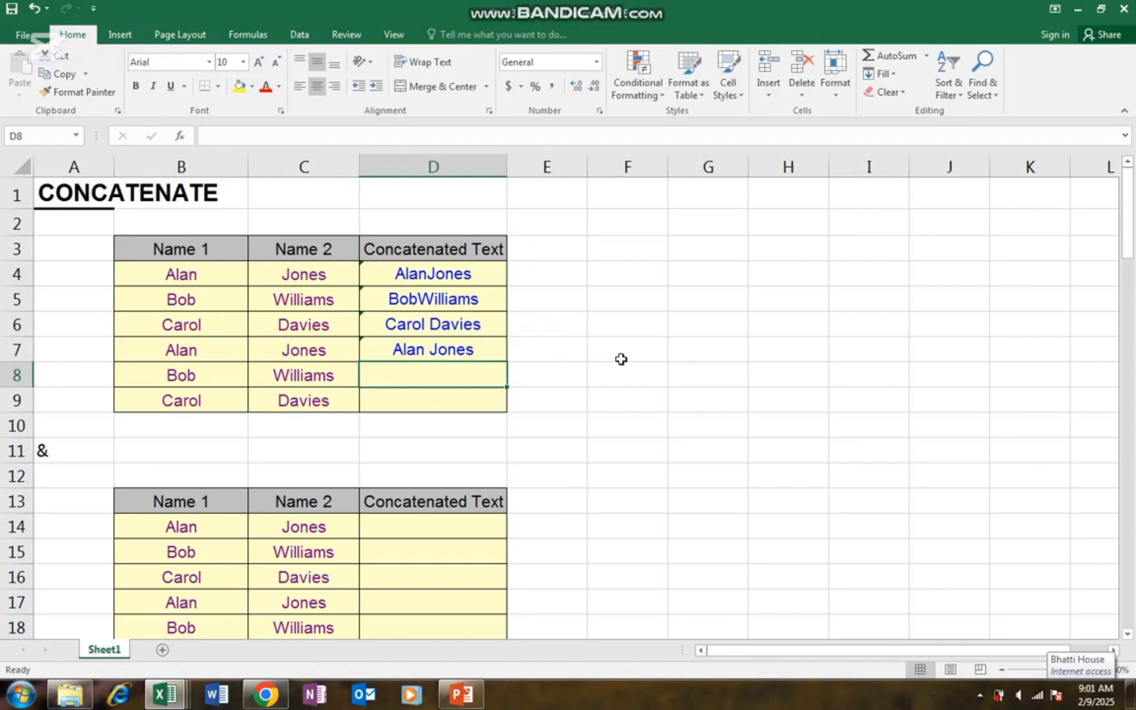
- Enter =CONCATENATE(B8," ,",C8) in D8 to display Bob ,Williams
type("=")
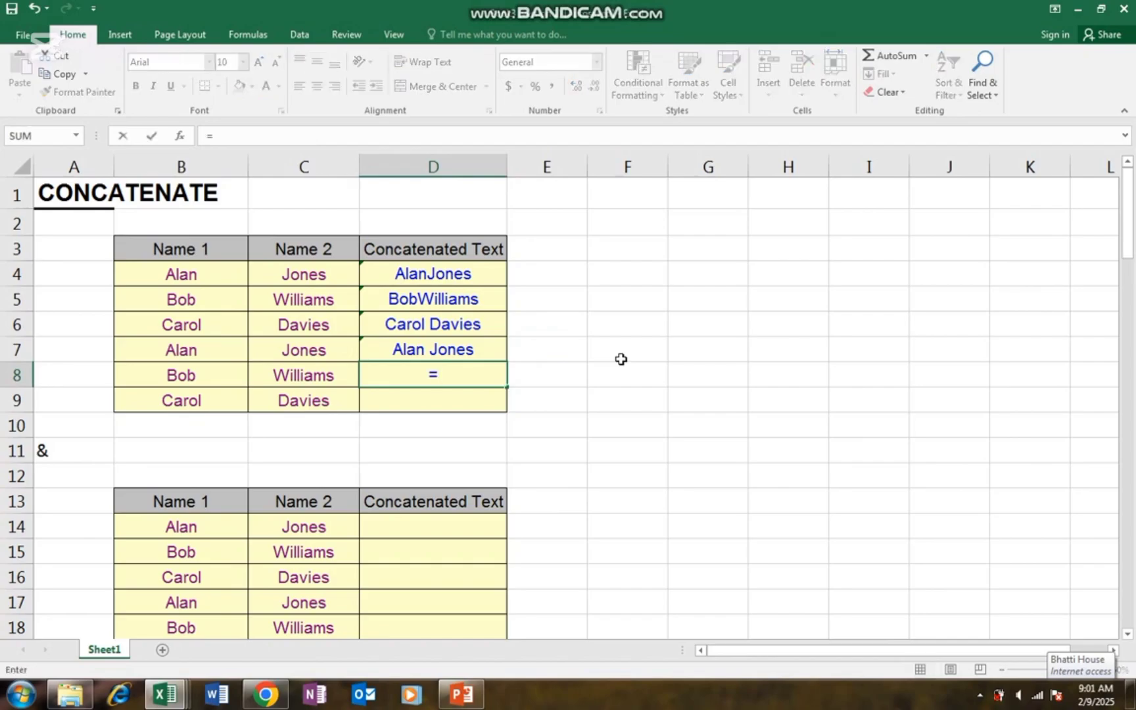
type("conc")
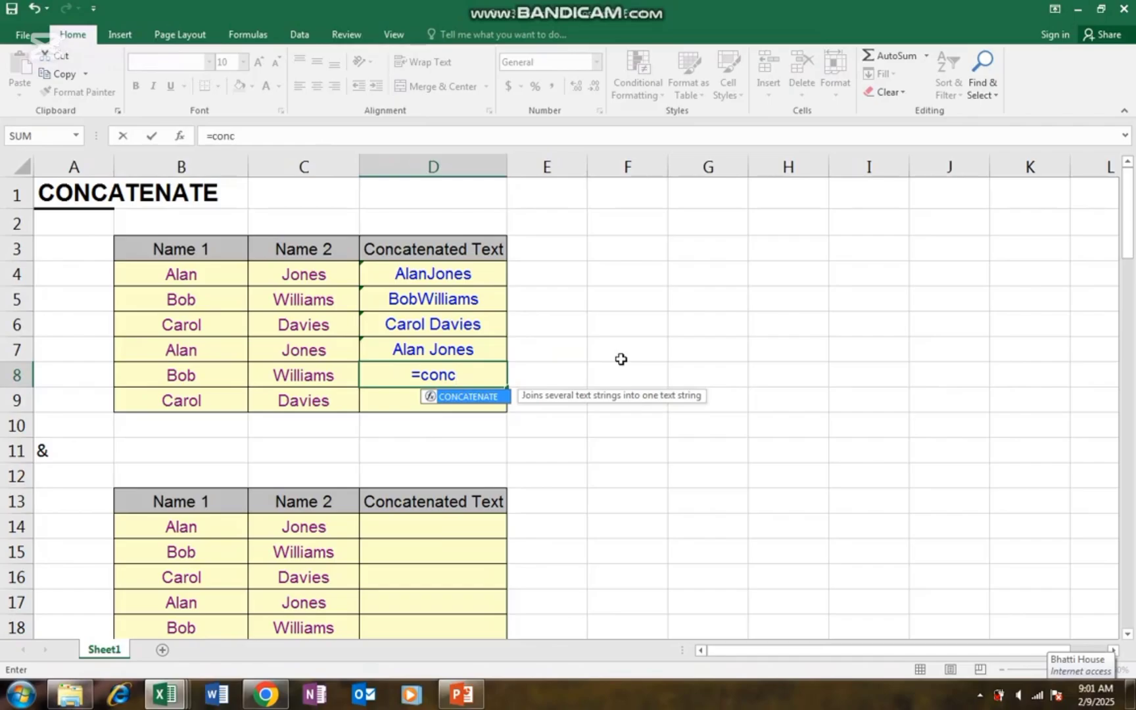
key("Tab")
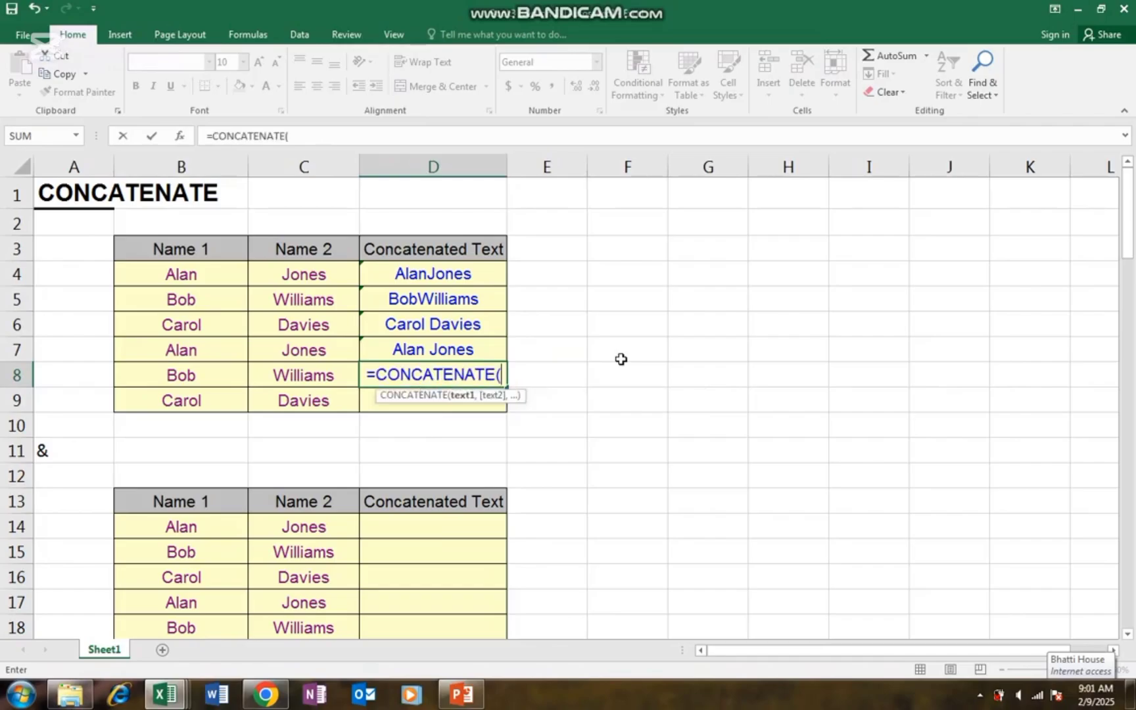
key("Left")
key("Left")
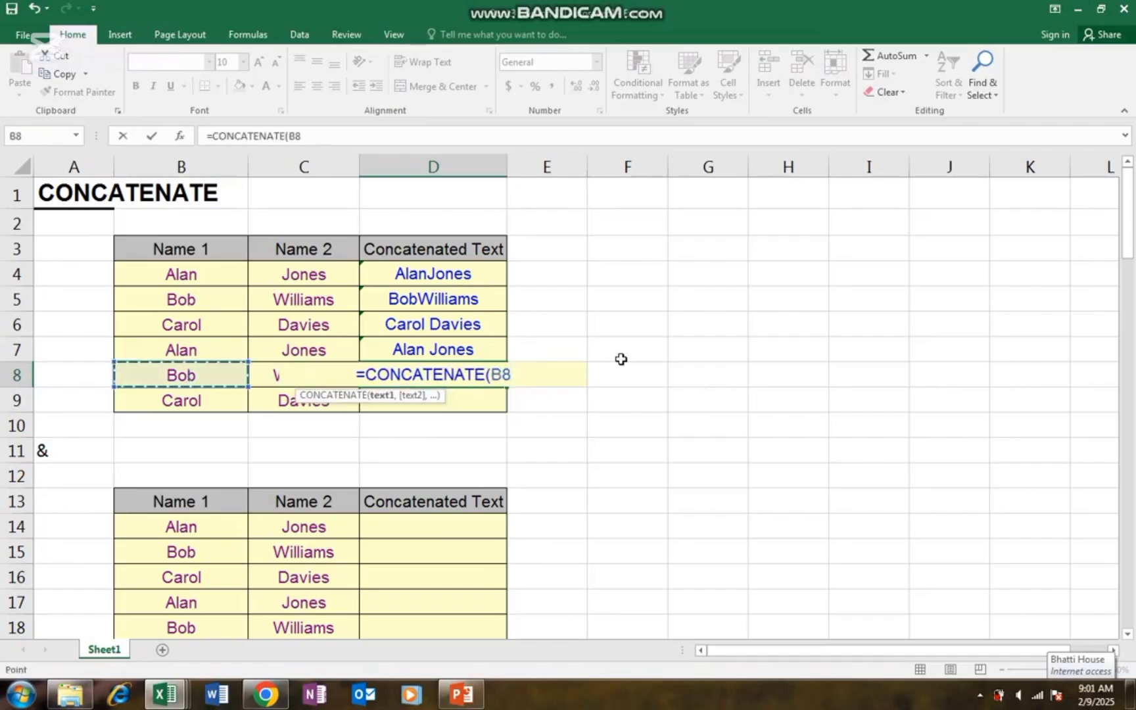
type(",")
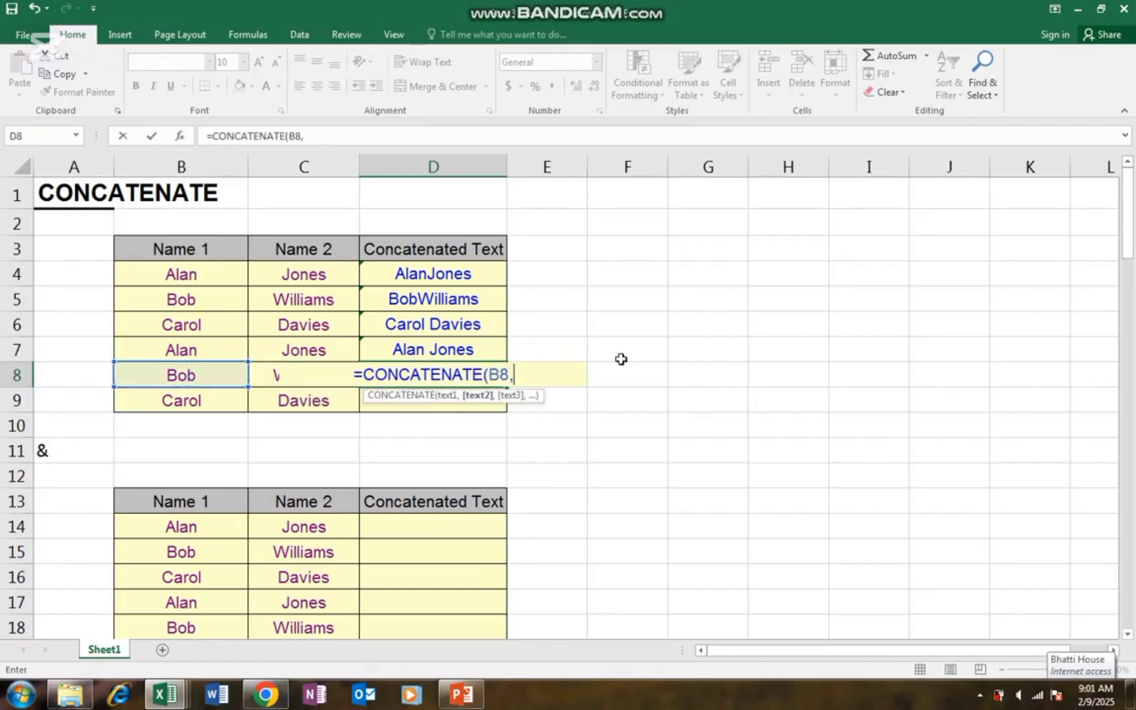
type("\"")
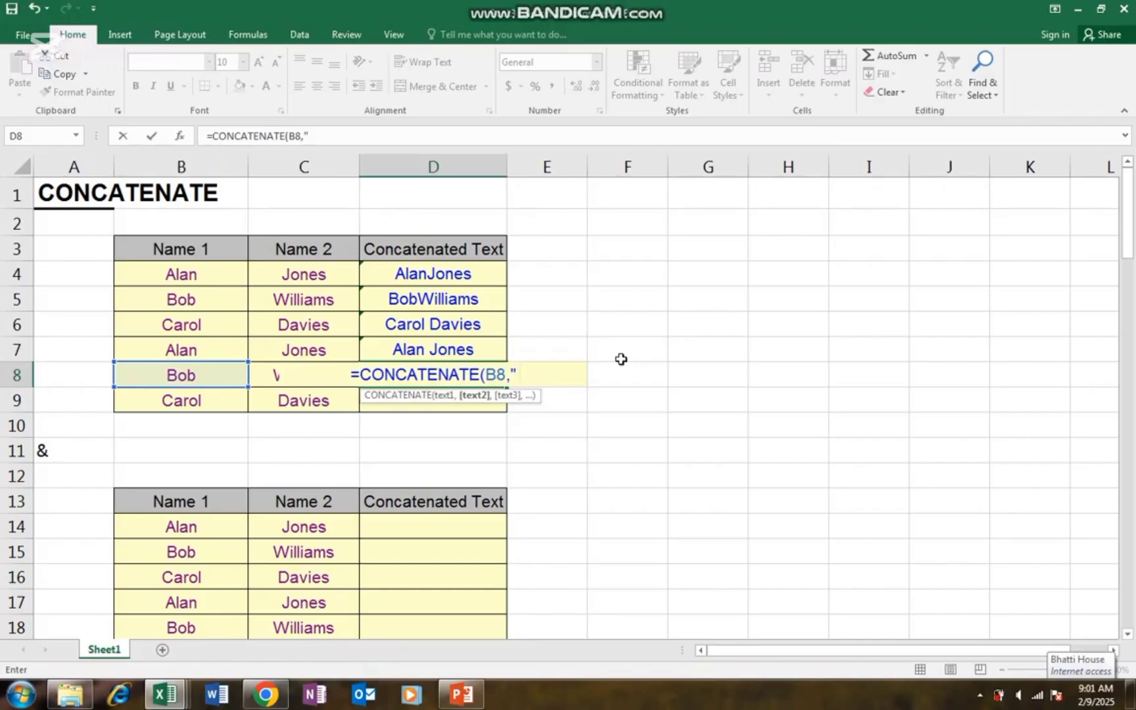
type(" ,")
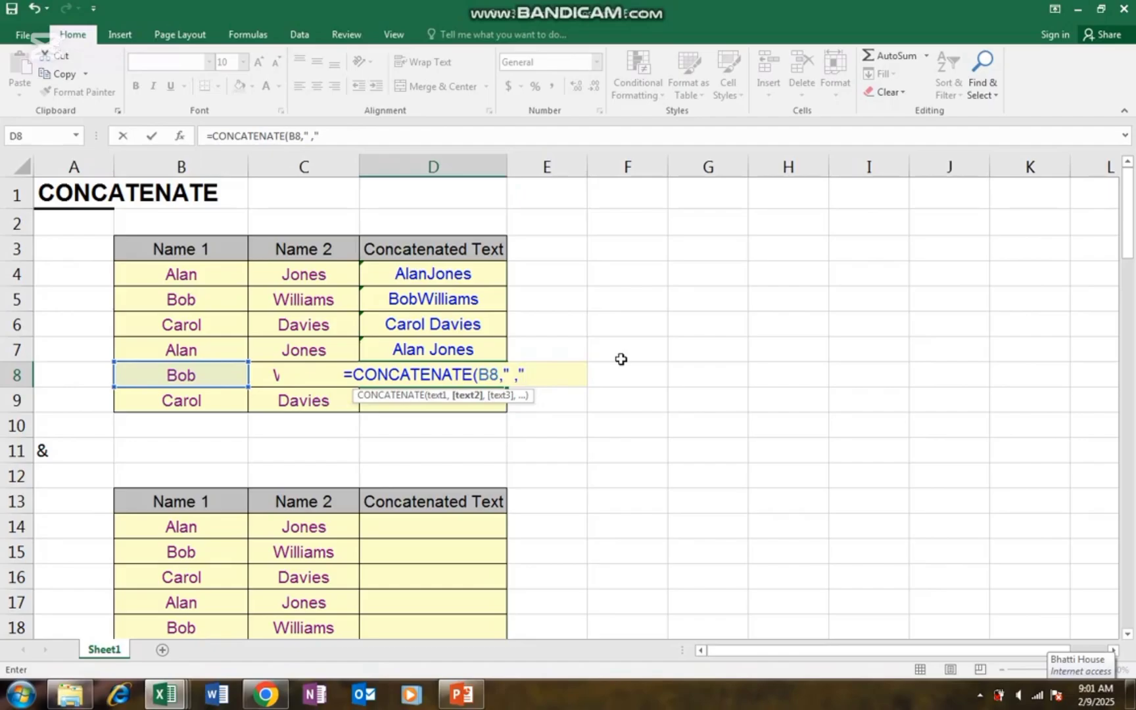
type(",")
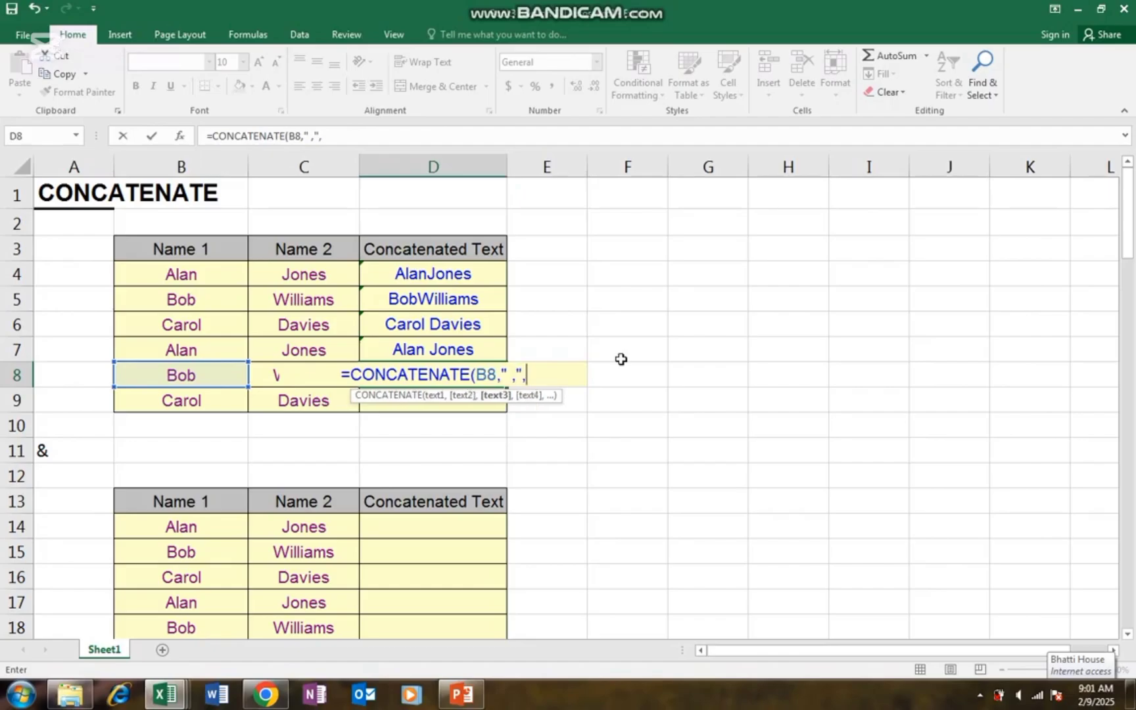
key("Left")
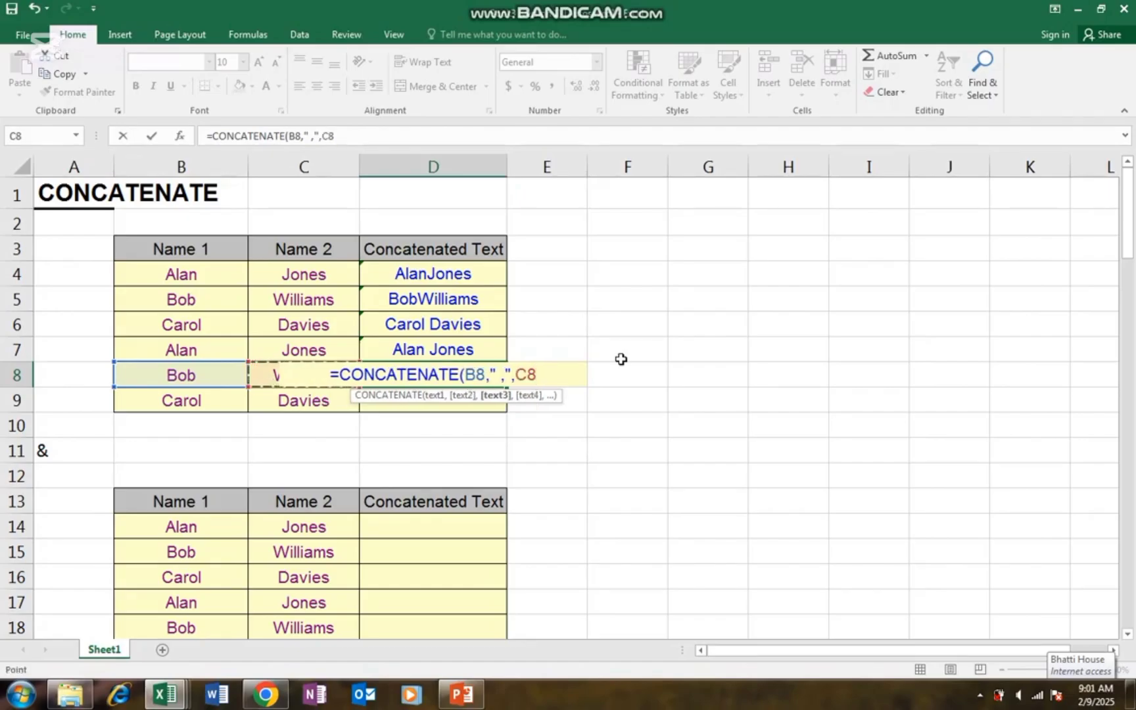
type(")")
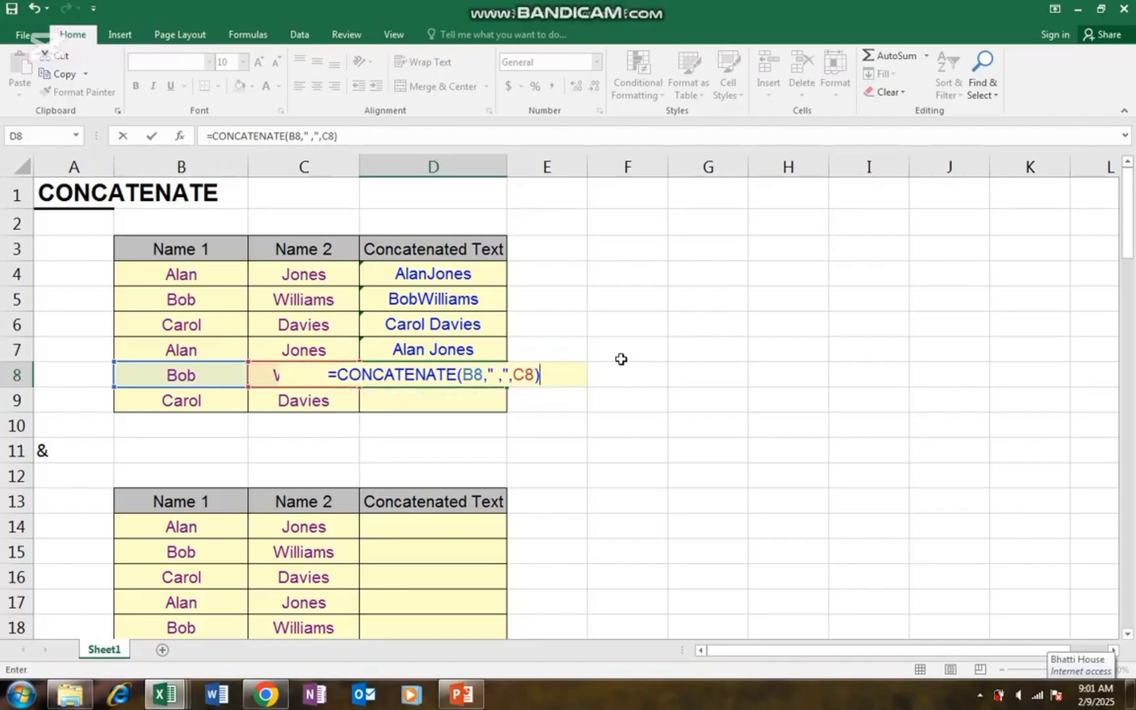
key("Return")
key("Up")
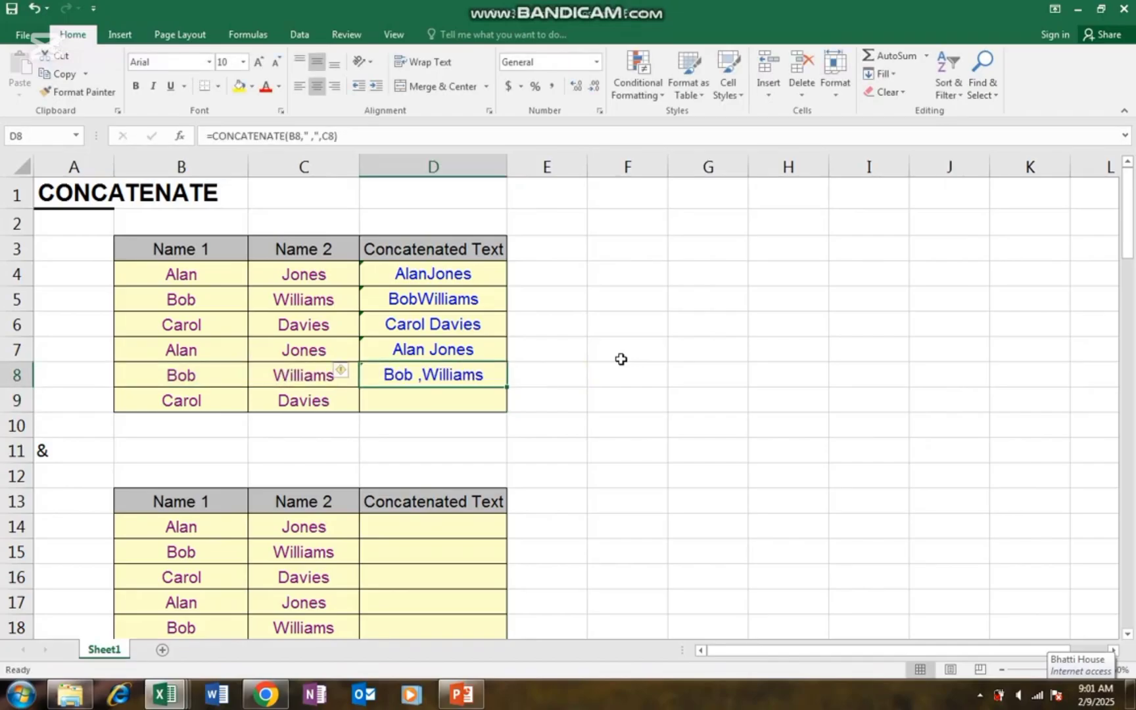
key("shift+Down")
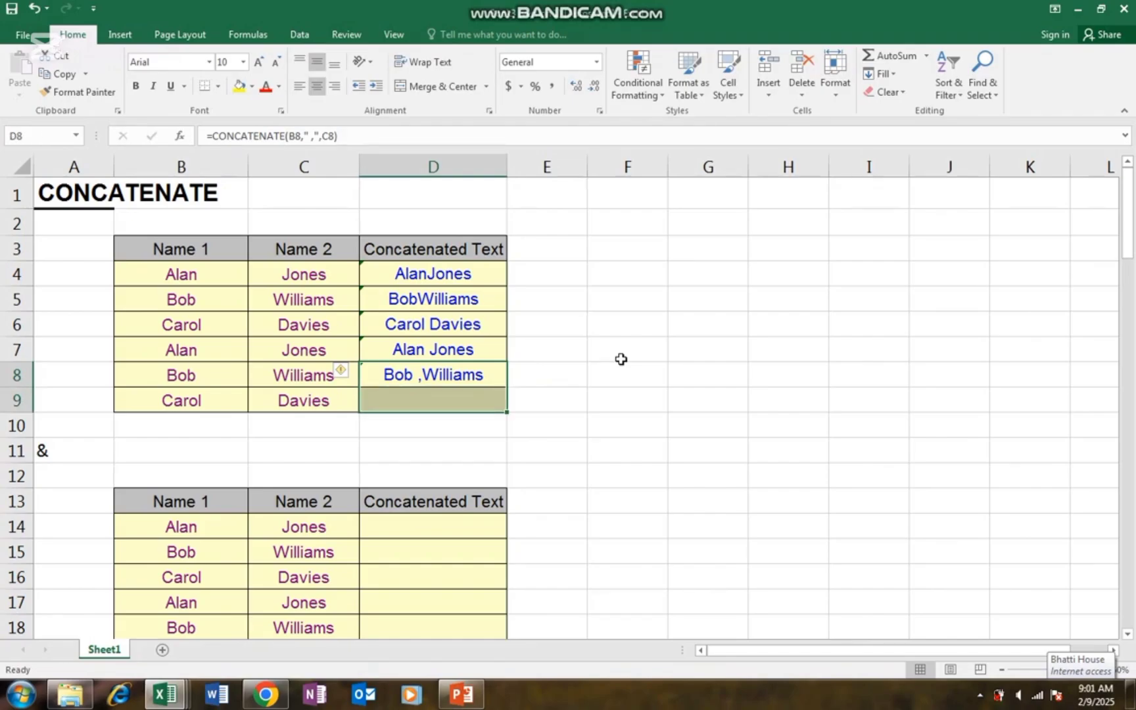
key("ctrl+d")
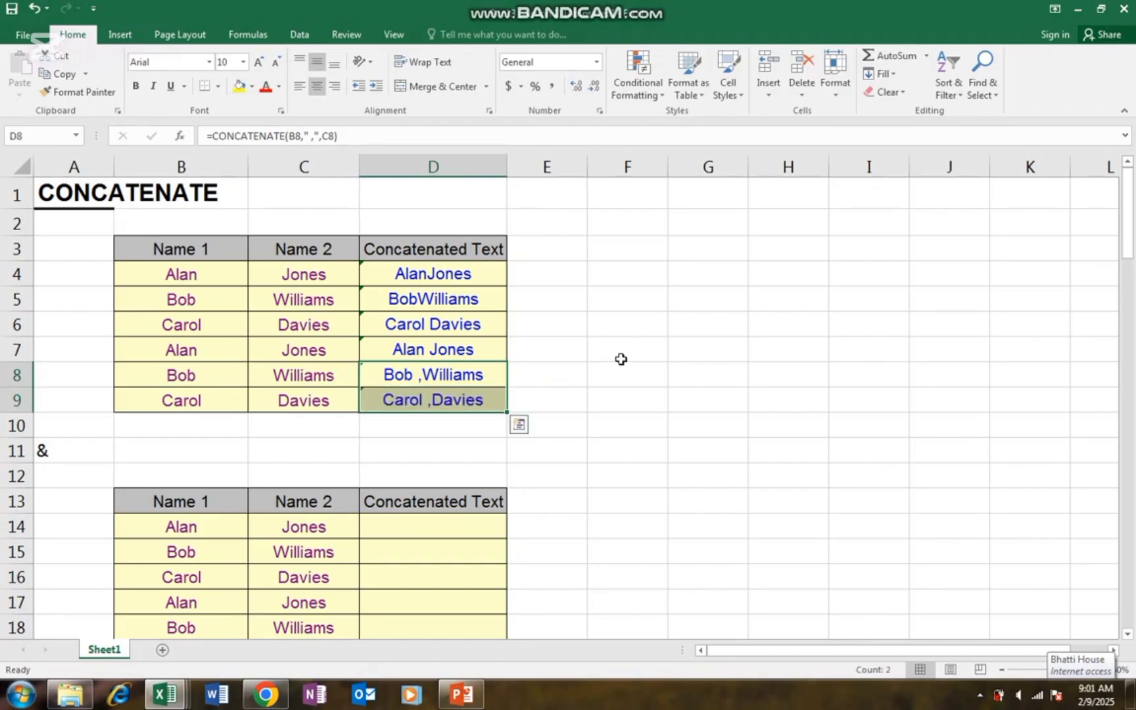
key("Down")
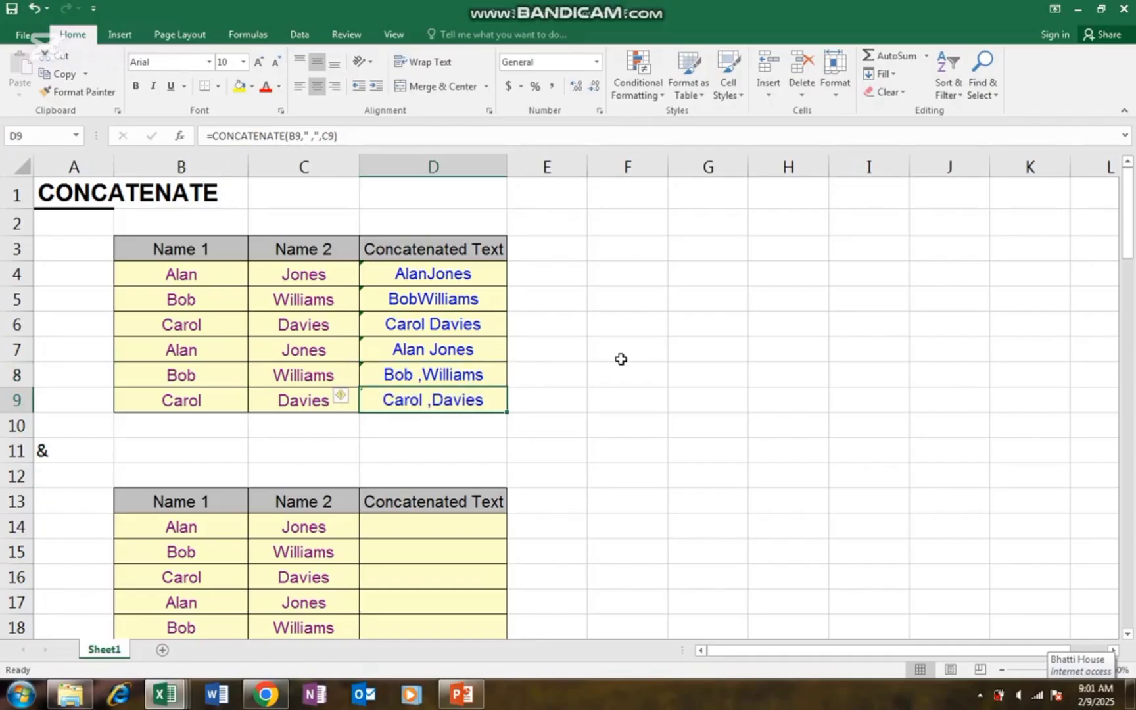
- Move past the & label in A11 to the first empty Concatenated Text cell, D14
key("Down")
key("Down")
key("Down")
key("Down")
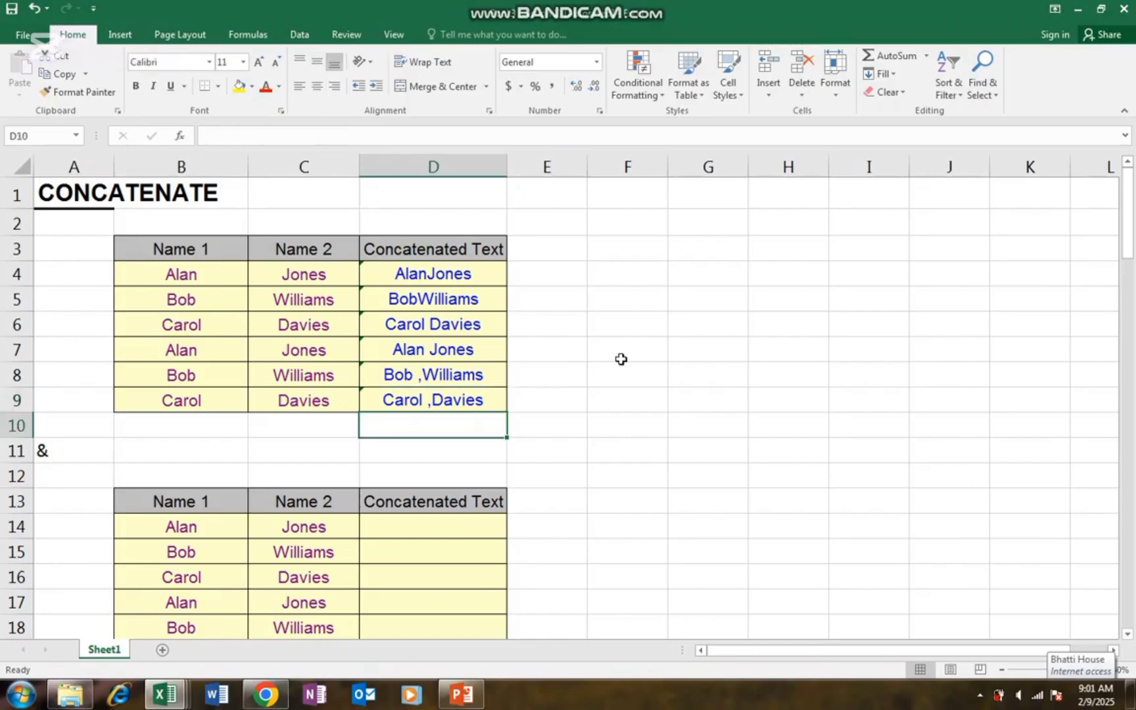
key("Left")
key("Left")
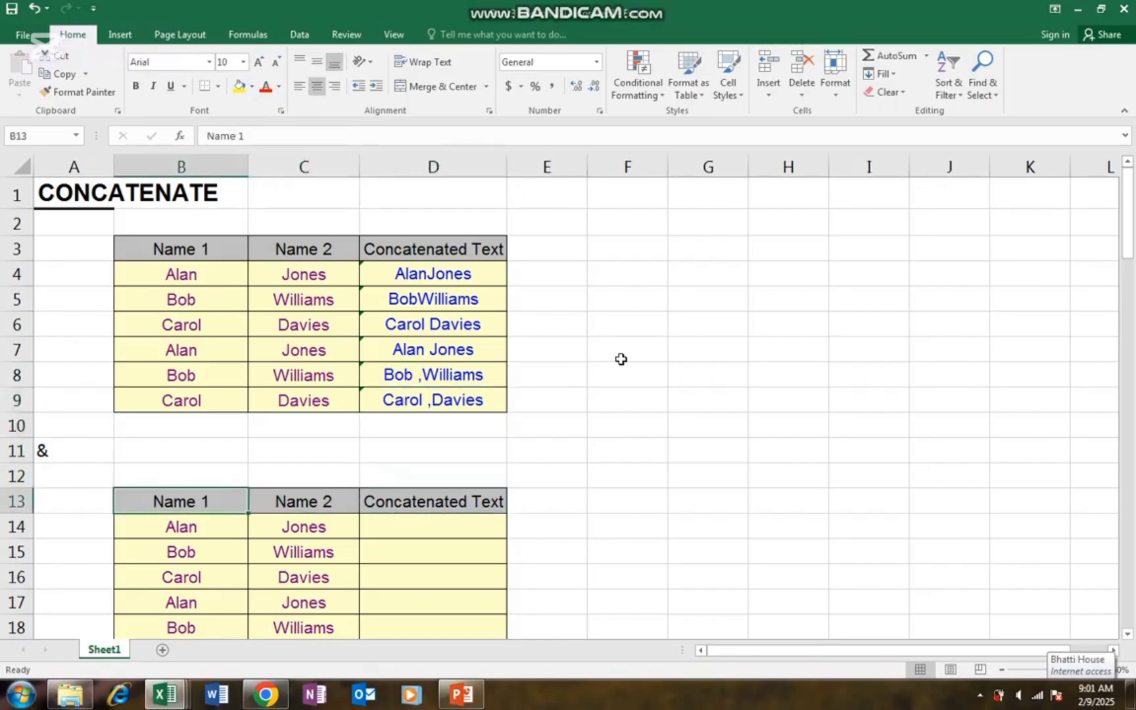
key("Up")
key("Up")
key("Left")
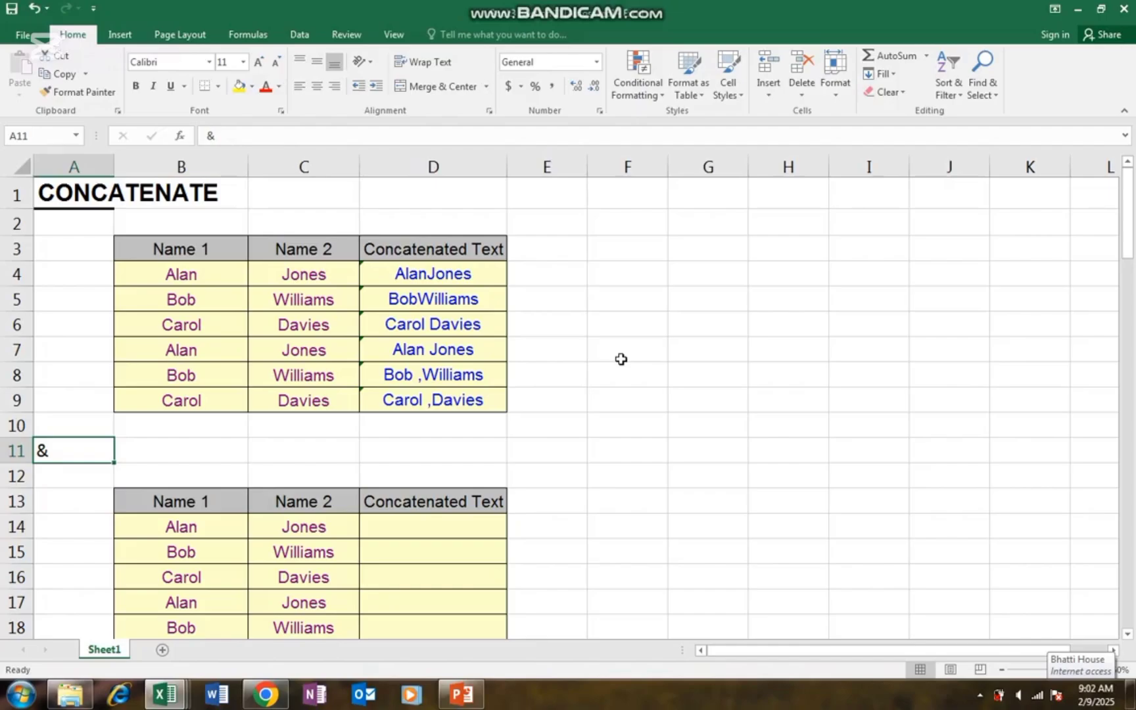
key("Right")
key("Right")
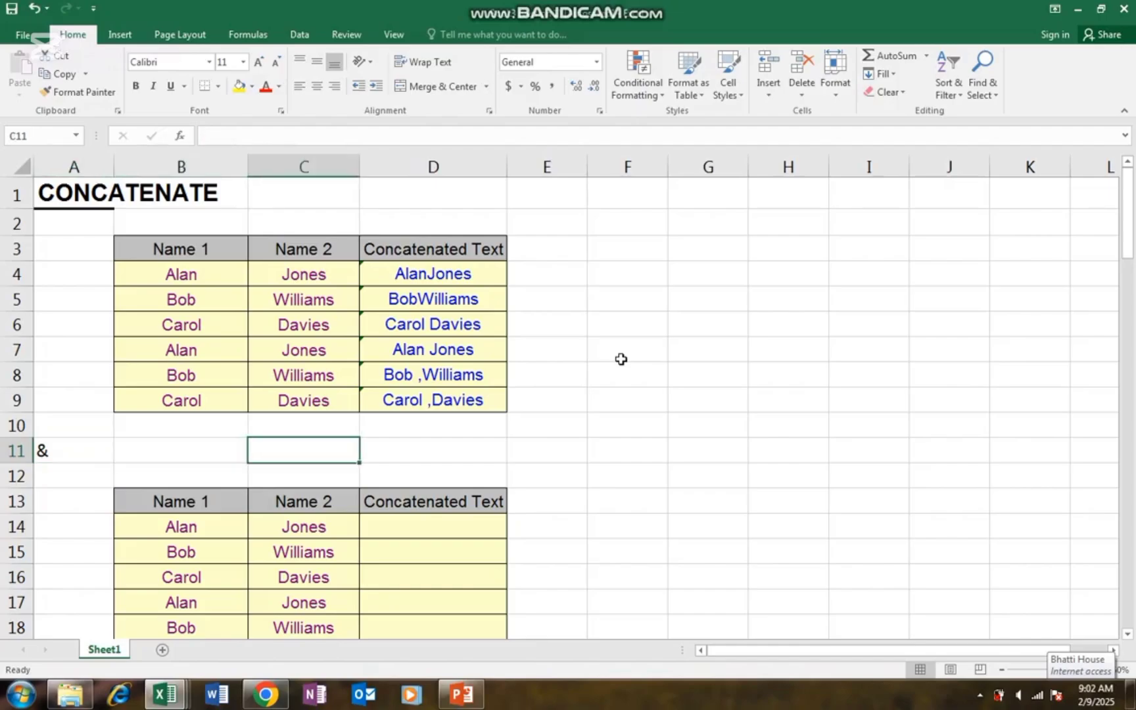
key("Right")
key("Down")
key("Down")
key("Down")
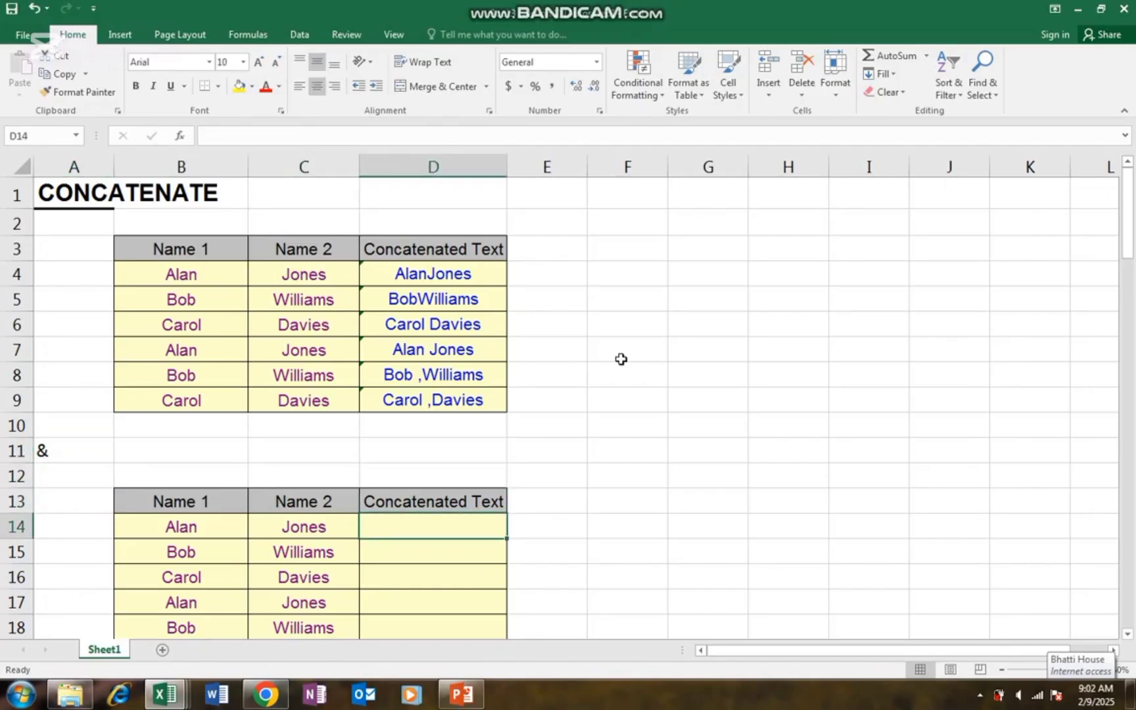
type("=")
key("Left")
key("Left")
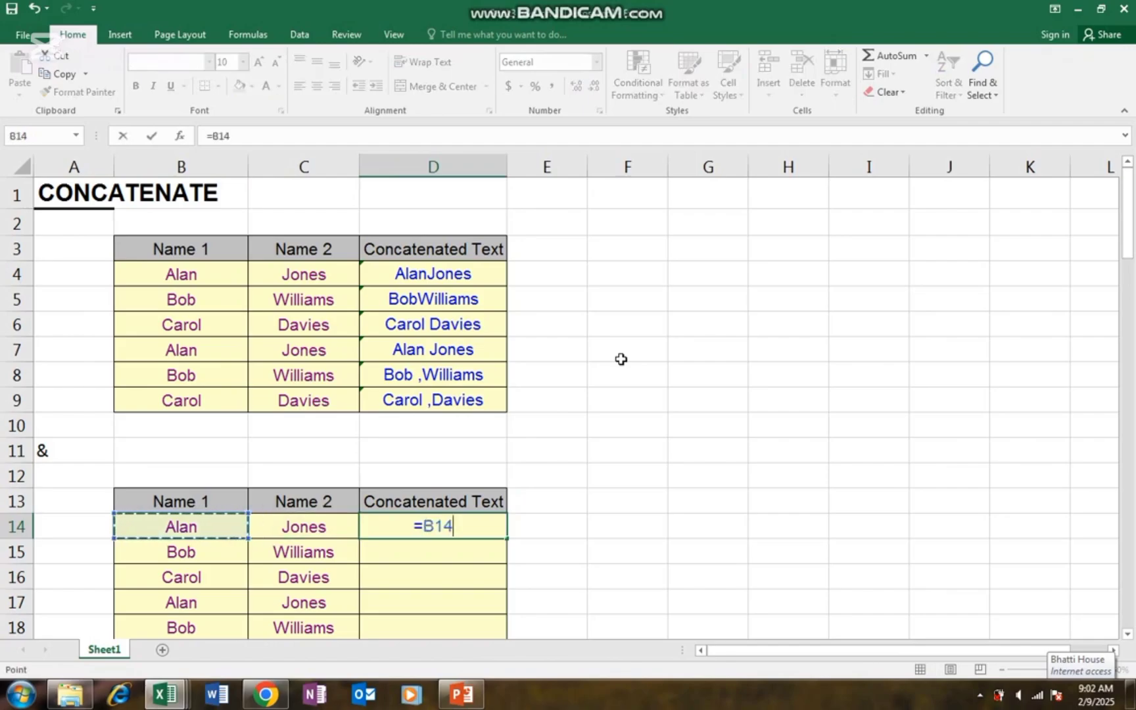
type("&")
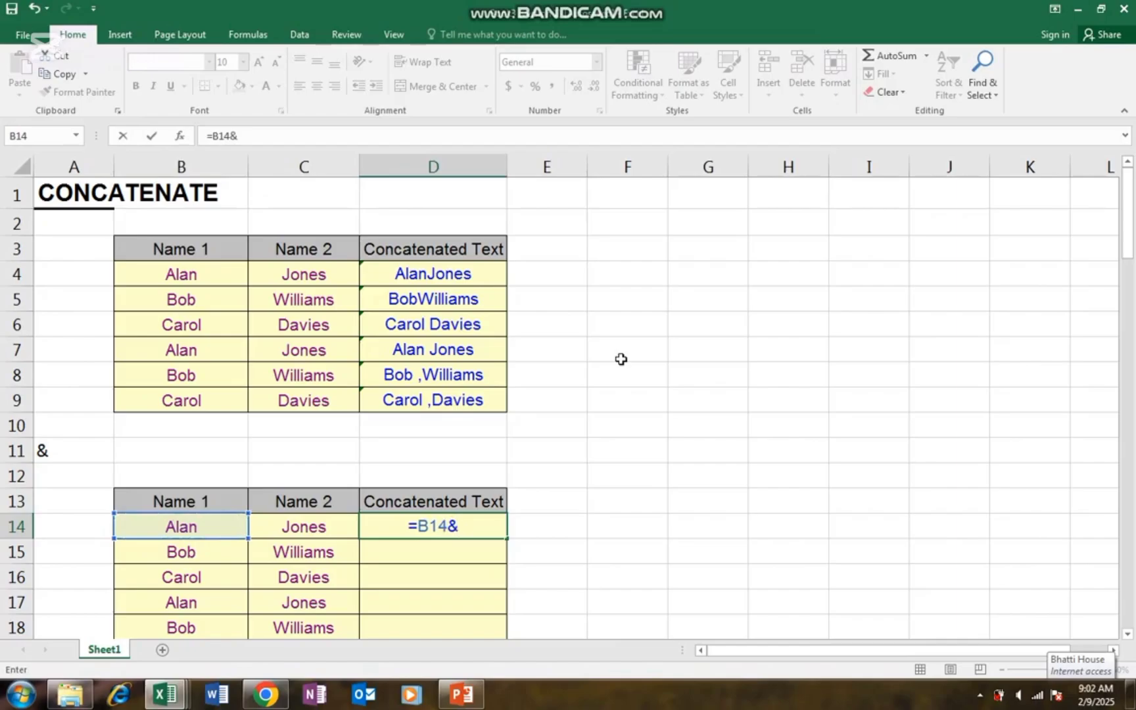
key("Left")
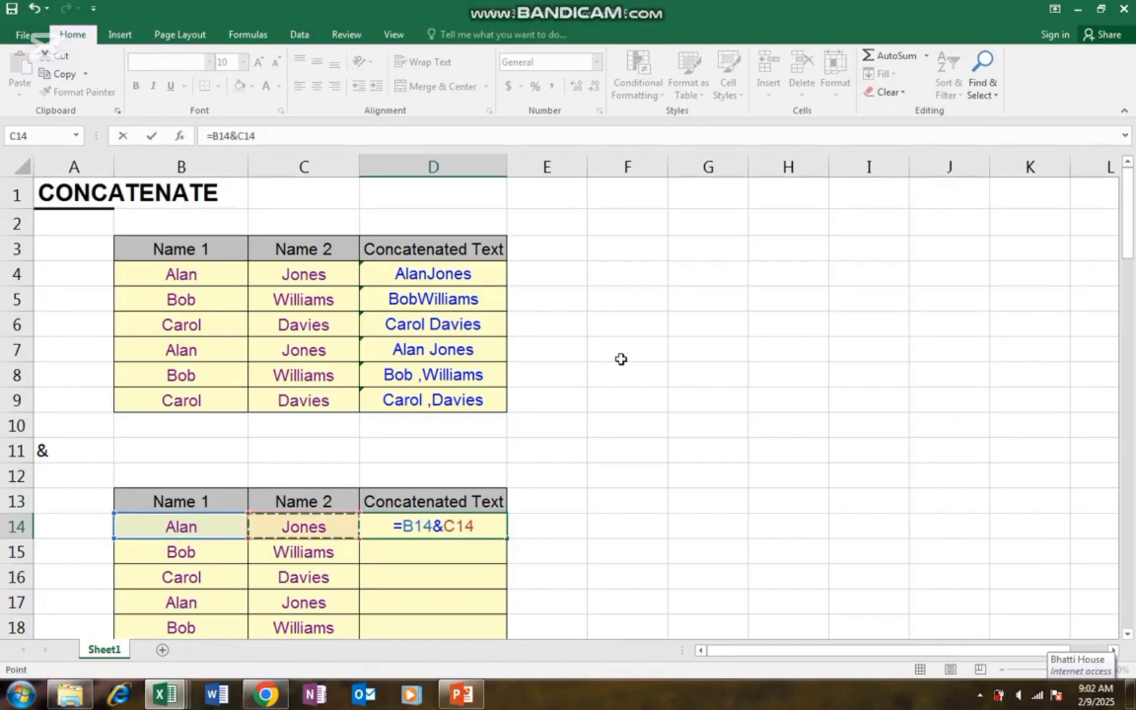
key("Return")
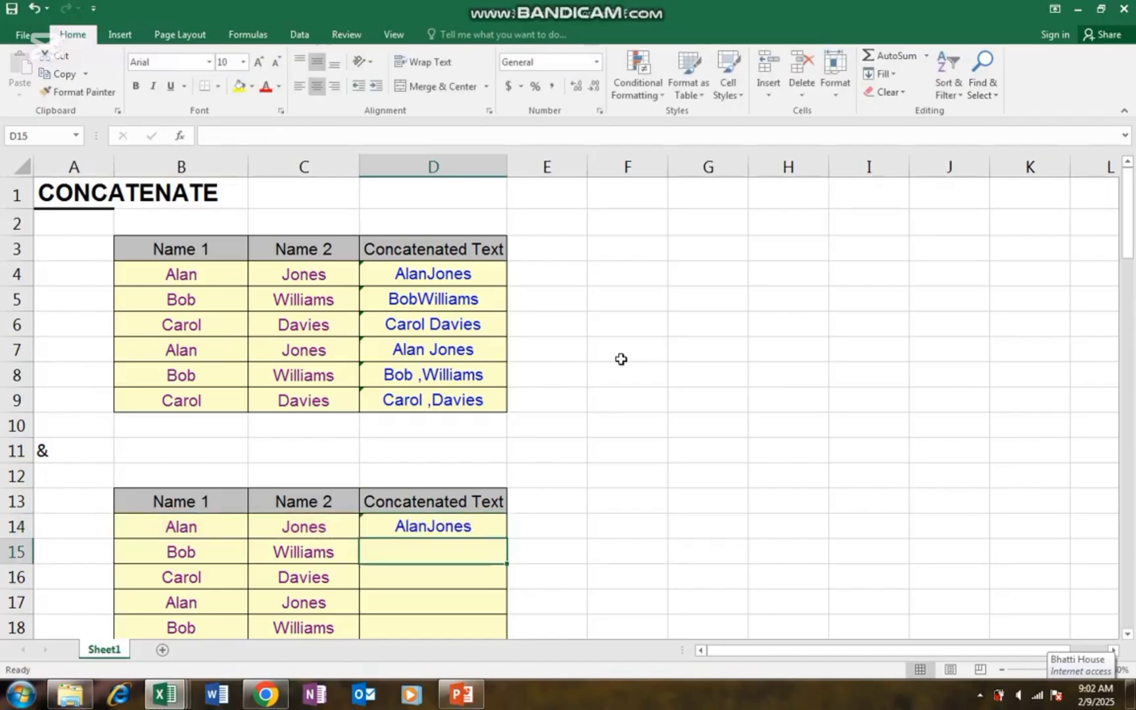
key("Up")
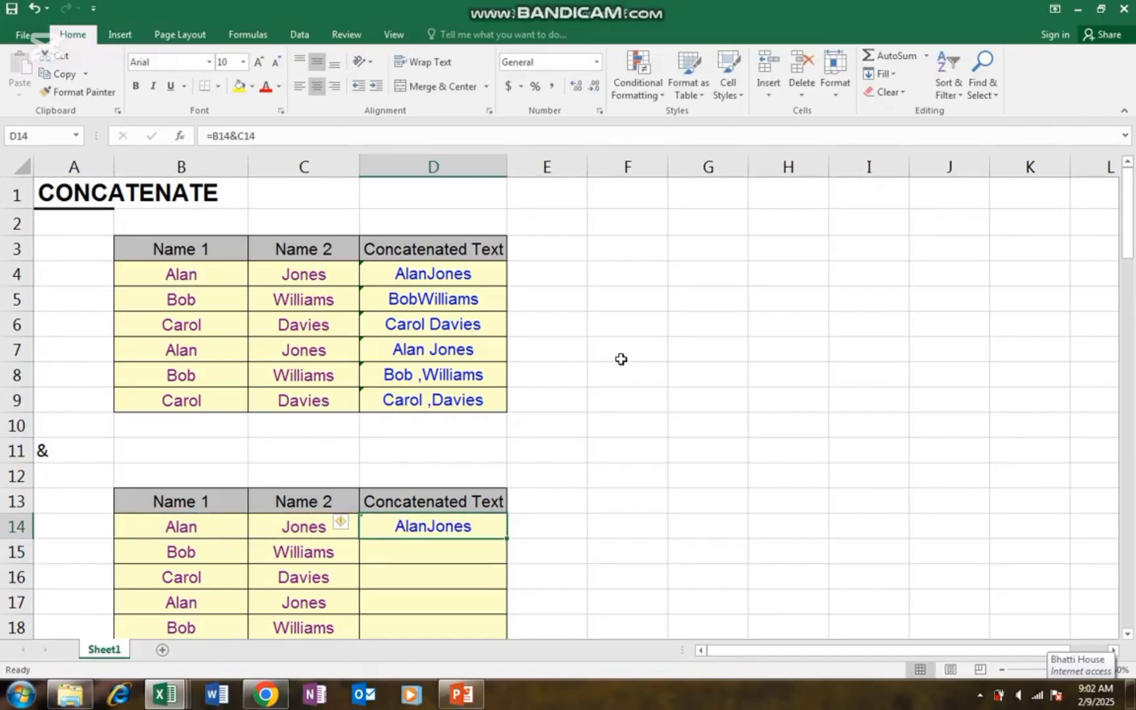
key("Down")
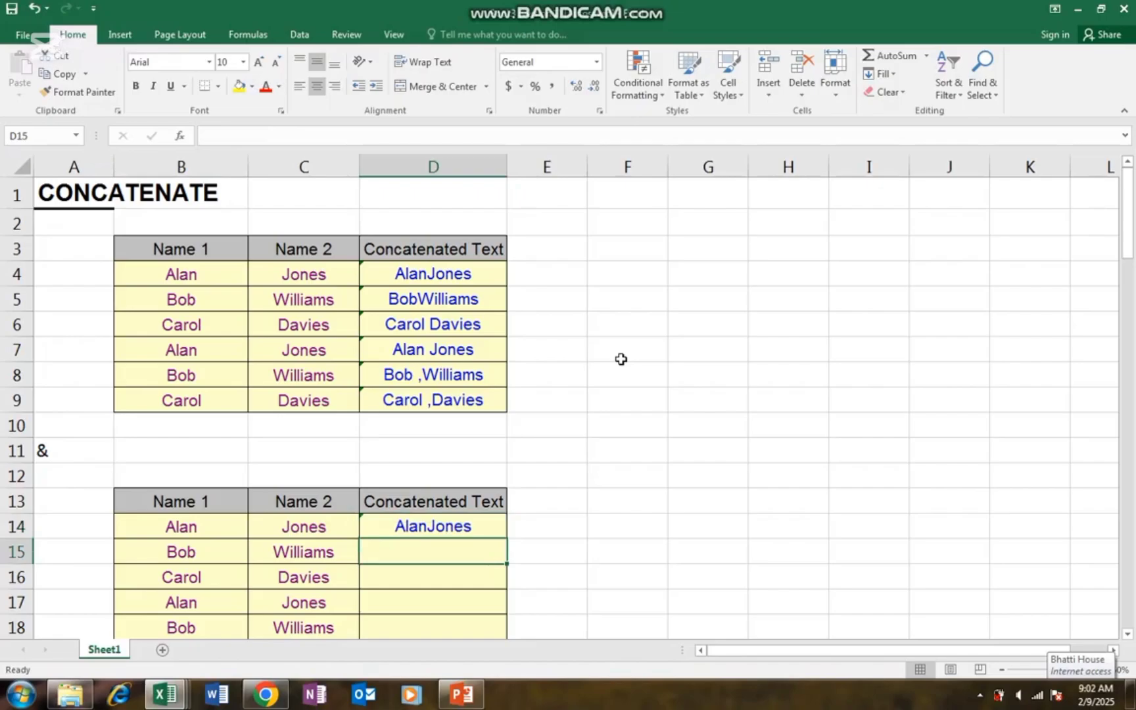
- Enter =B15&C15 in D15 so it shows BobWilliams
type("=")
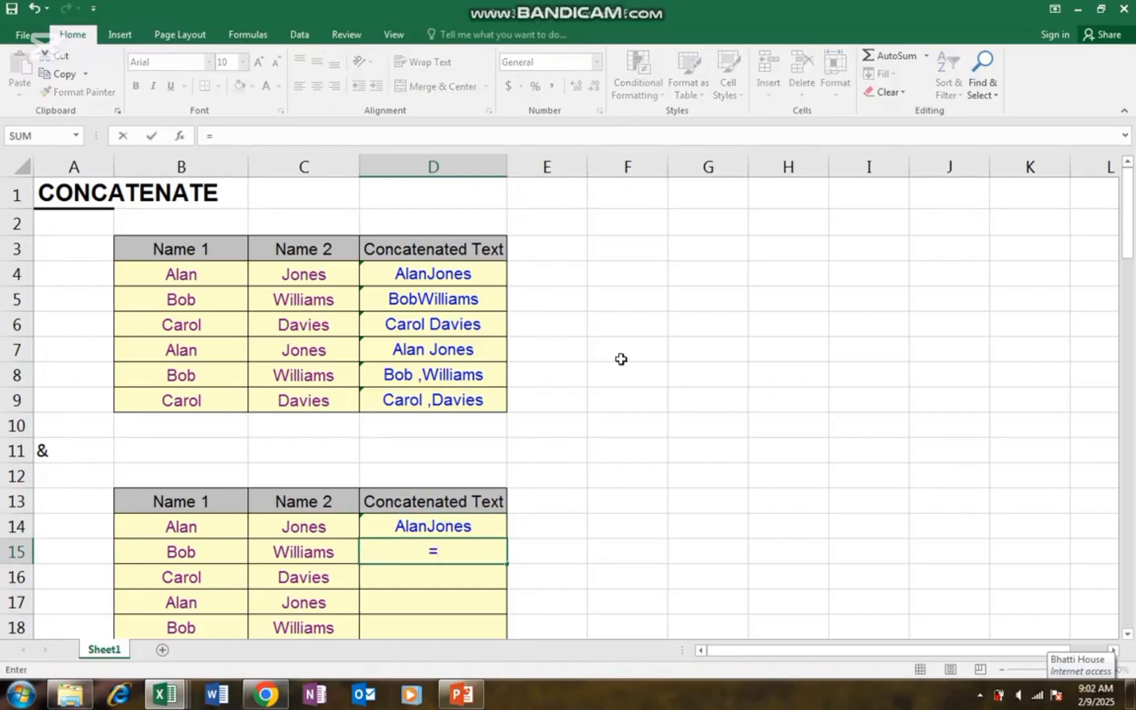
key("Left")
key("Left")
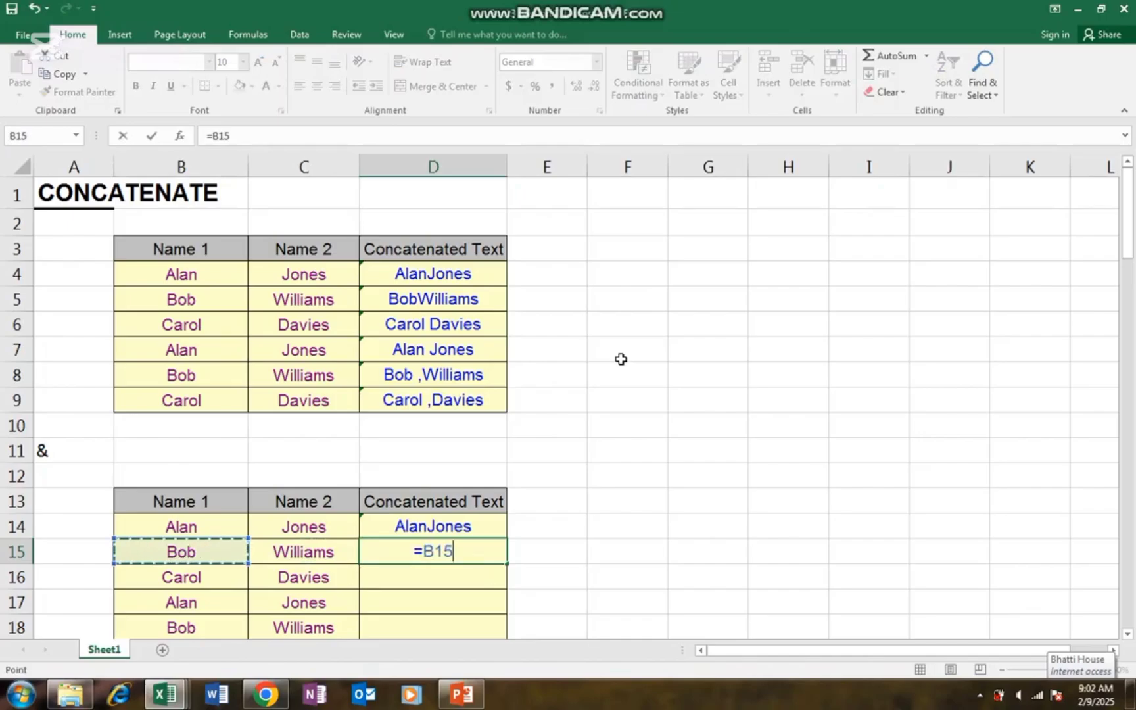
type("&")
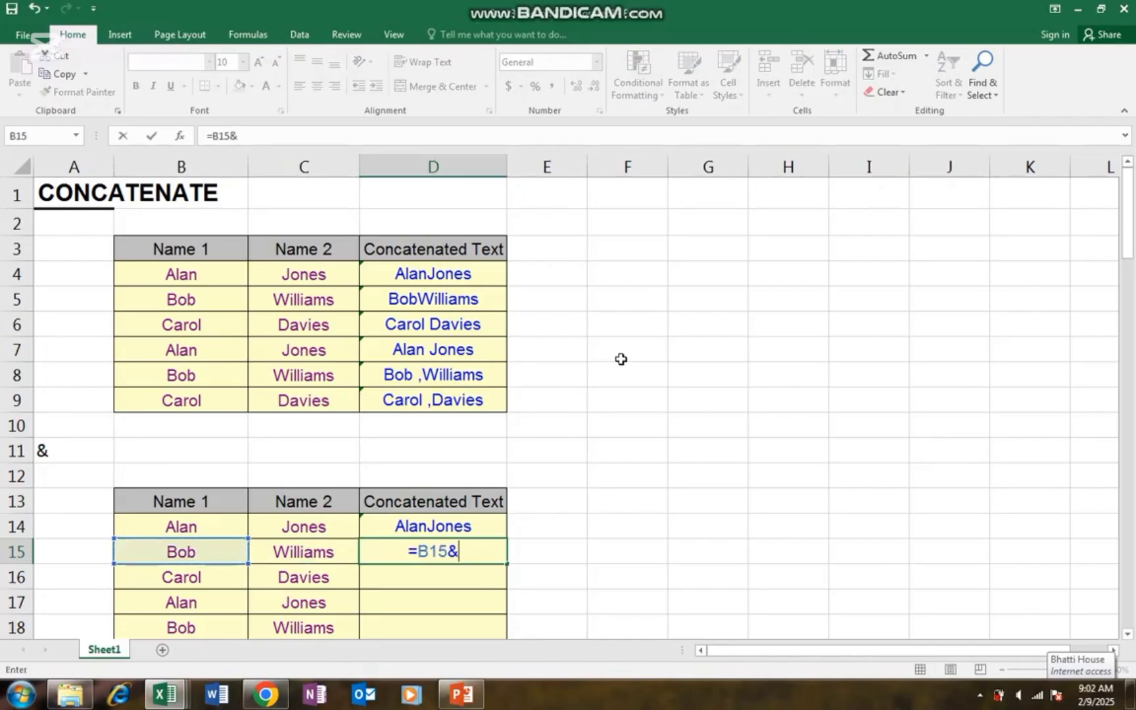
key("Left")
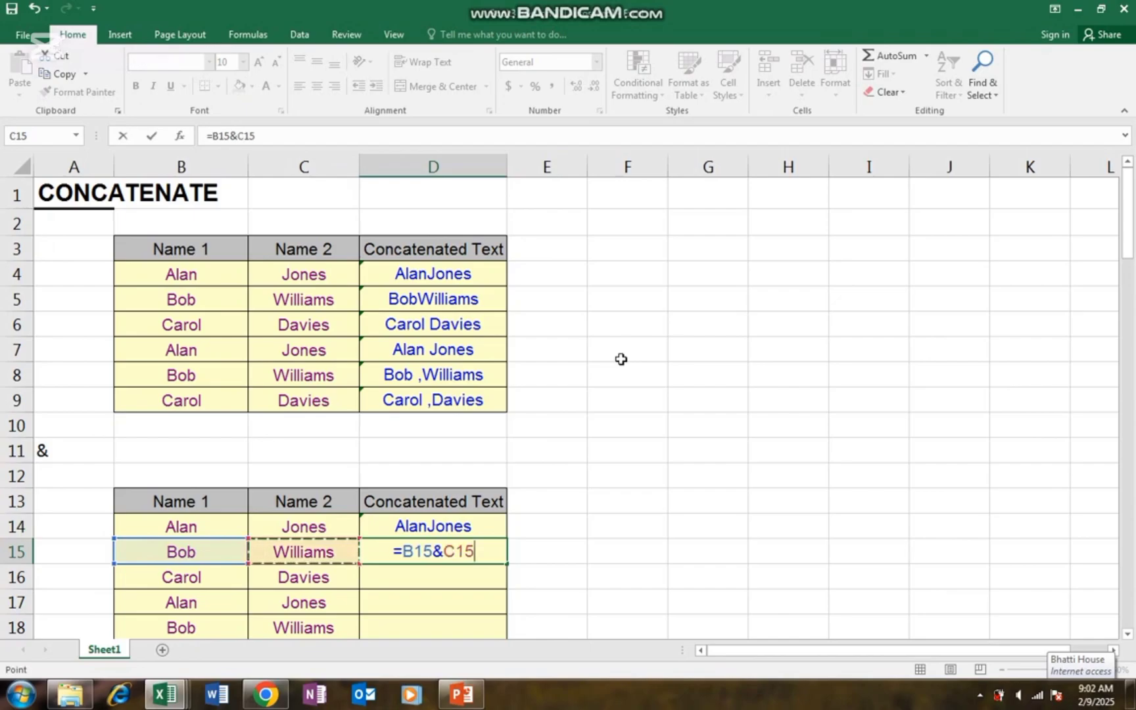
key("ctrl+Return")
key("Down")
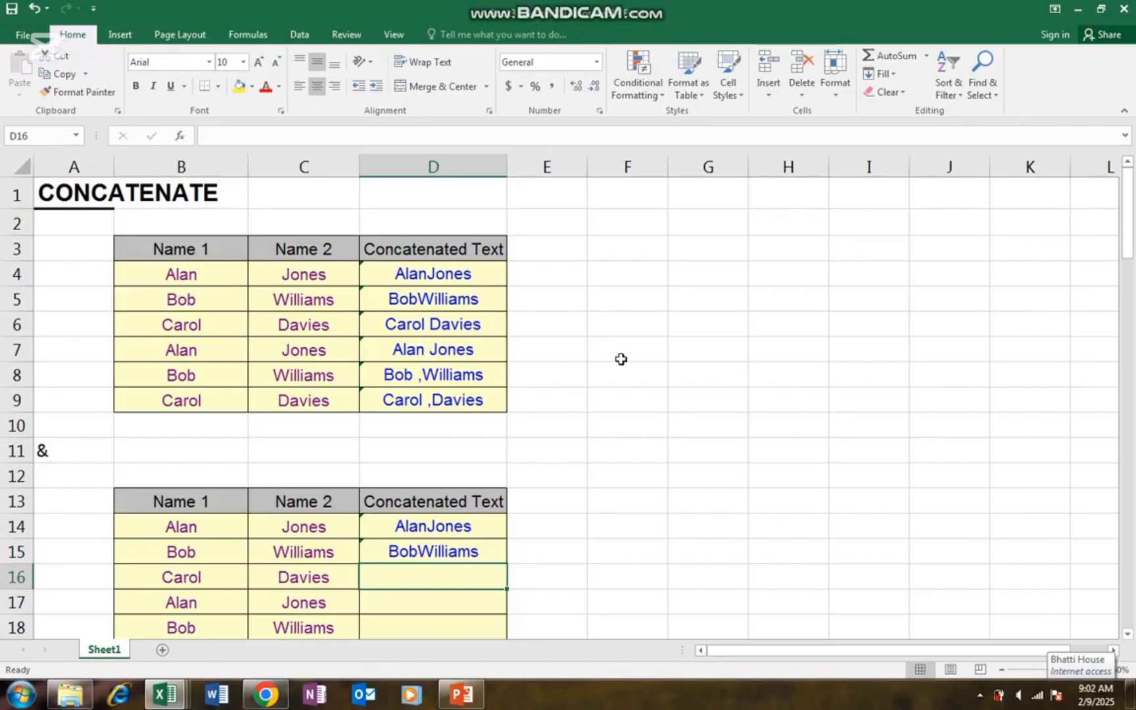
key("Down")
key("Down")
key("Down")
key("Down")
key("Up")
key("Up")
key("Up")
key("Up")
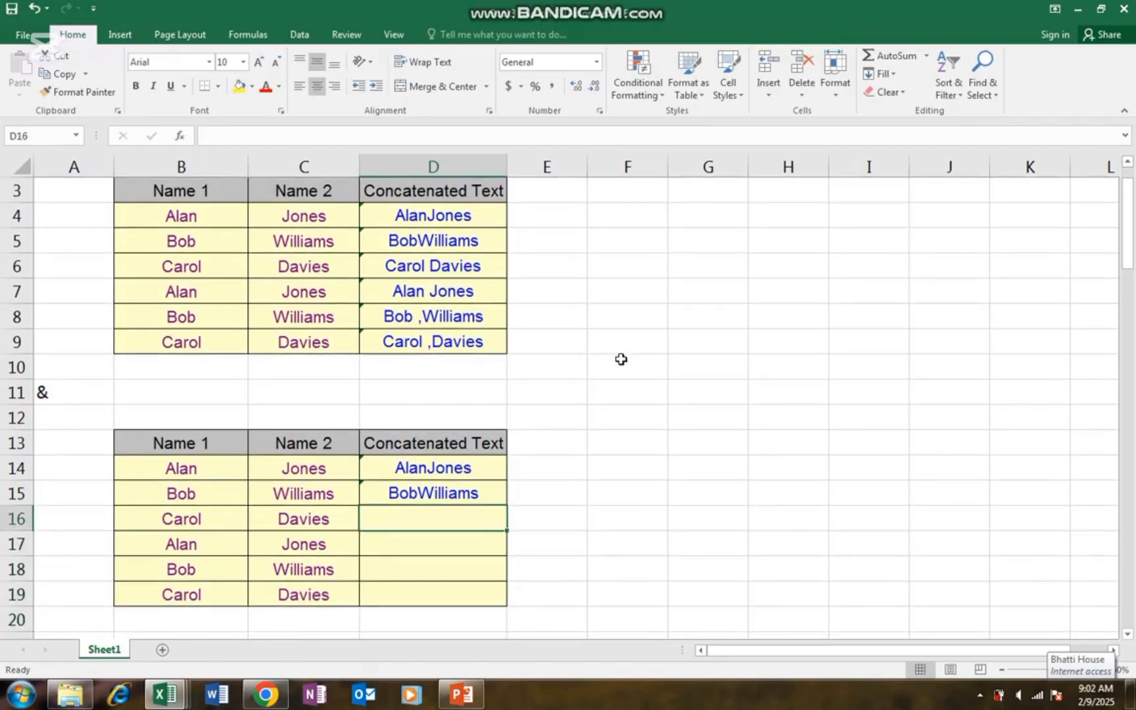
type("=")
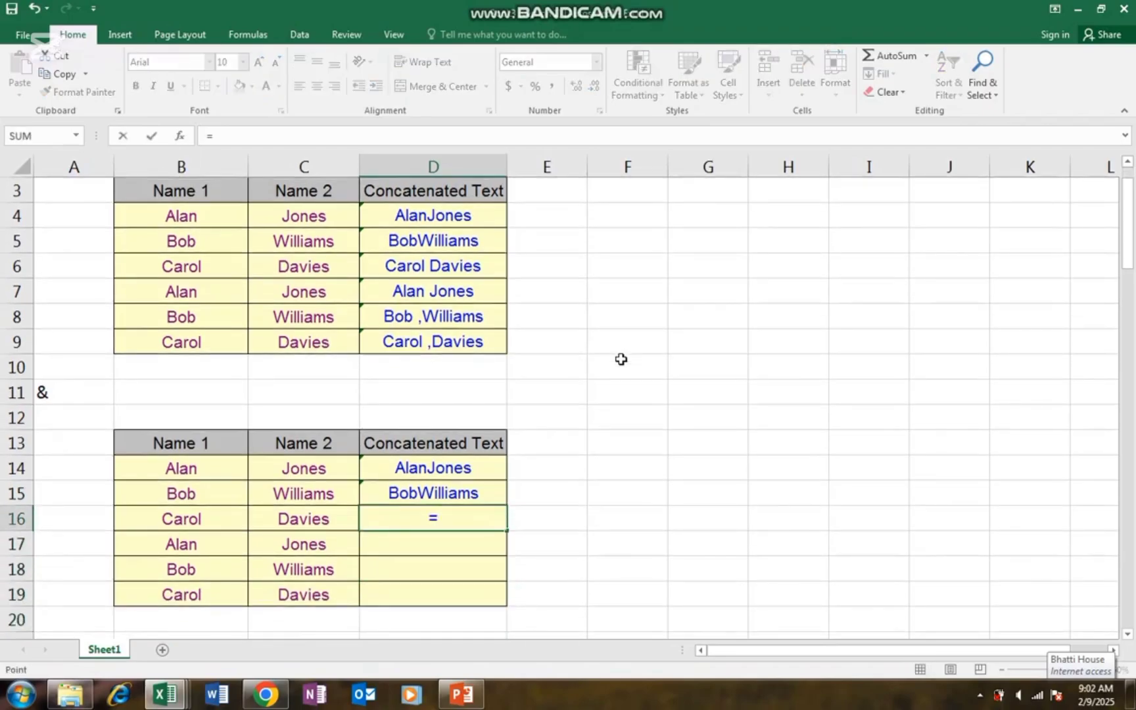
key("Left")
key("Left")
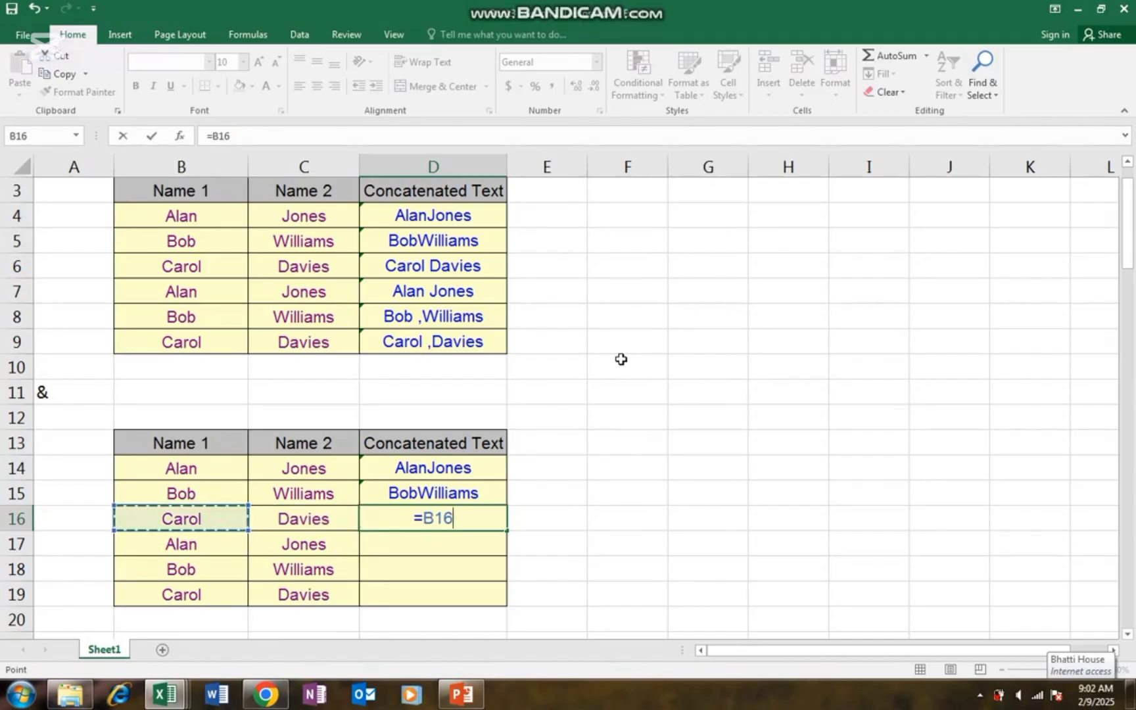
type("&")
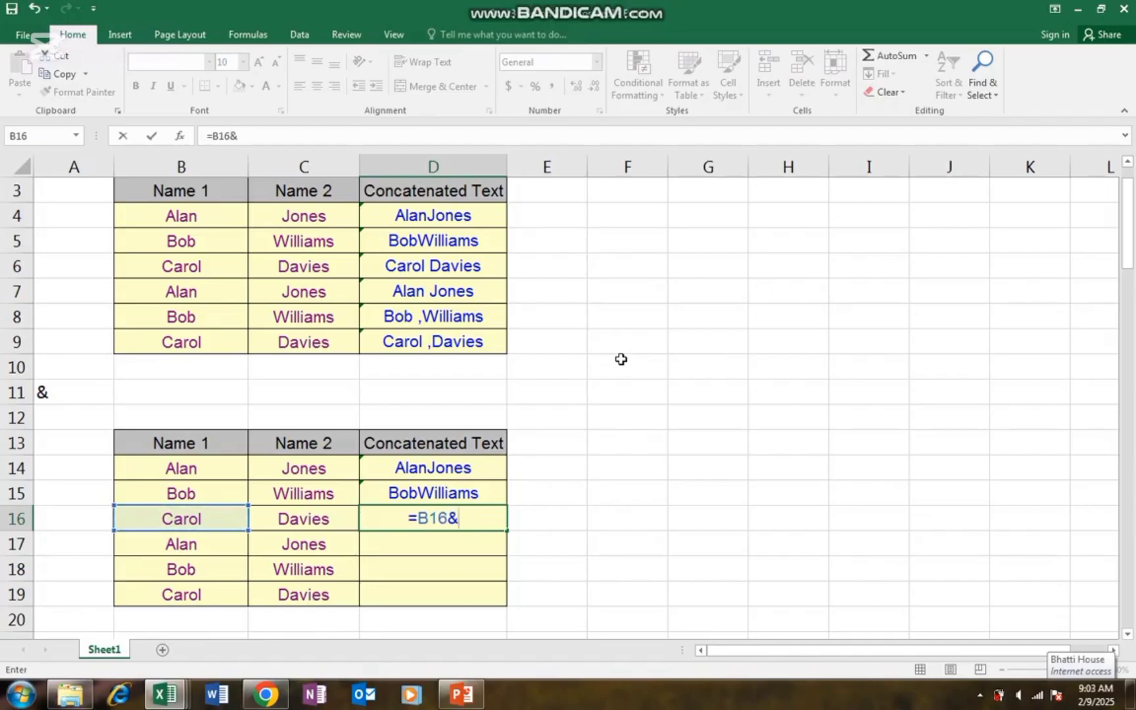
type("\" \"&")
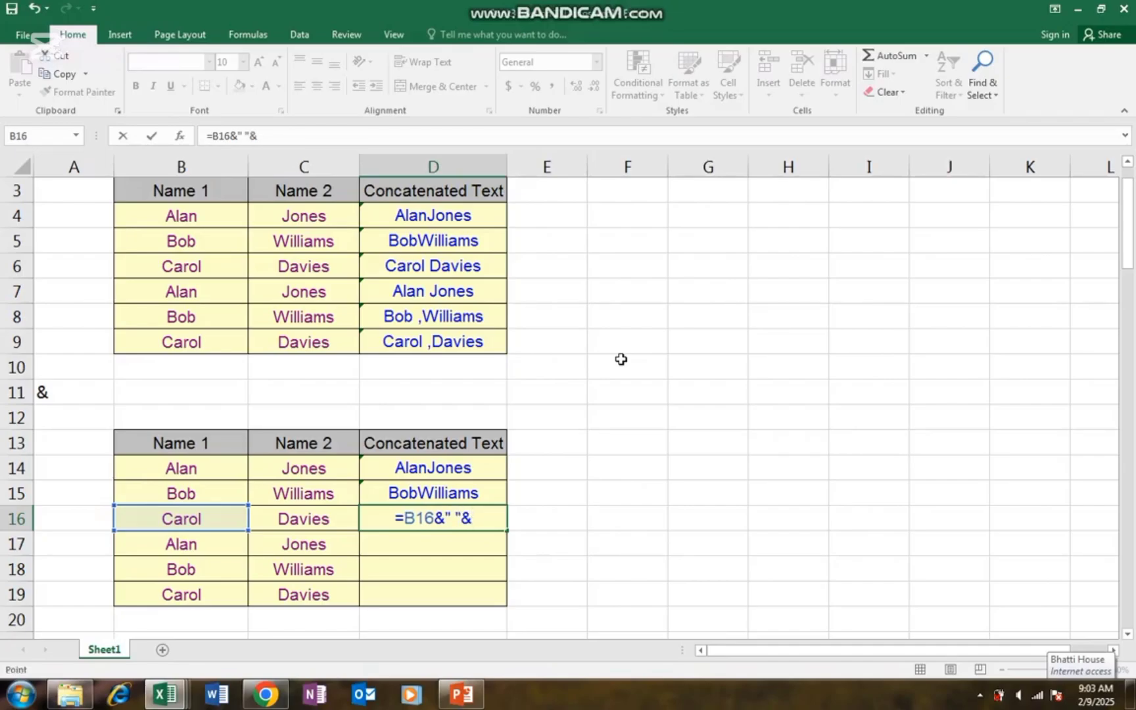
key("Left")
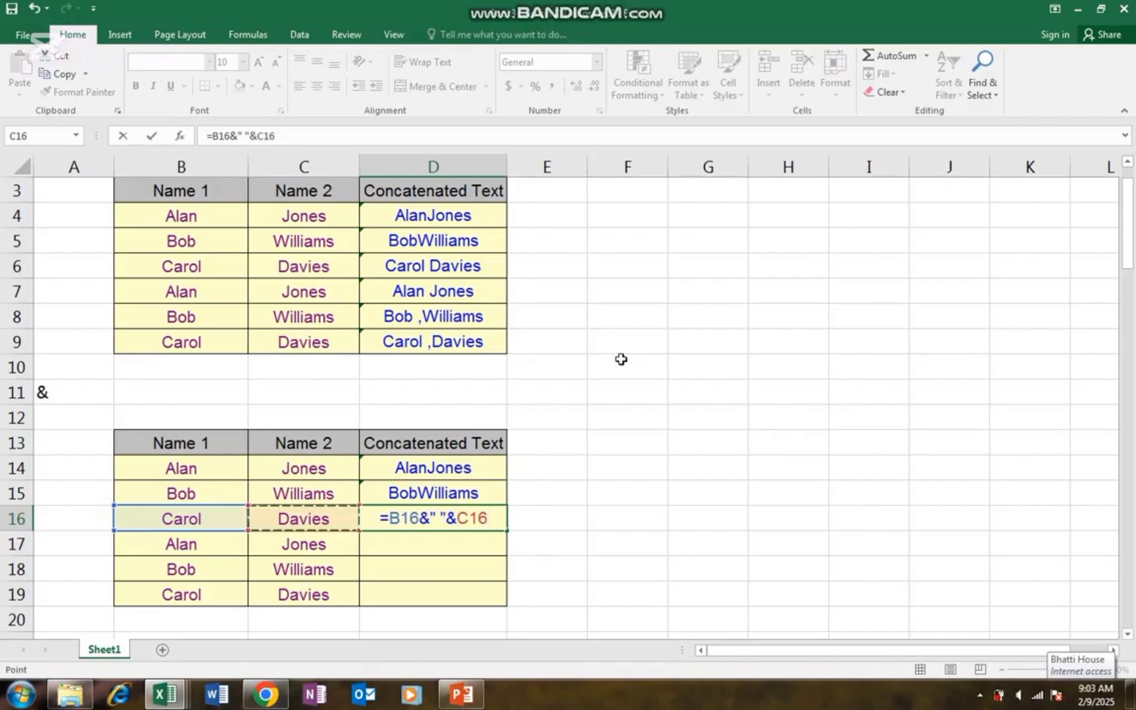
key("Return")
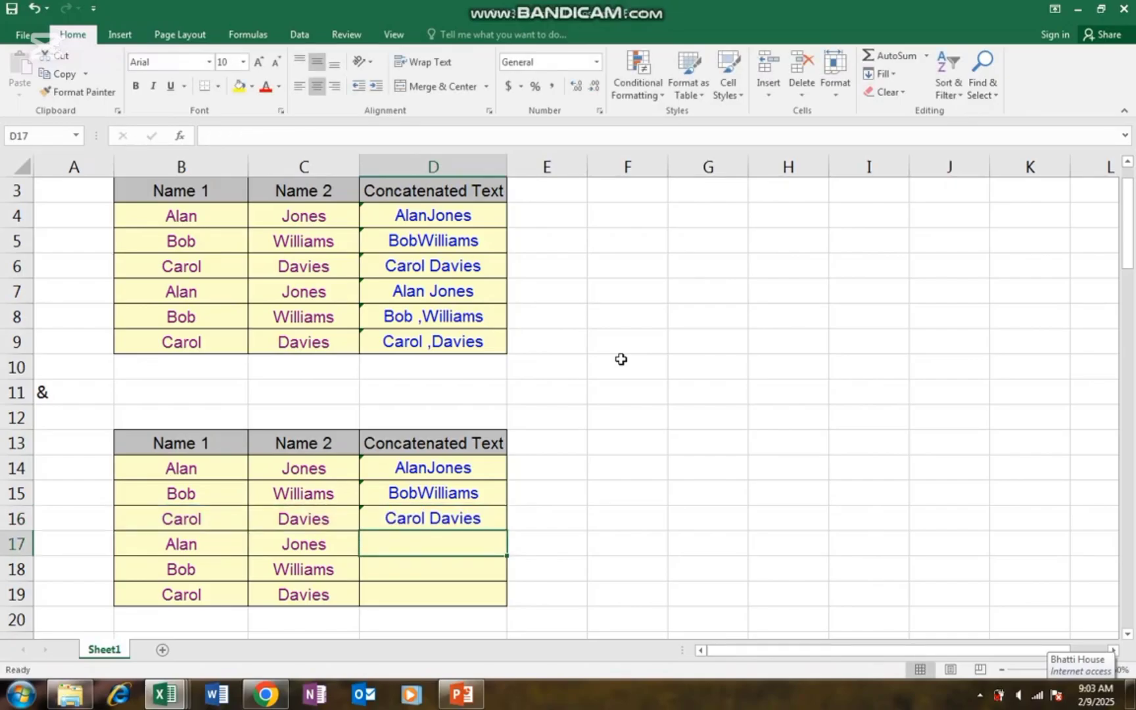
type("=")
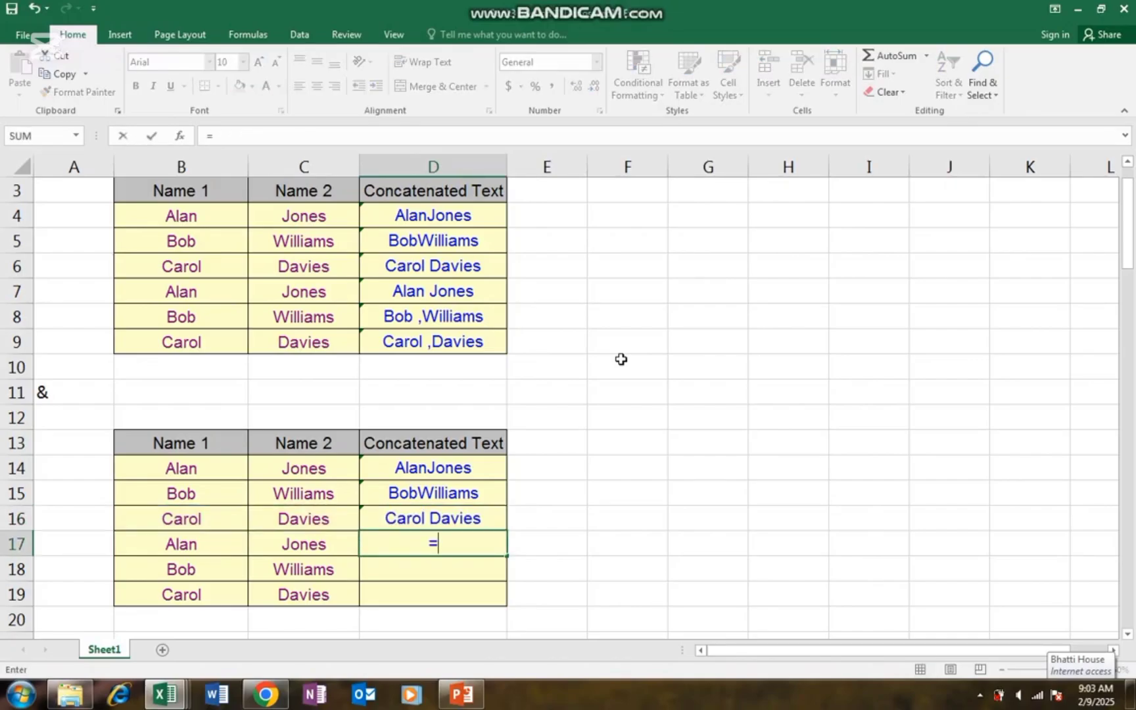
key("Left")
key("Left")
key("Left")
key("Right")
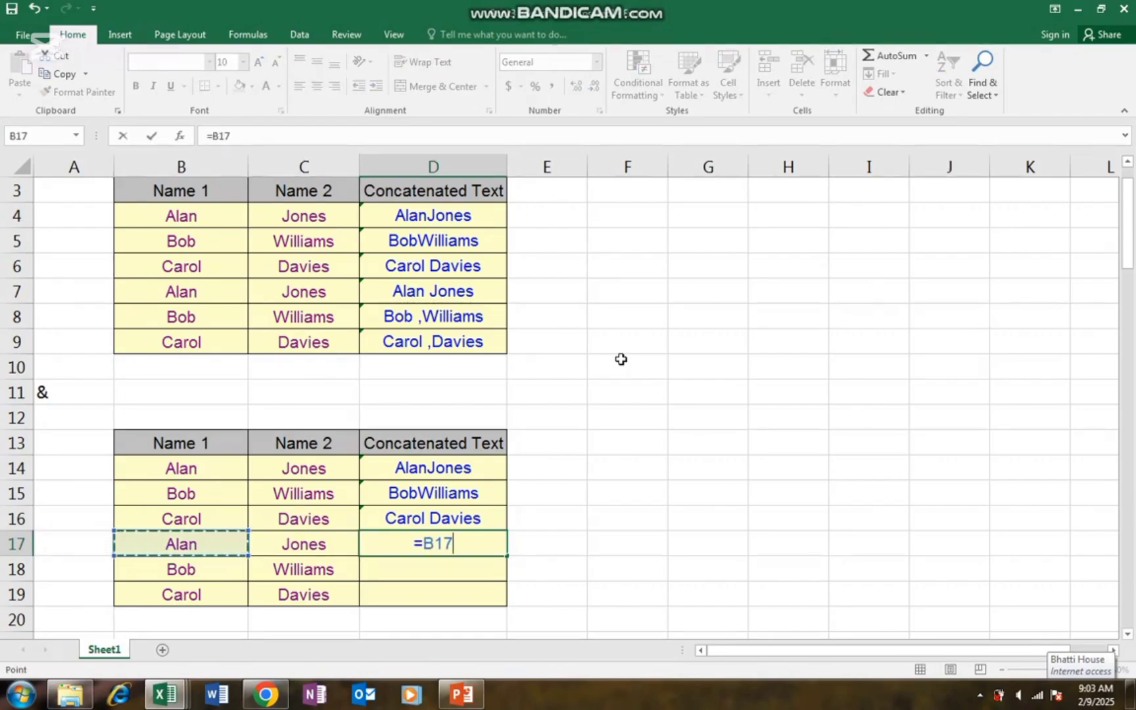
type("&")
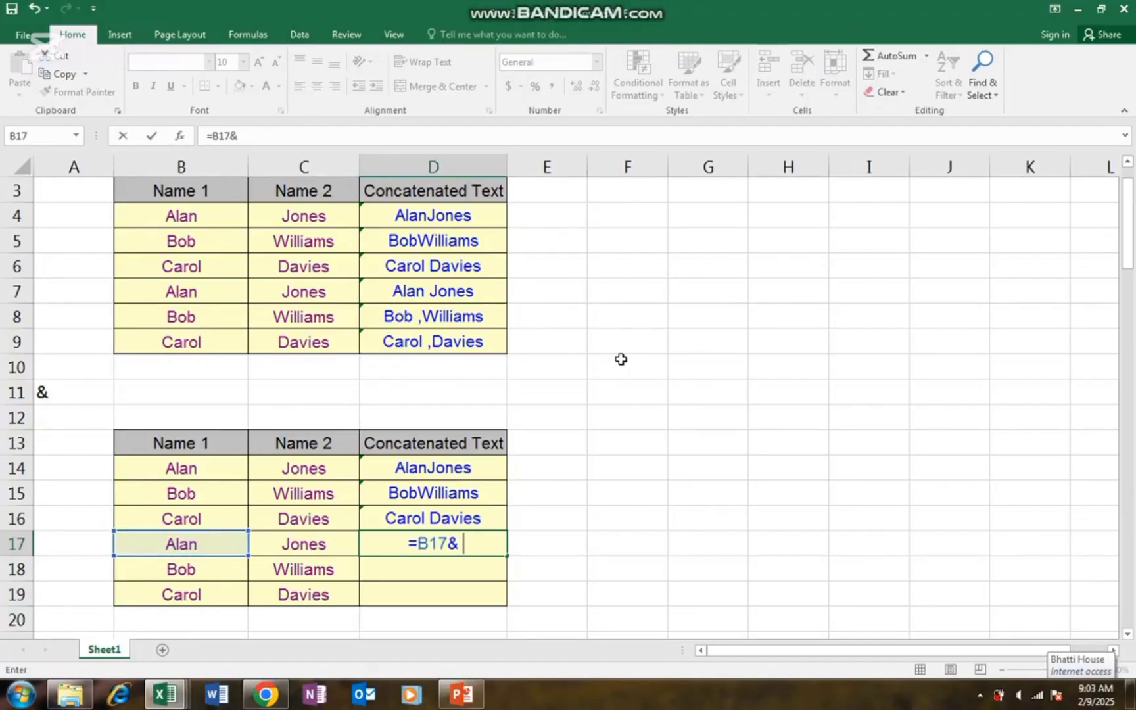
type("\" \"")
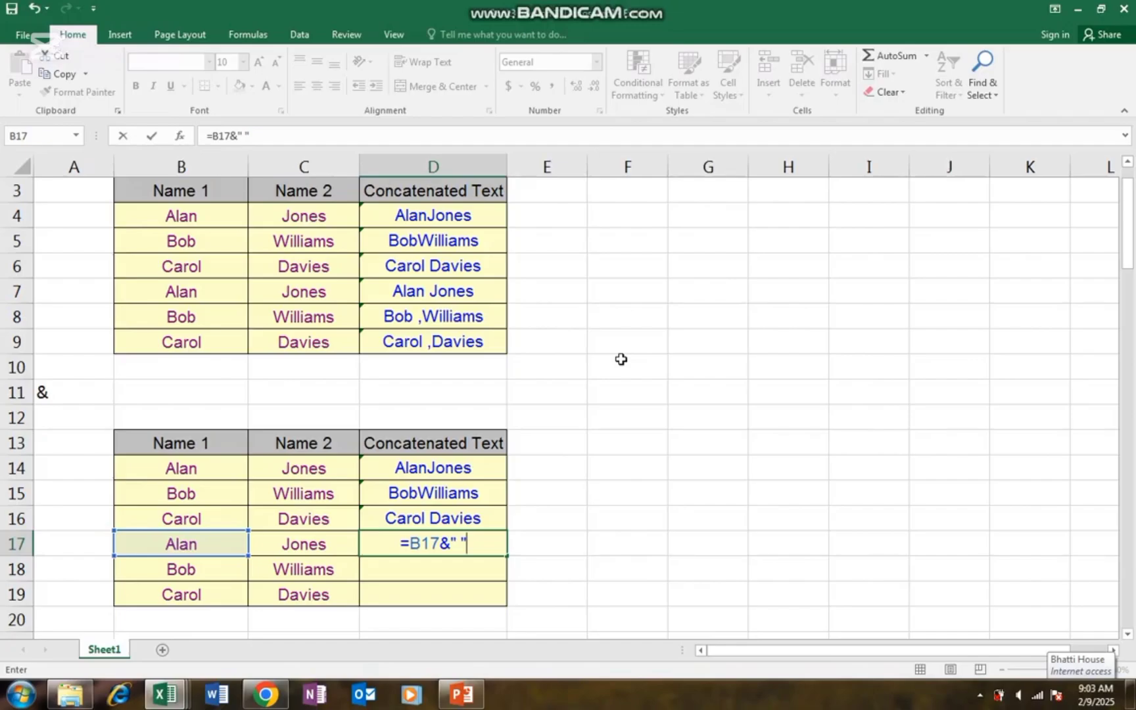
type("&")
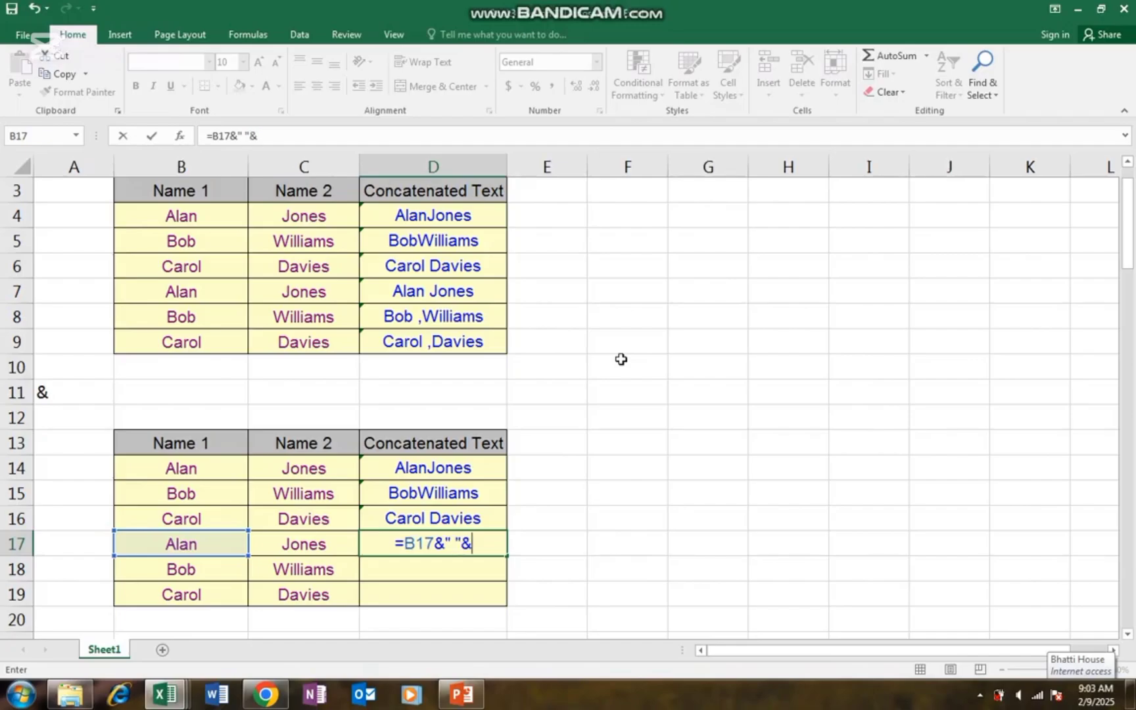
key("Left")
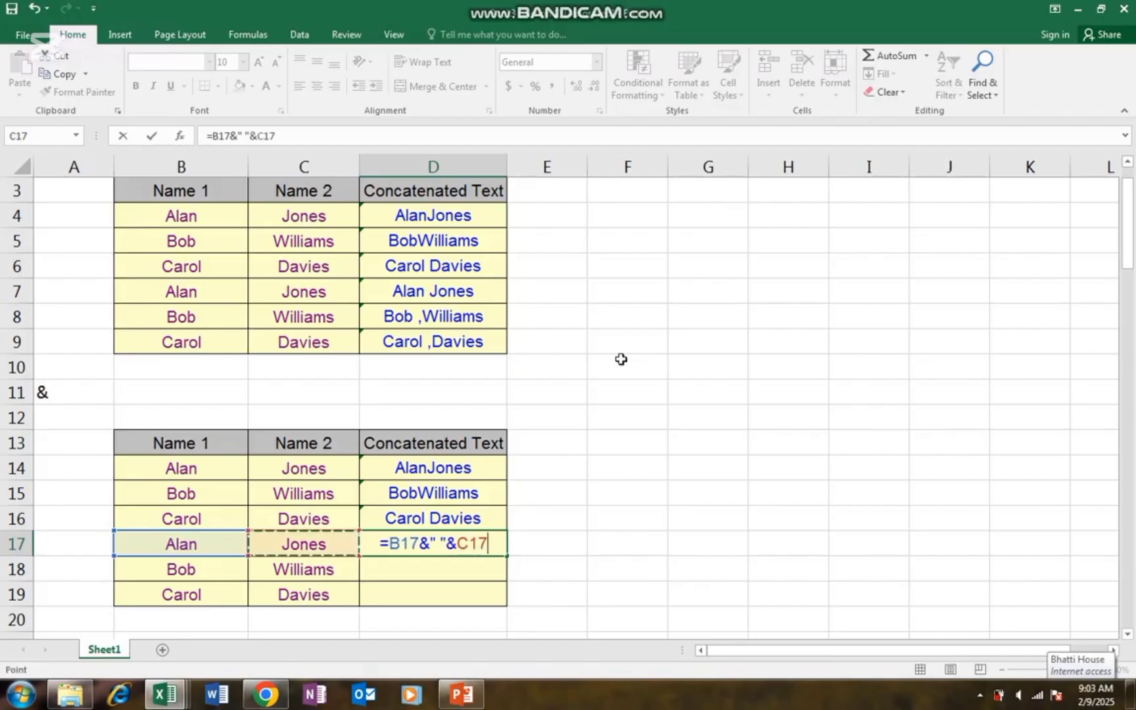
key("Return")
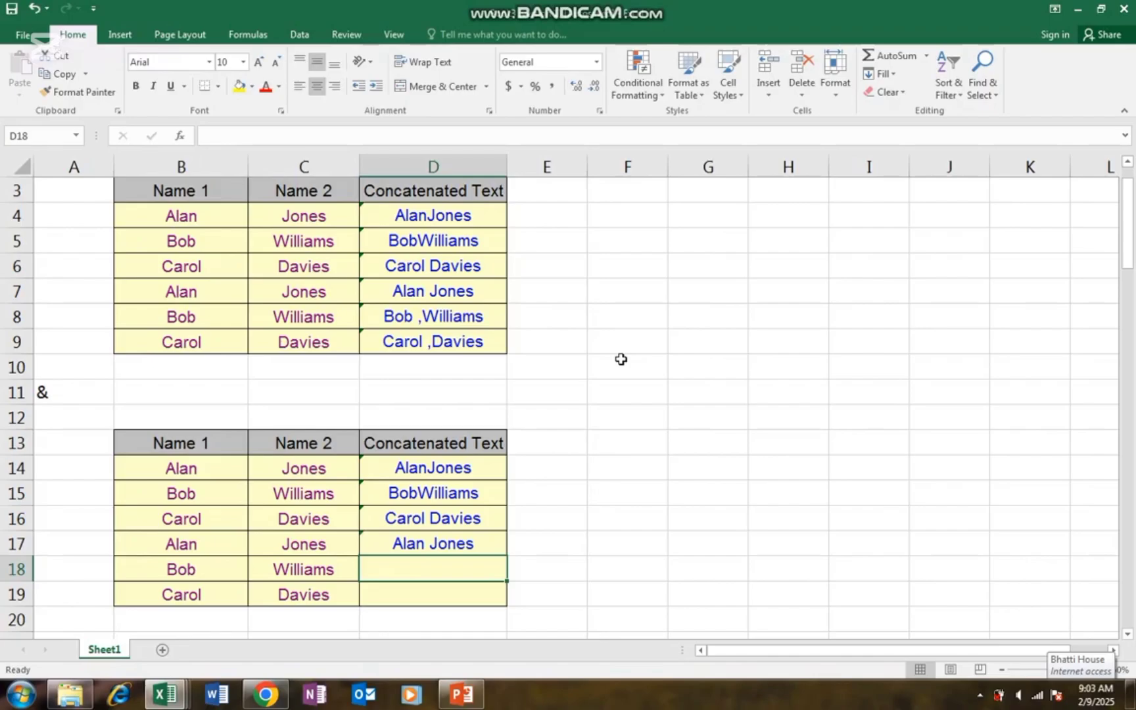
- Enter =B18&","&C18 in D18 and fill it down to D19
type("=")
key("Left")
key("Left")
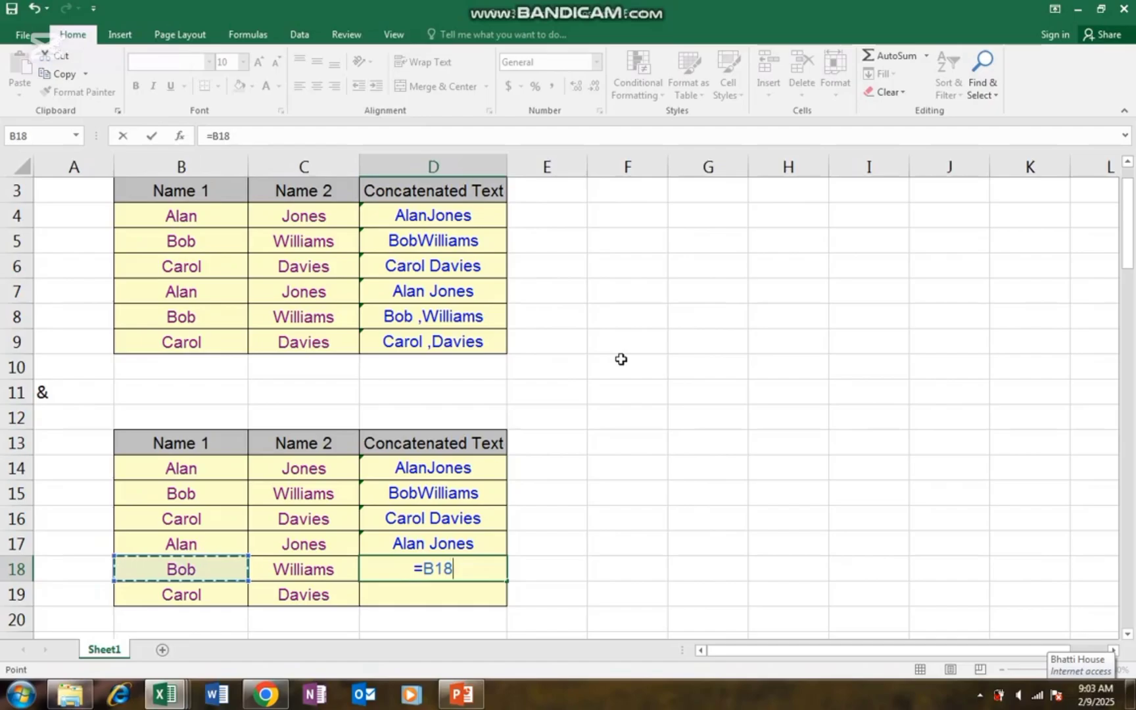
type("&")
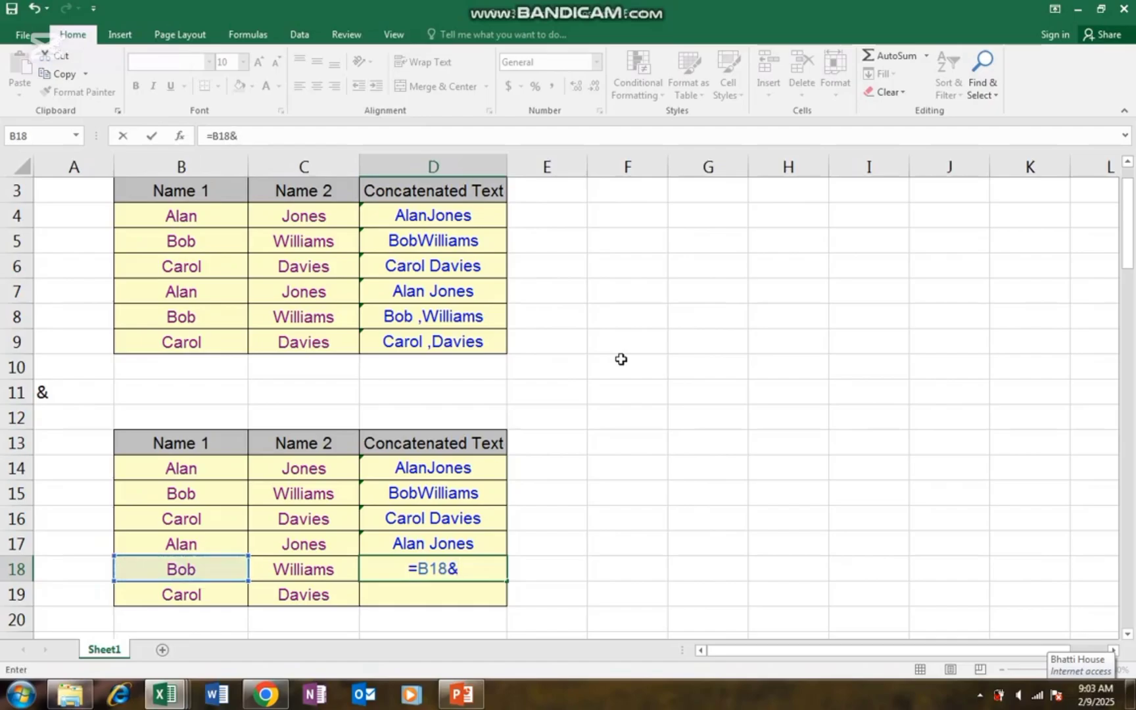
type("\"")
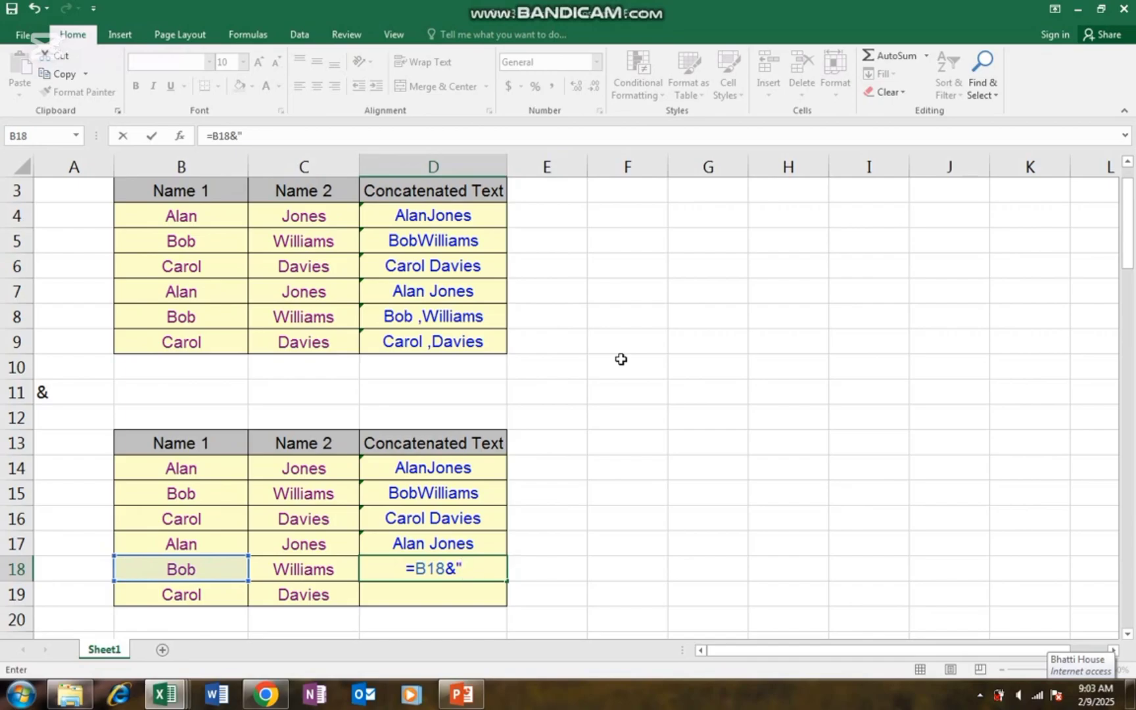
type(",\"&")
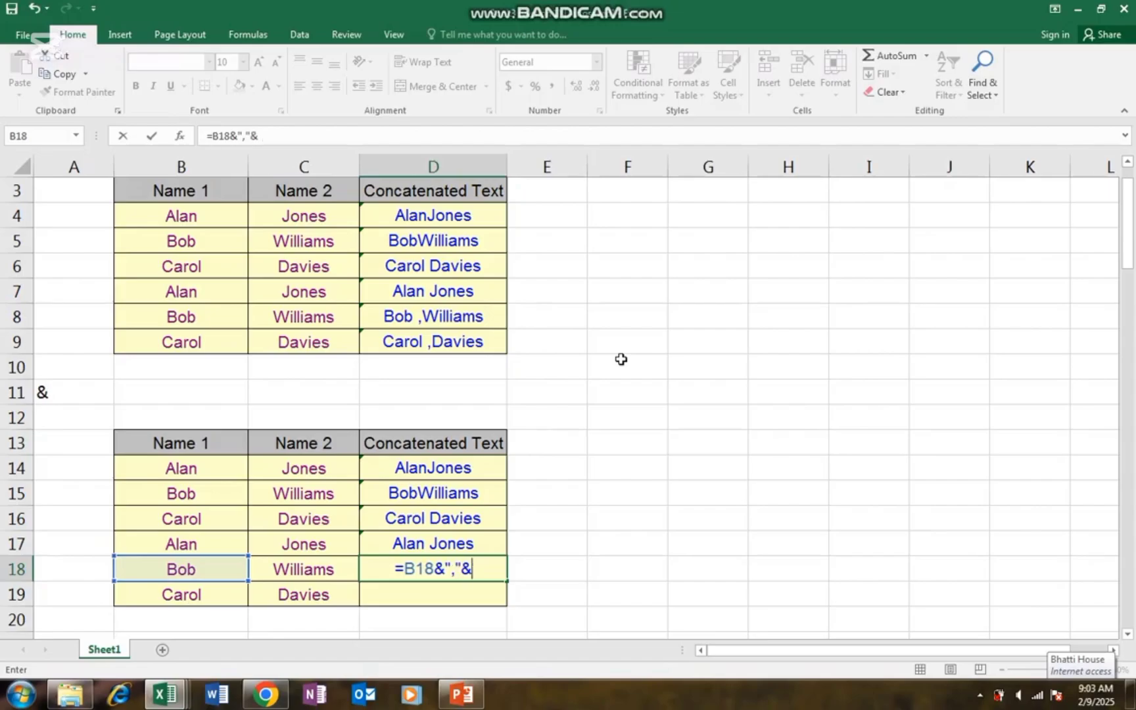
key("Left")
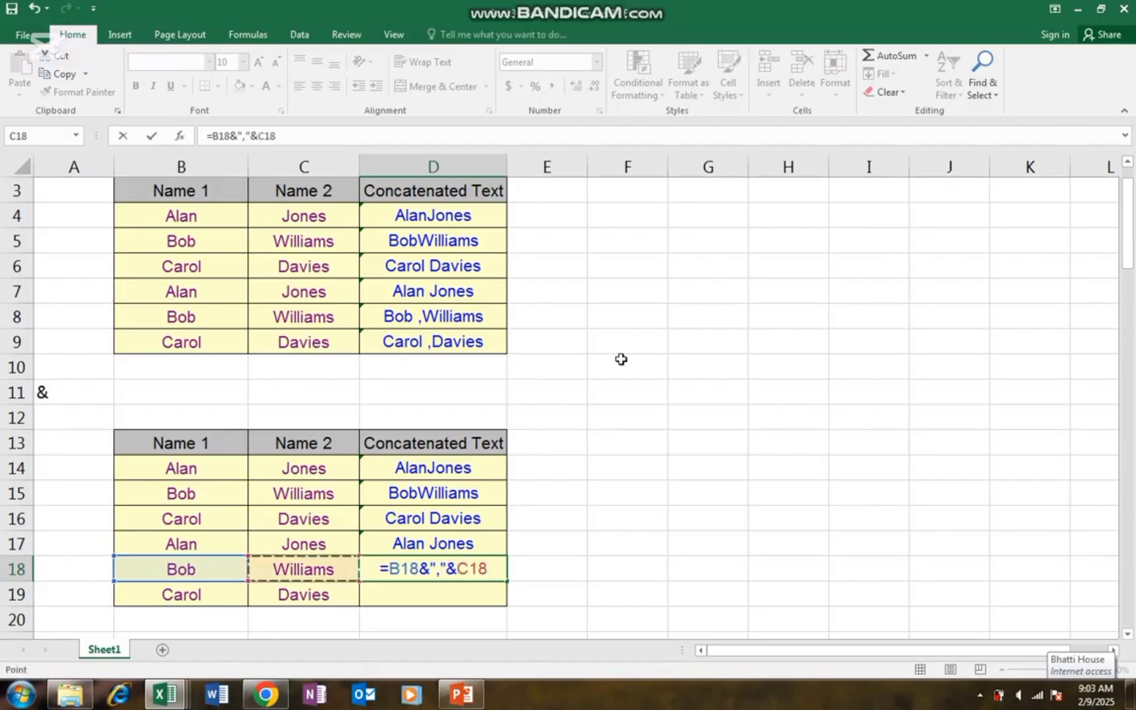
key("Return")
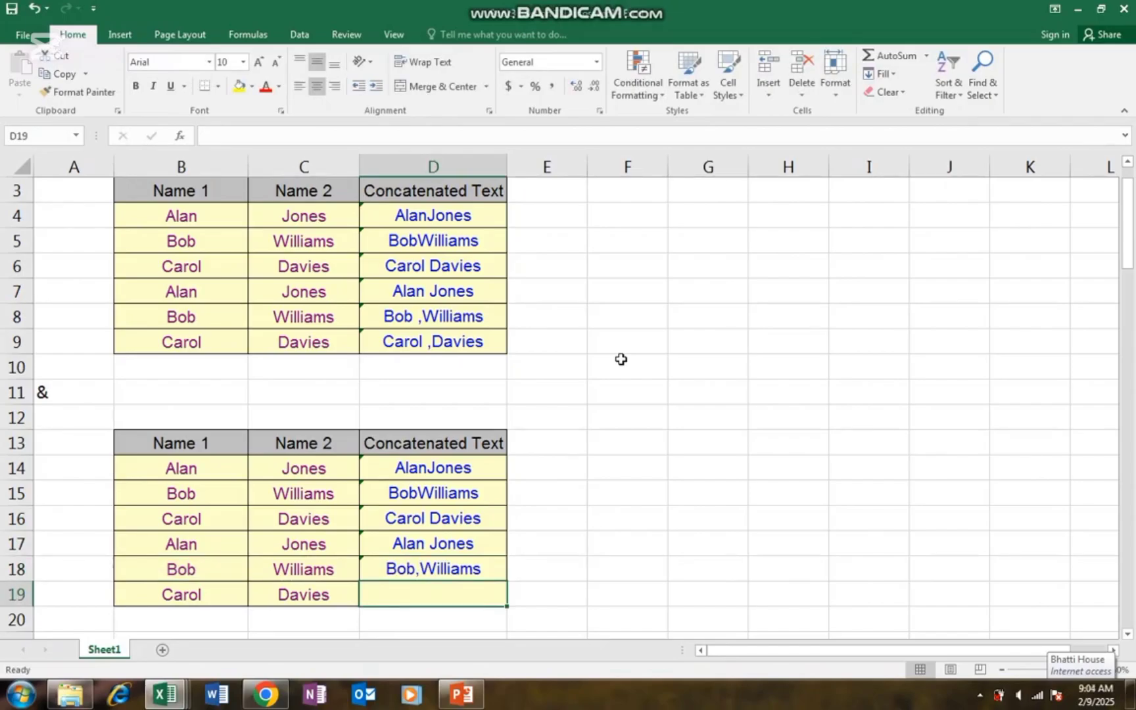
key("ctrl+d")
- Return to the top of the sheet and enter 2 in F3 and 3 in G3
key("Down")
key("Down")
key("Down")
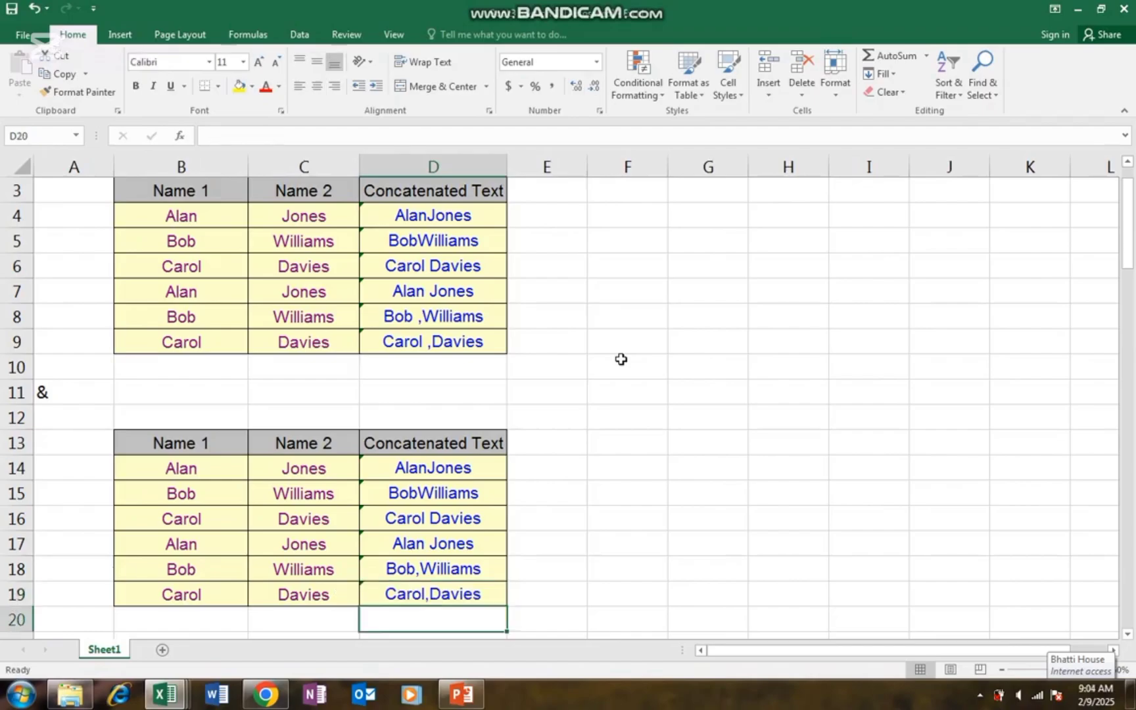
key("Up")
key("Up")
key("Up")
key("Up")
key("Up")
key("Up")
key("Up")
key("Up")
key("Up")
key("Up")
key("Up")
key("Up")
key("Up")
key("Up")
key("Up")
key("Up")
key("Up")
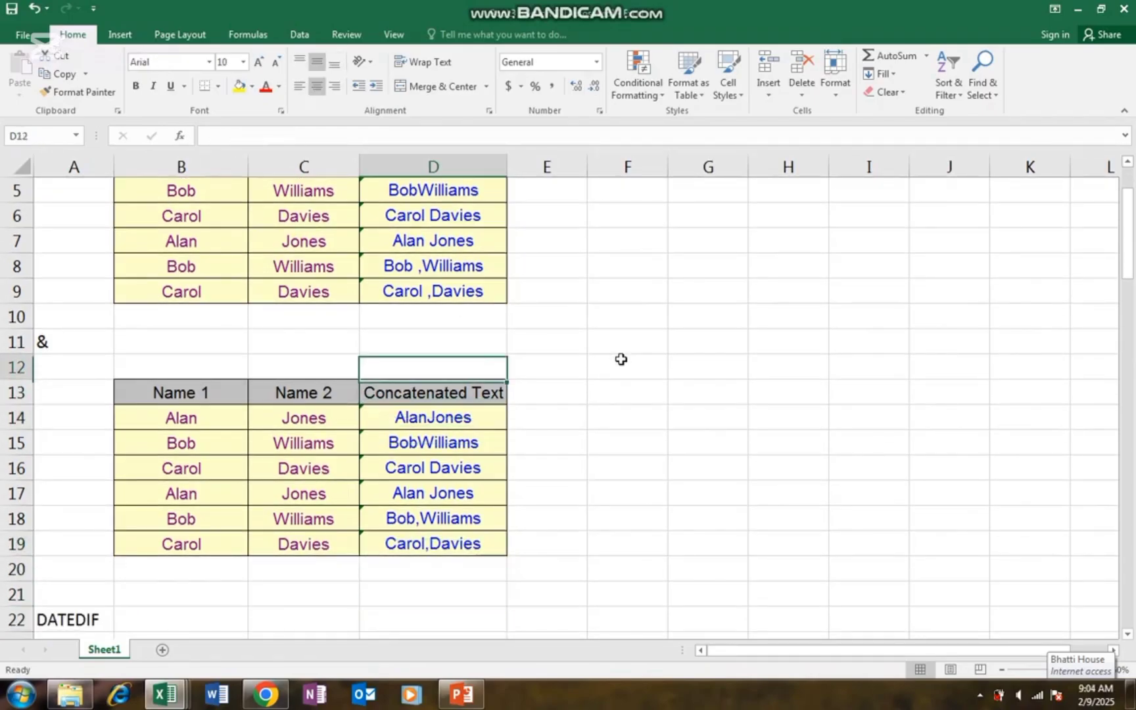
key("Up")
key("Up")
key("Up")
key("Up")
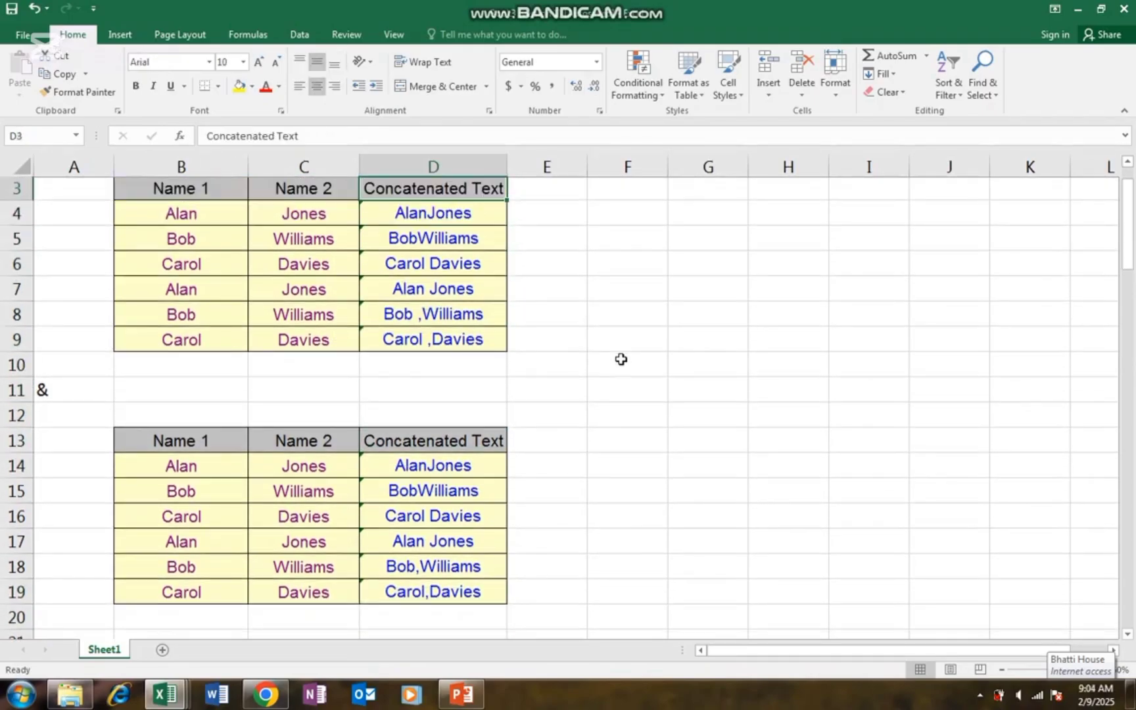
key("Down")
key("Down")
key("Down")
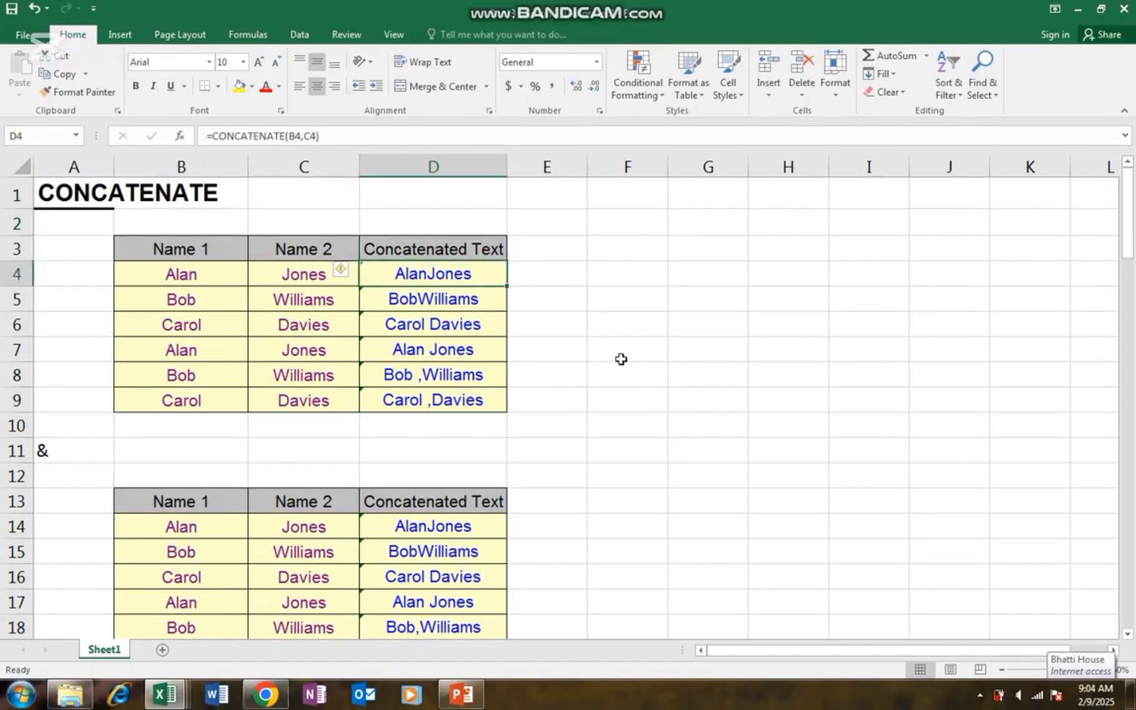
key("Left")
key("Right")
key("Right")
key("Right")
key("Up")
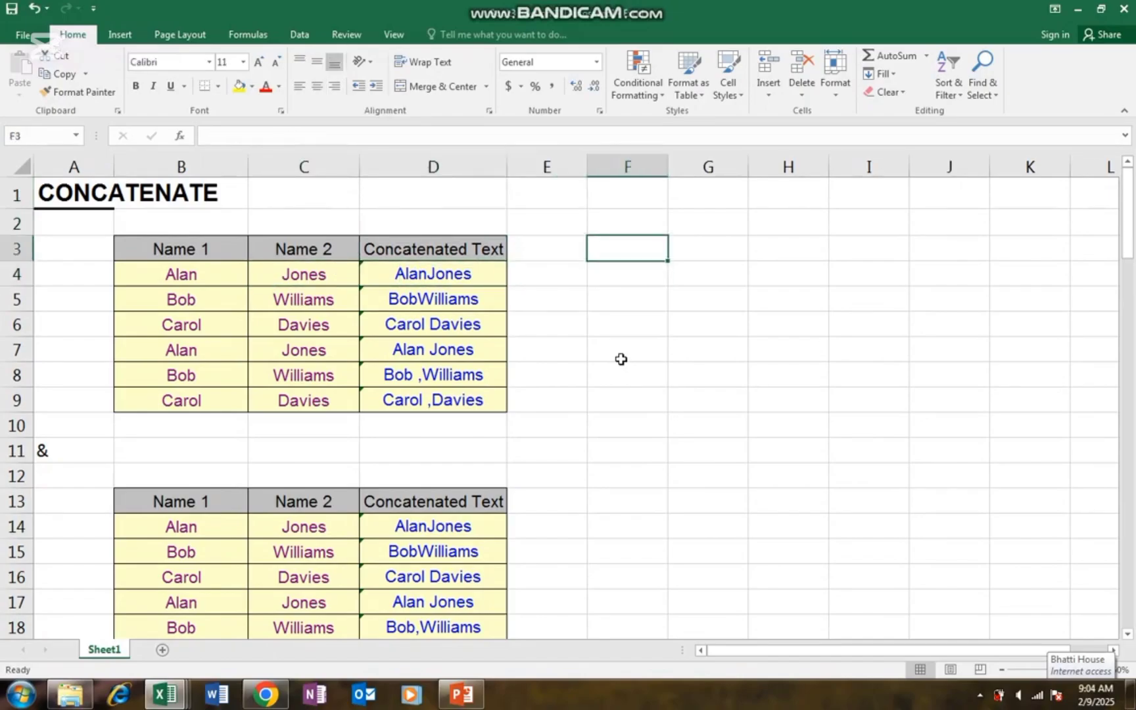
type("2")
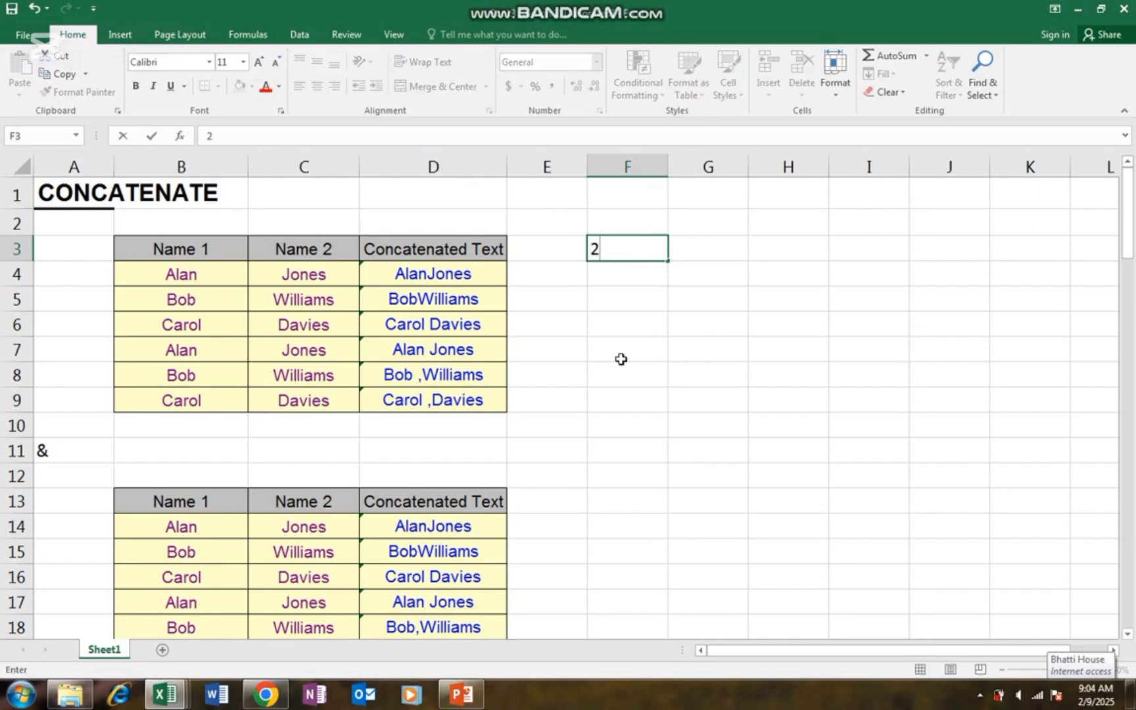
key("Right")
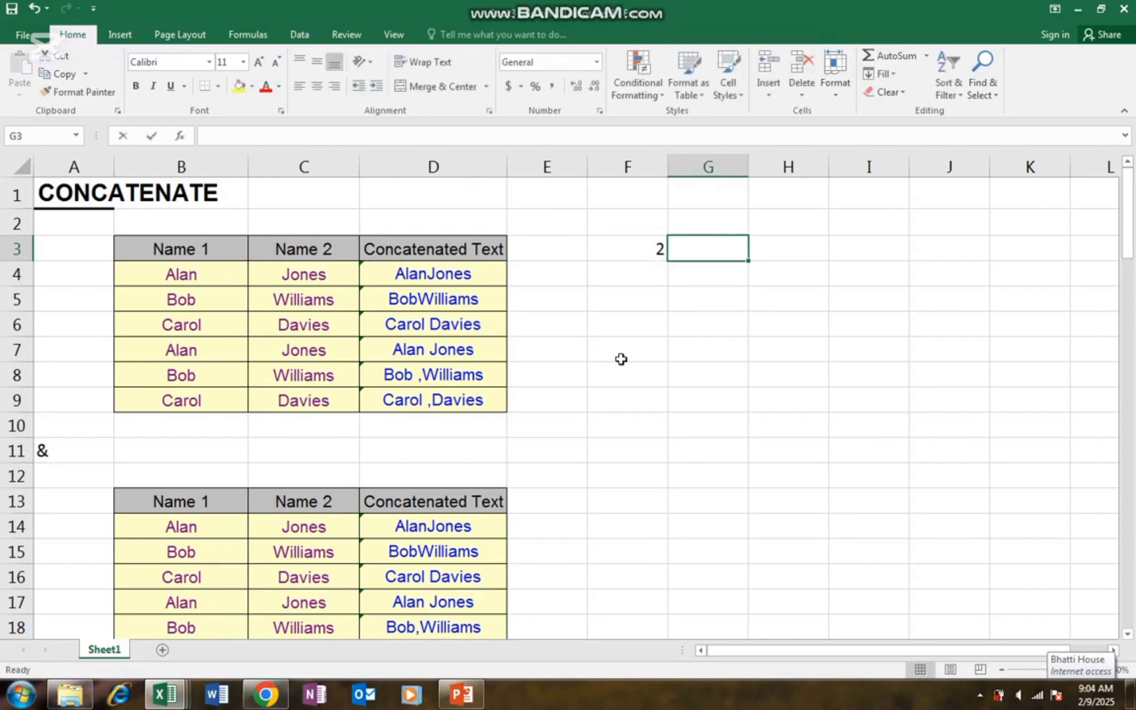
type("3")
key("Right")
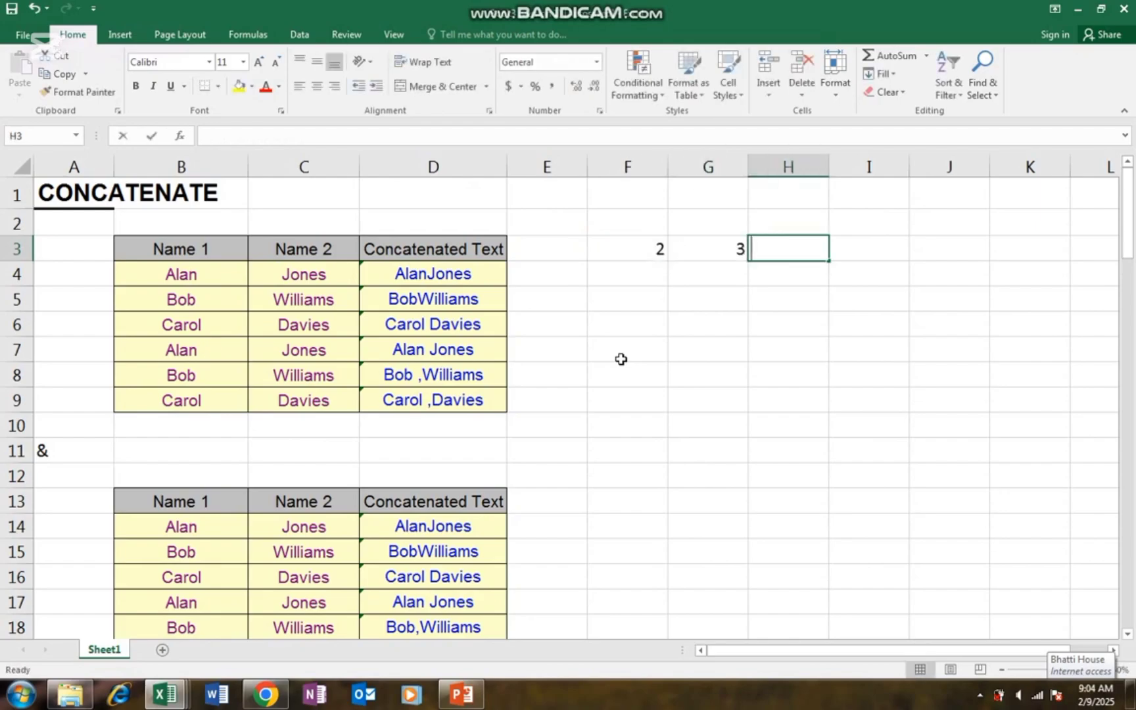
- Enter 4 in H3 and 5 in I3 to complete the number row
type("4")
key("ctrl+Return")
key("Right")
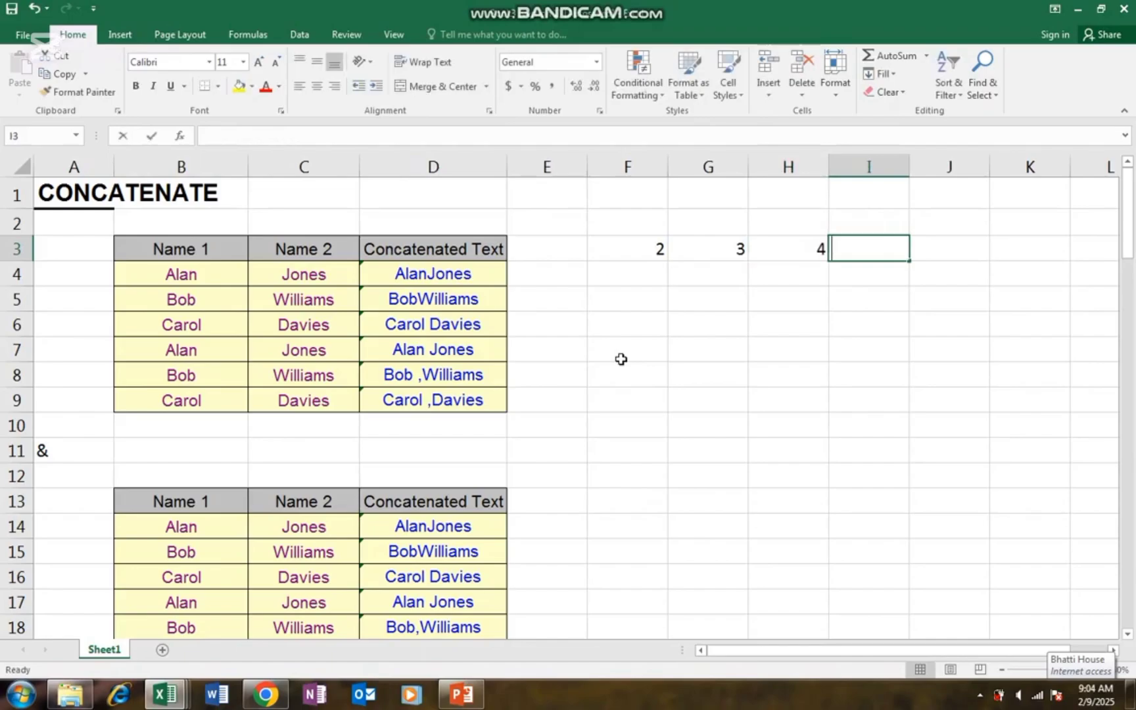
type("5")
key("ctrl+Return")
key("Down")
key("Left")
key("Left")
key("Left")
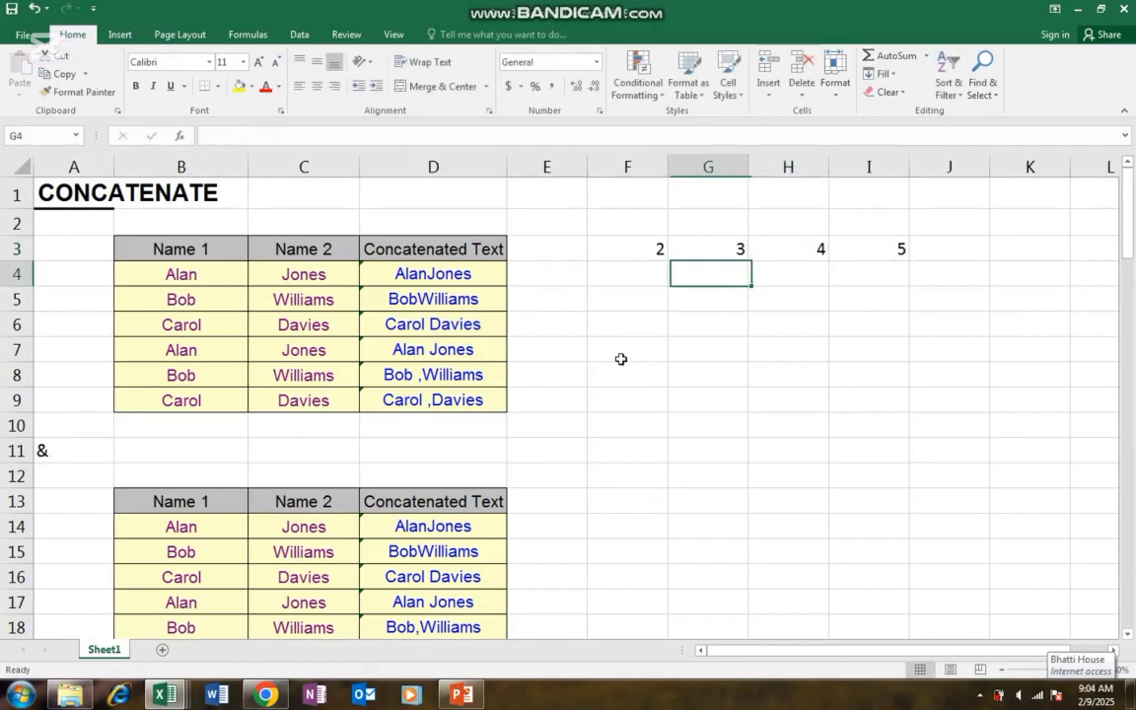
key("Down")
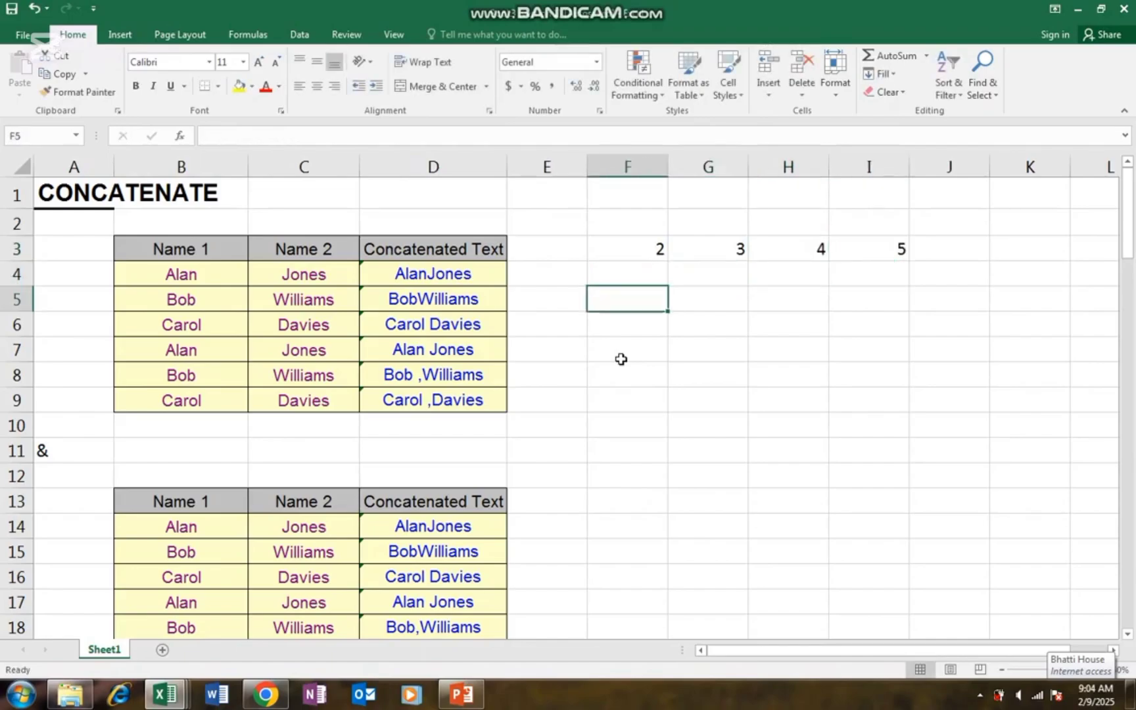
- Start a CONCATENATE formula in F5 with F3 and G3 as its first arguments
type("=")
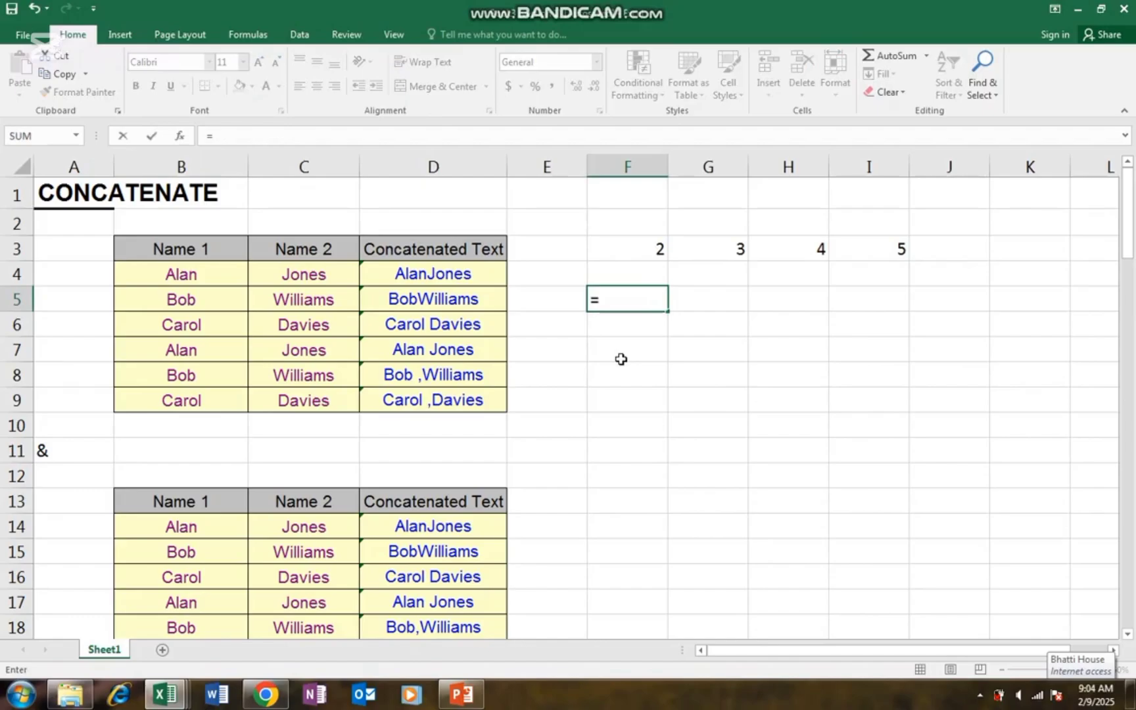
key("Up")
key("Up")
key("Up")
key("Down")
key("BackSpace")
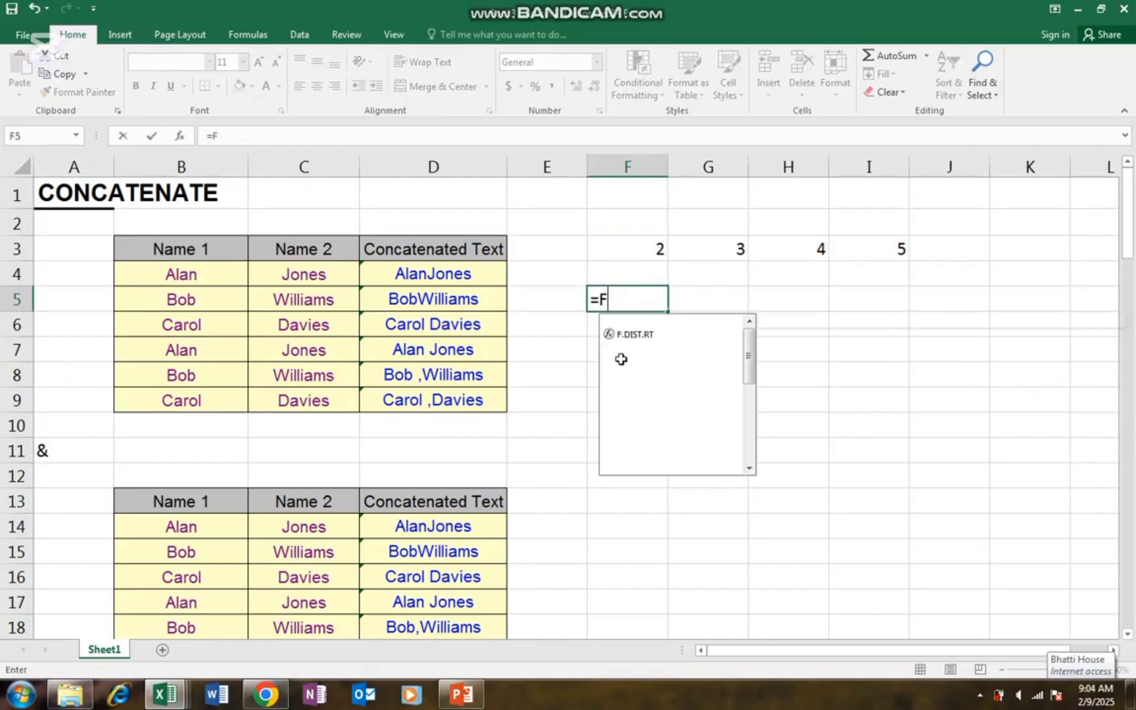
key("BackSpace")
type("con")
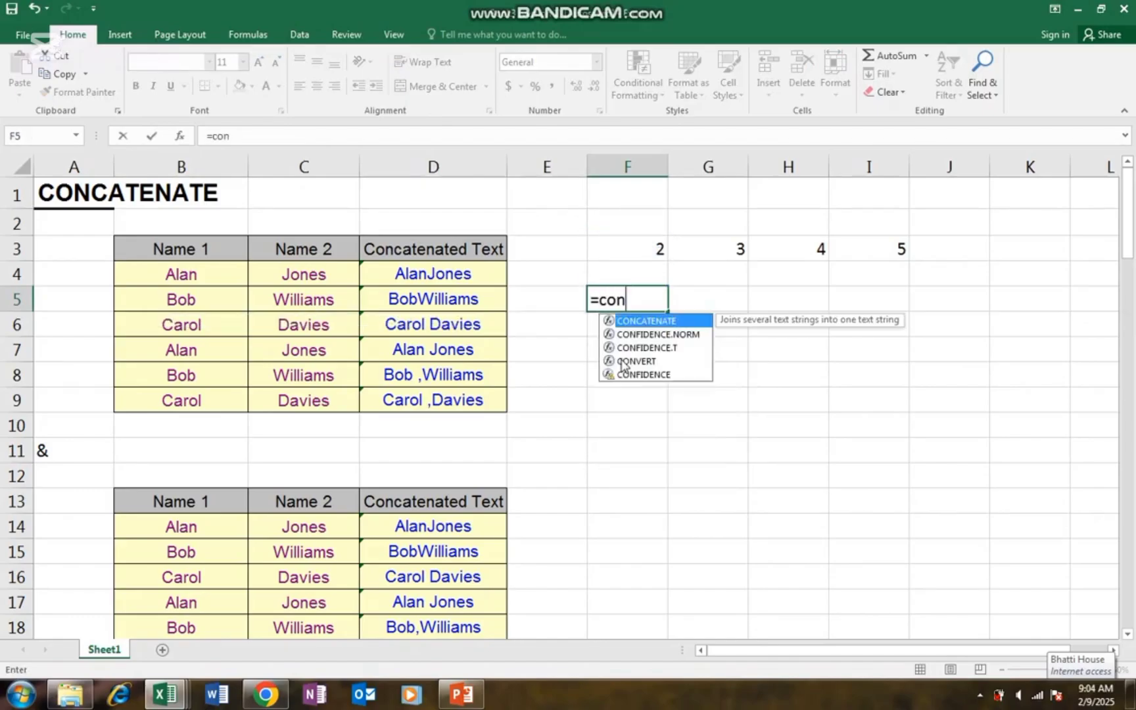
type("c")
key("Tab")
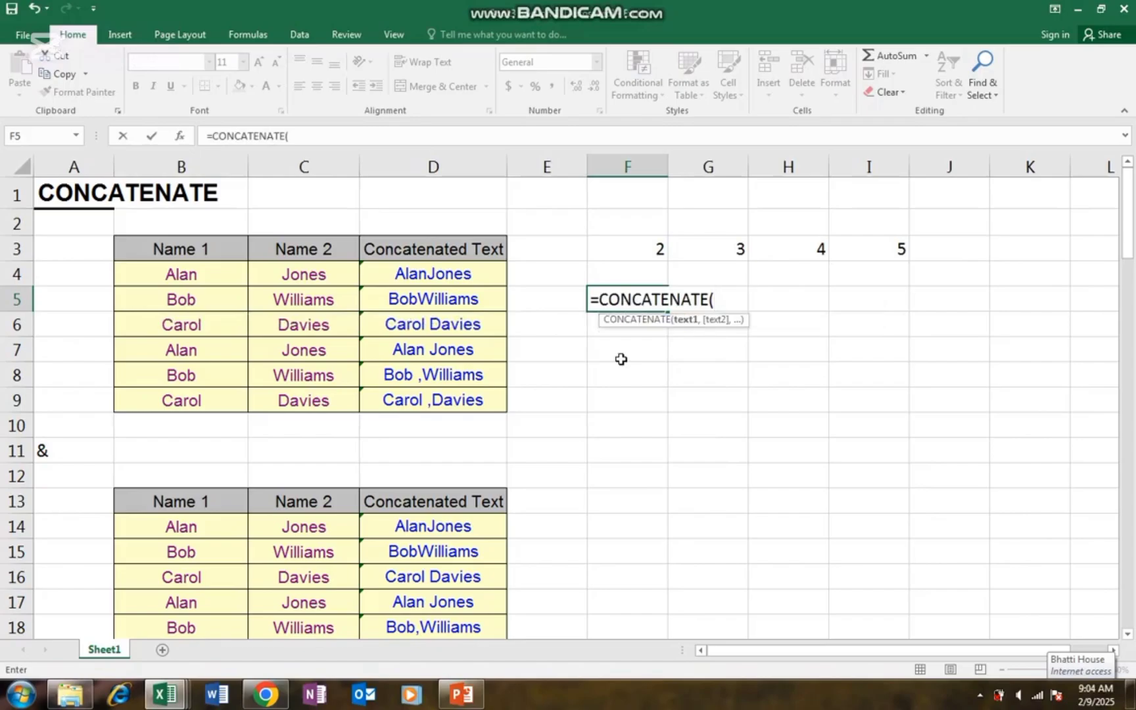
key("Up")
key("Up")
type(",")
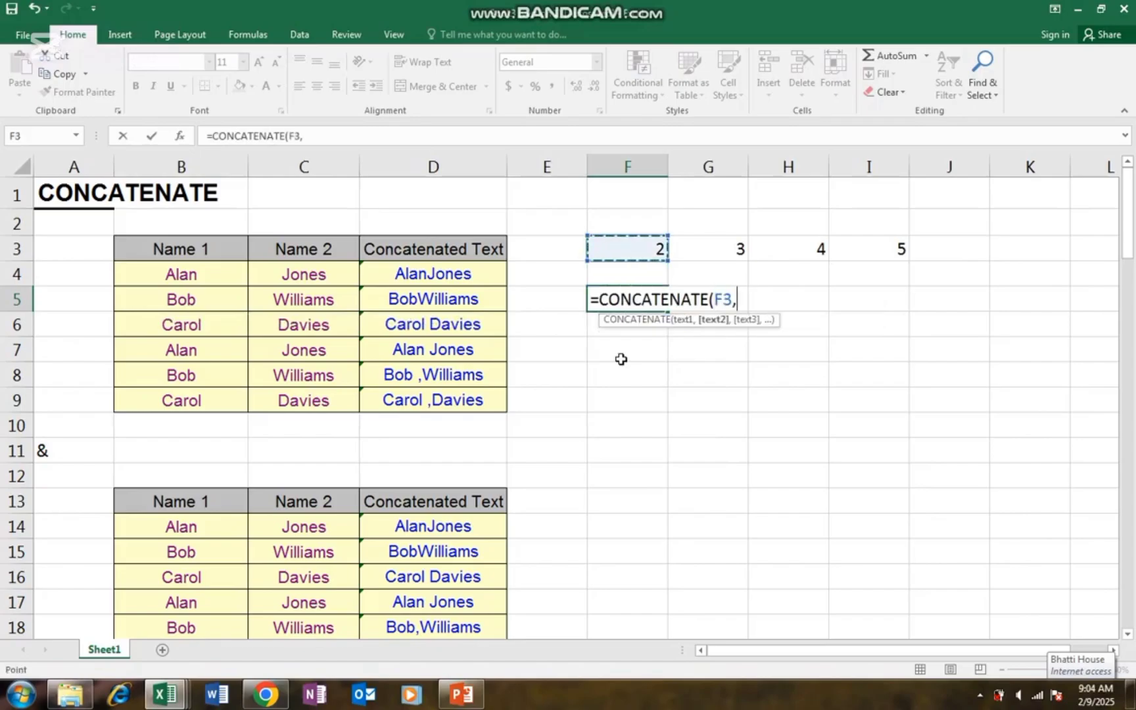
key("Up")
key("Right")
key("Up")
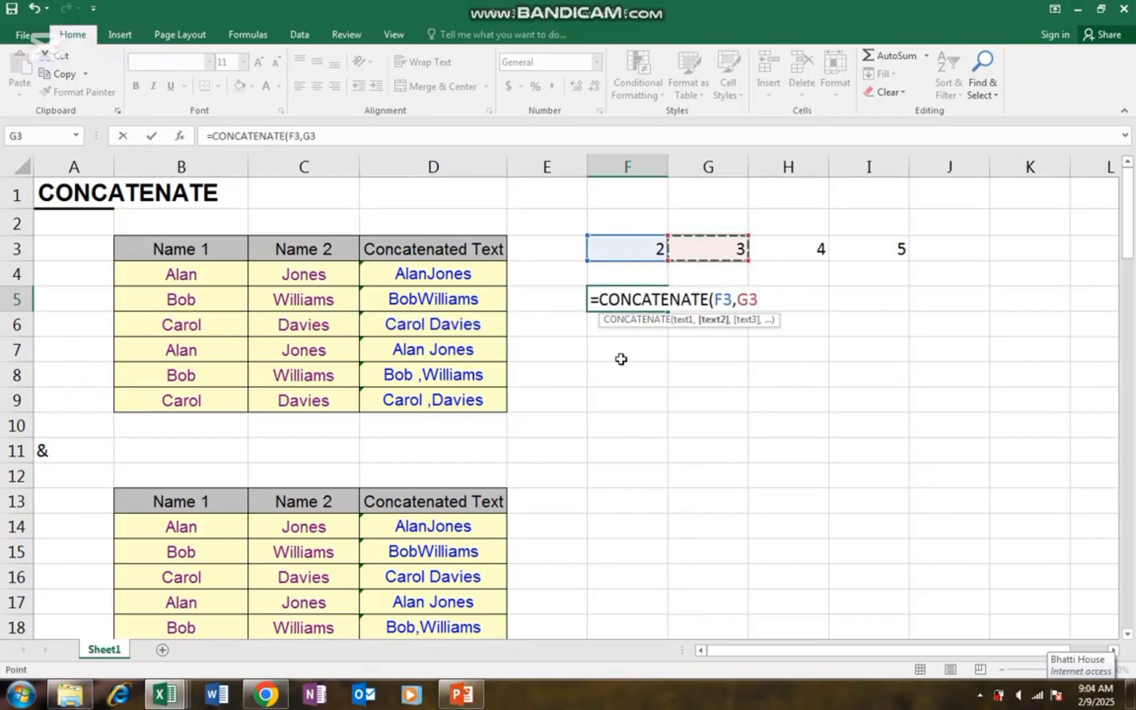
- Add H3 and I3, commit the formula showing 2345, then reopen it at its start
type(",")
key("Right")
key("Right")
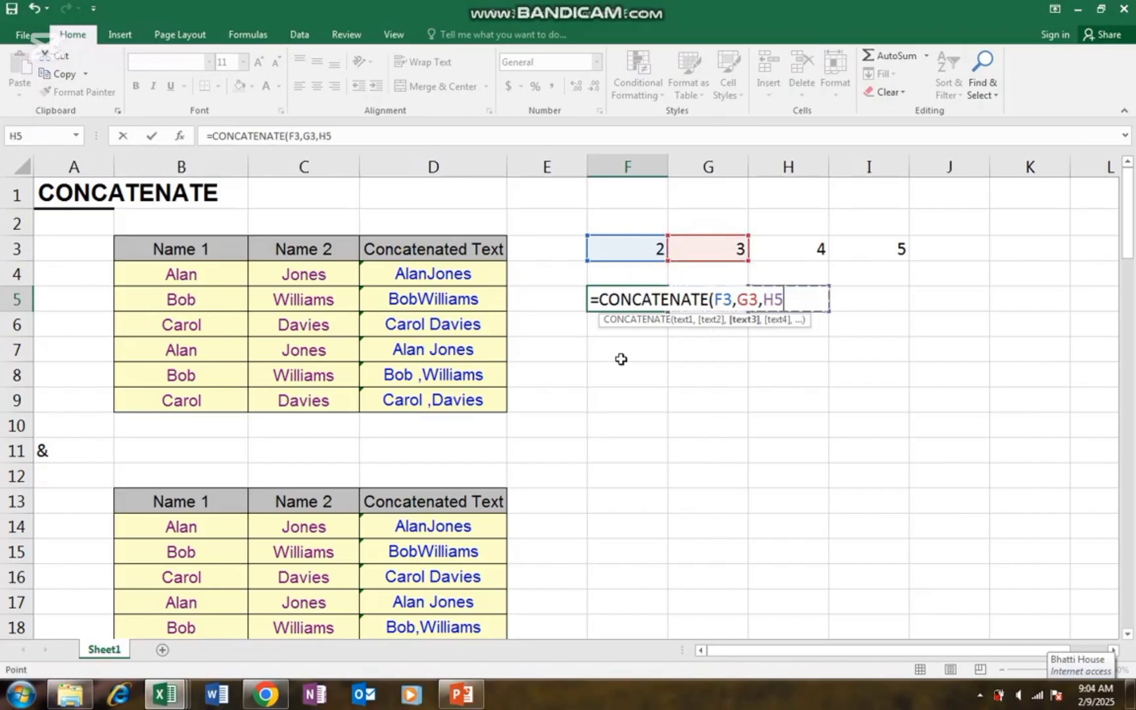
key("Up")
key("Up")
type(",")
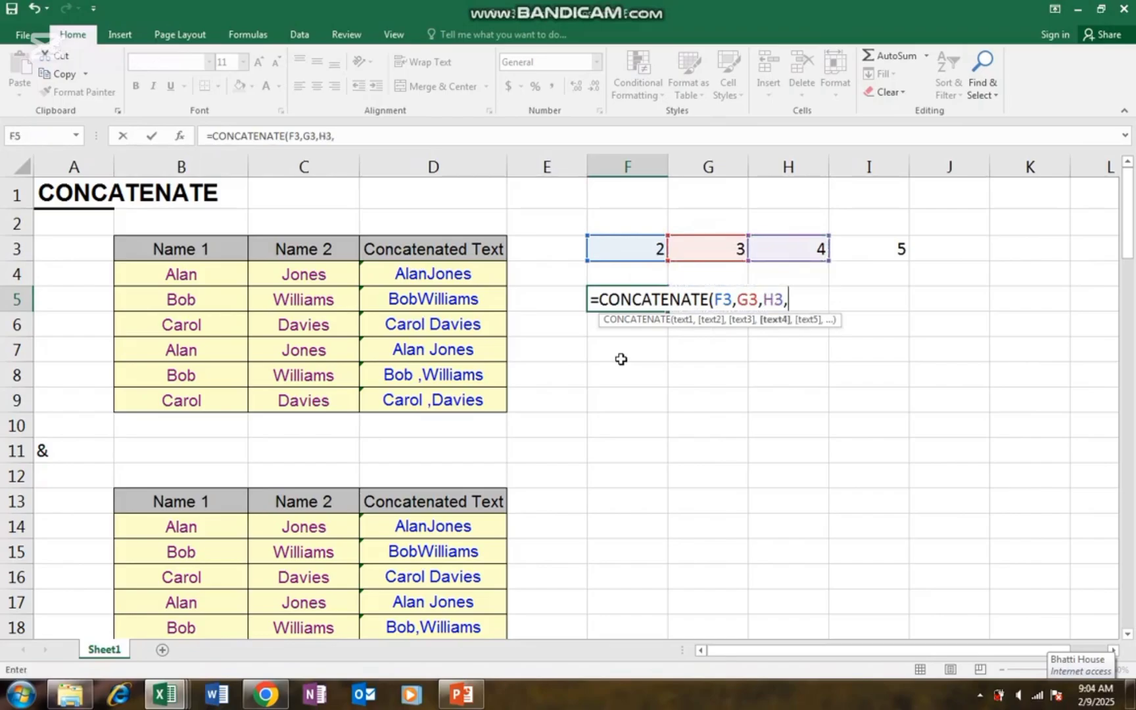
key("Right")
key("Right")
key("Right")
key("Right")
key("Up")
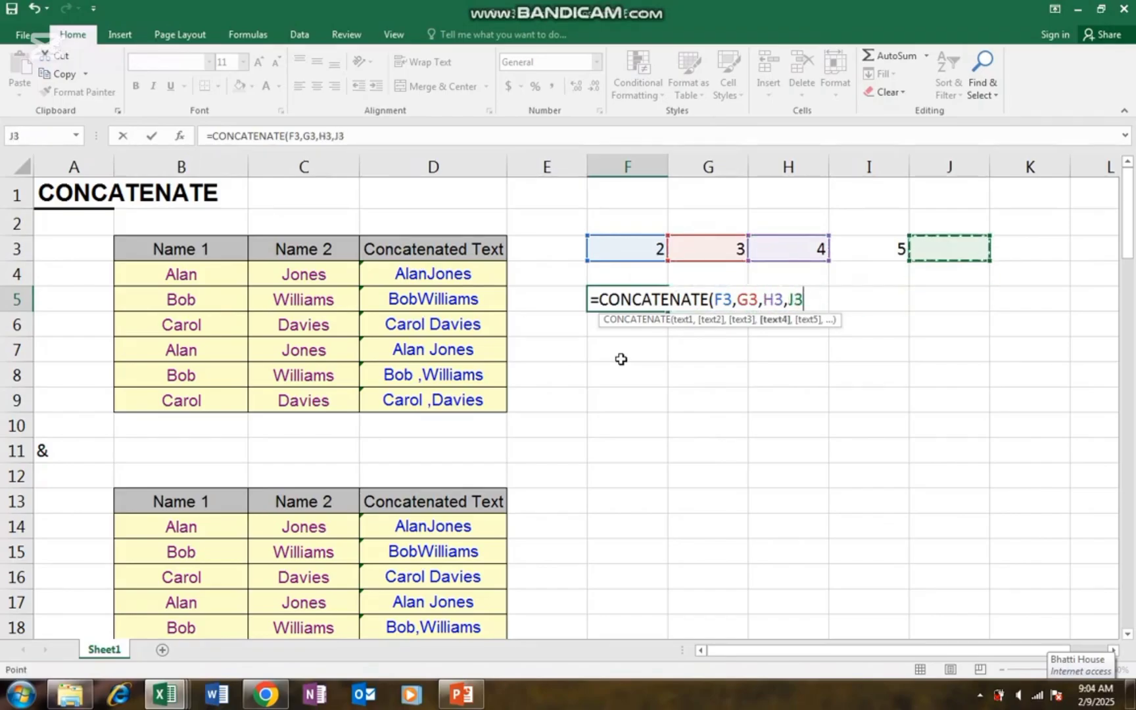
key("Left")
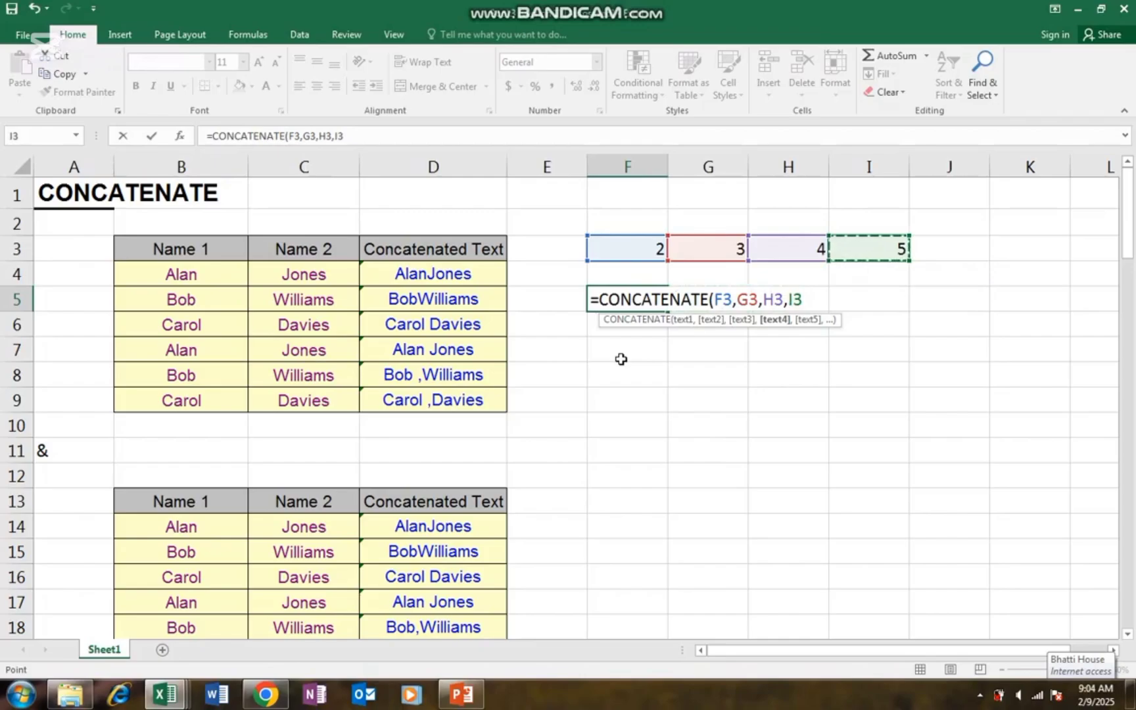
type(")")
key("ctrl+Return")
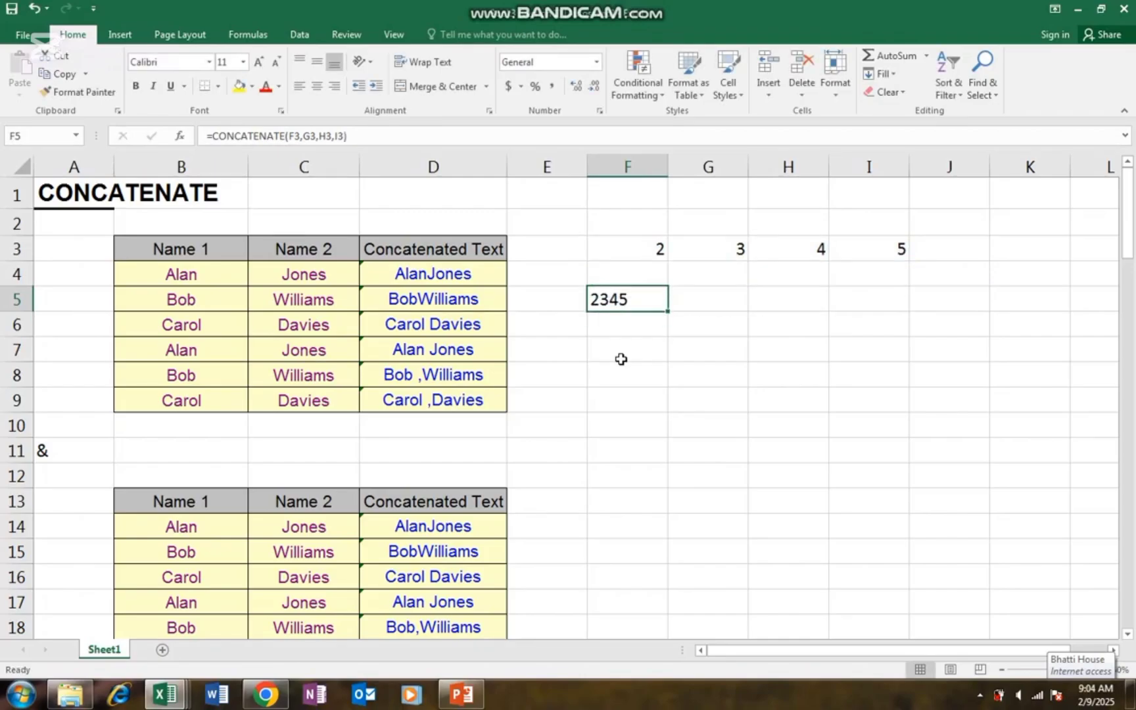
key("F2")
key("Home")
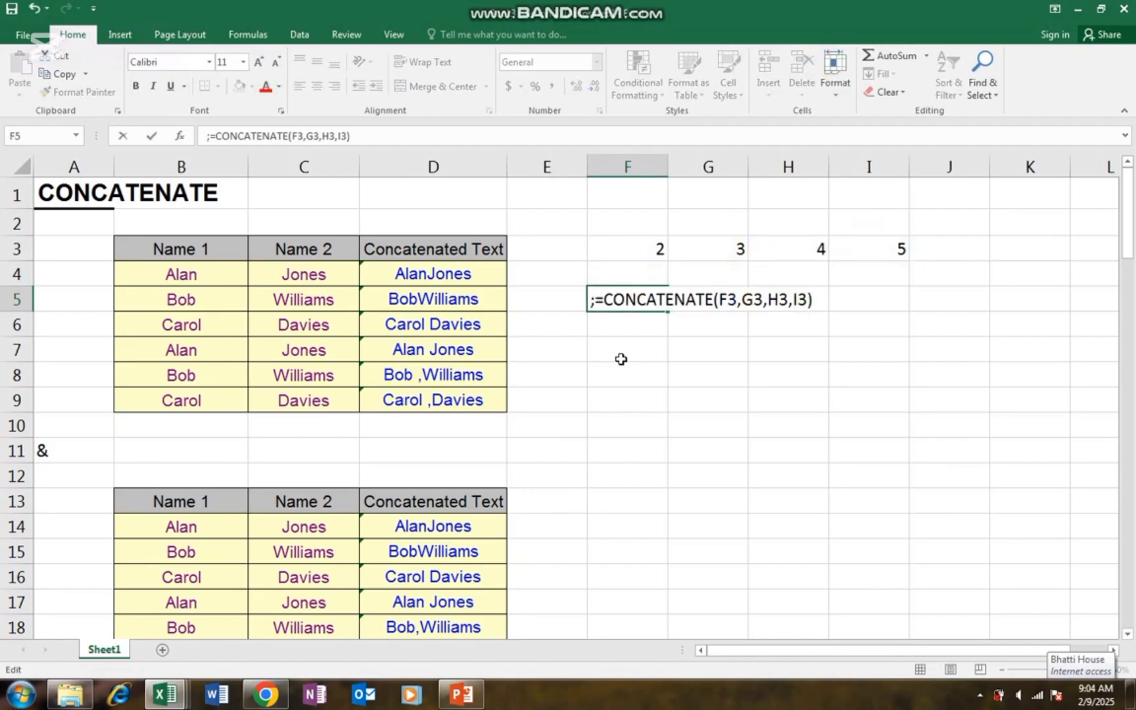
- Commit F5 as formula text and begin =F3&G3 in F6
key("Return")
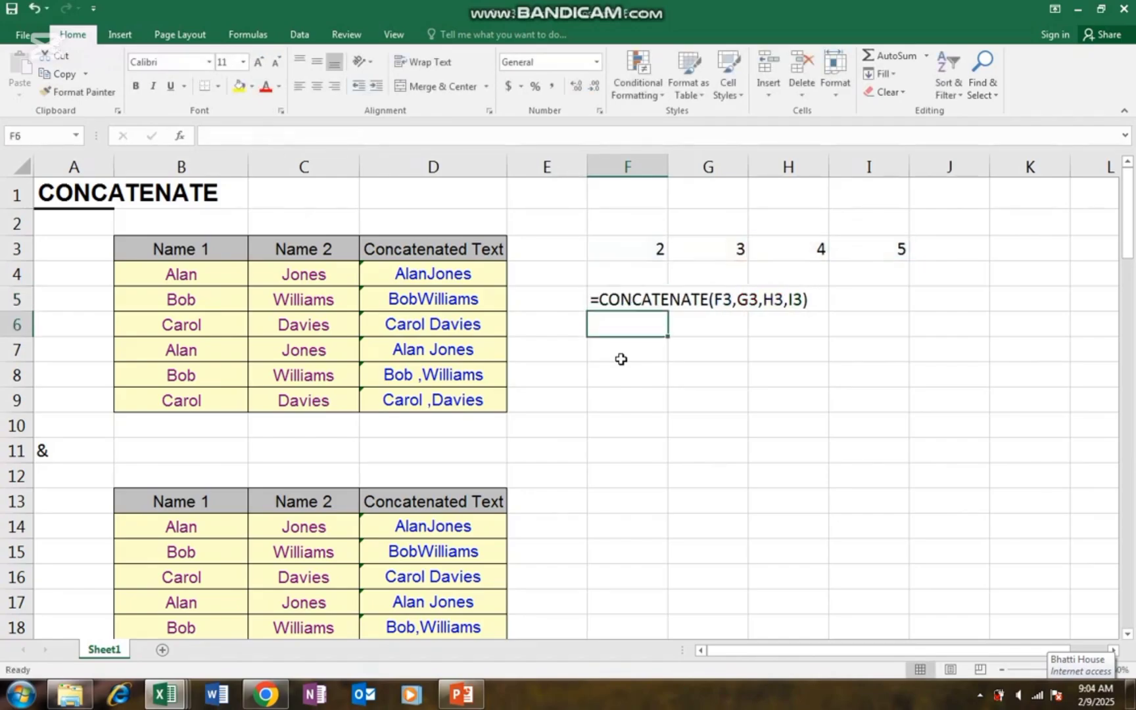
type("=")
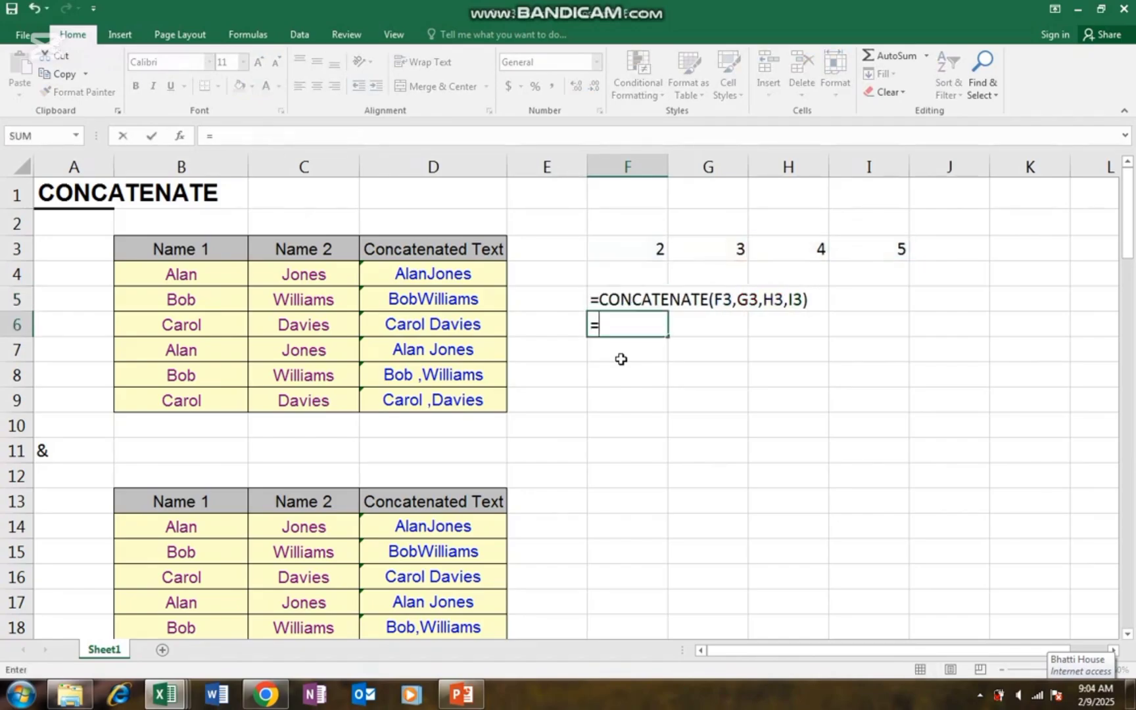
key("Up")
key("Up")
key("Up")
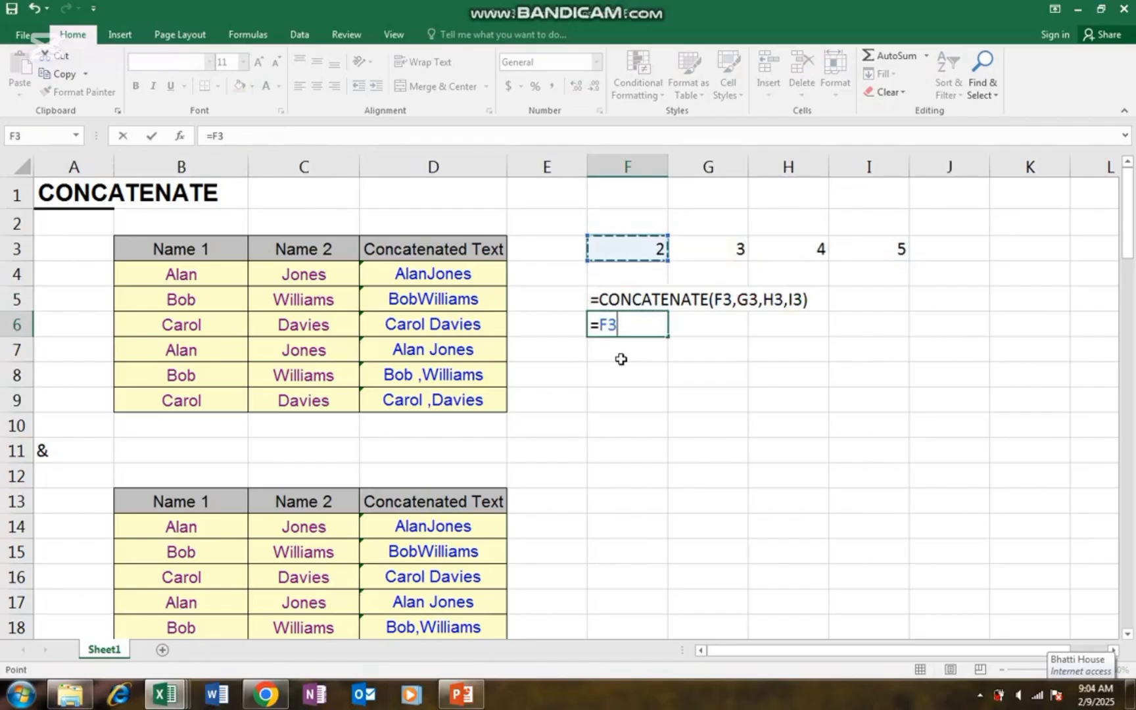
type("&")
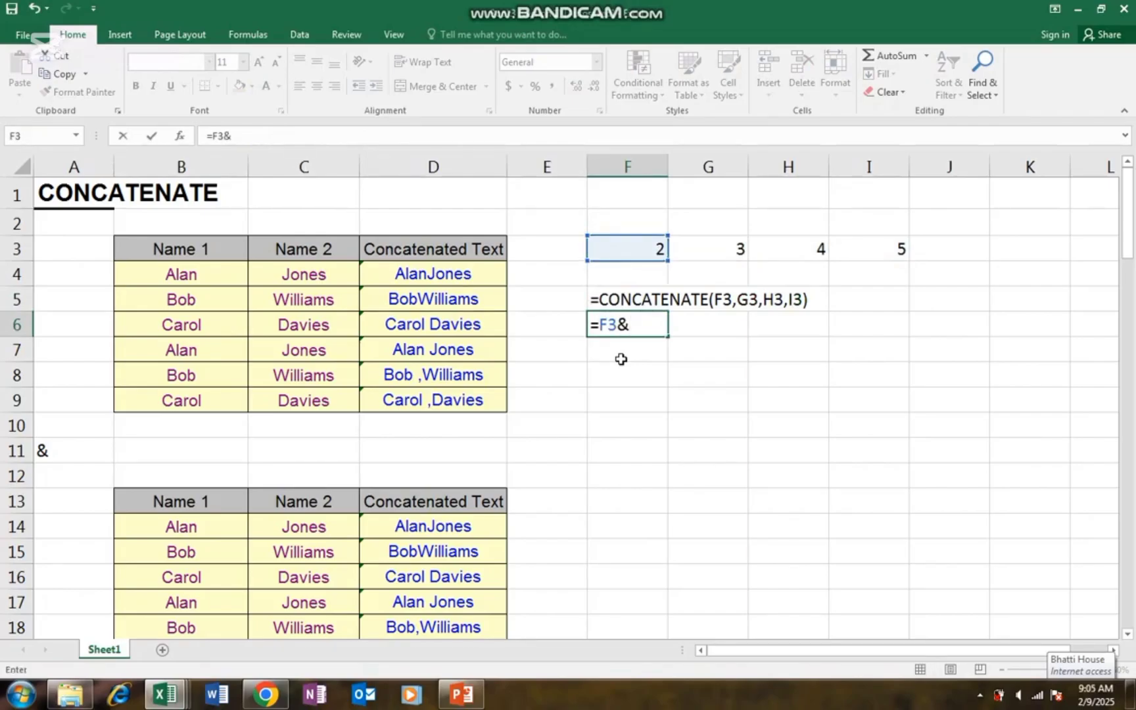
key("Right")
key("Right")
key("Up")
key("Up")
key("Up")
key("Left")
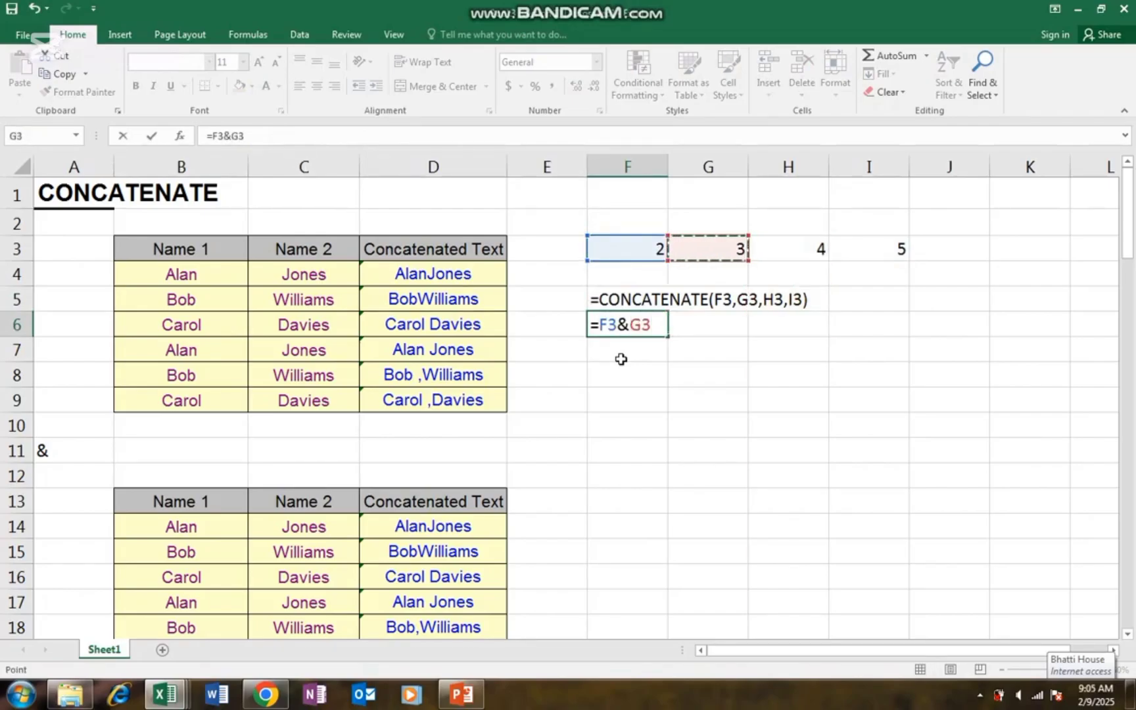
- Extend F6's formula to =F3&G3&H3&I3 and confirm it
type("&")
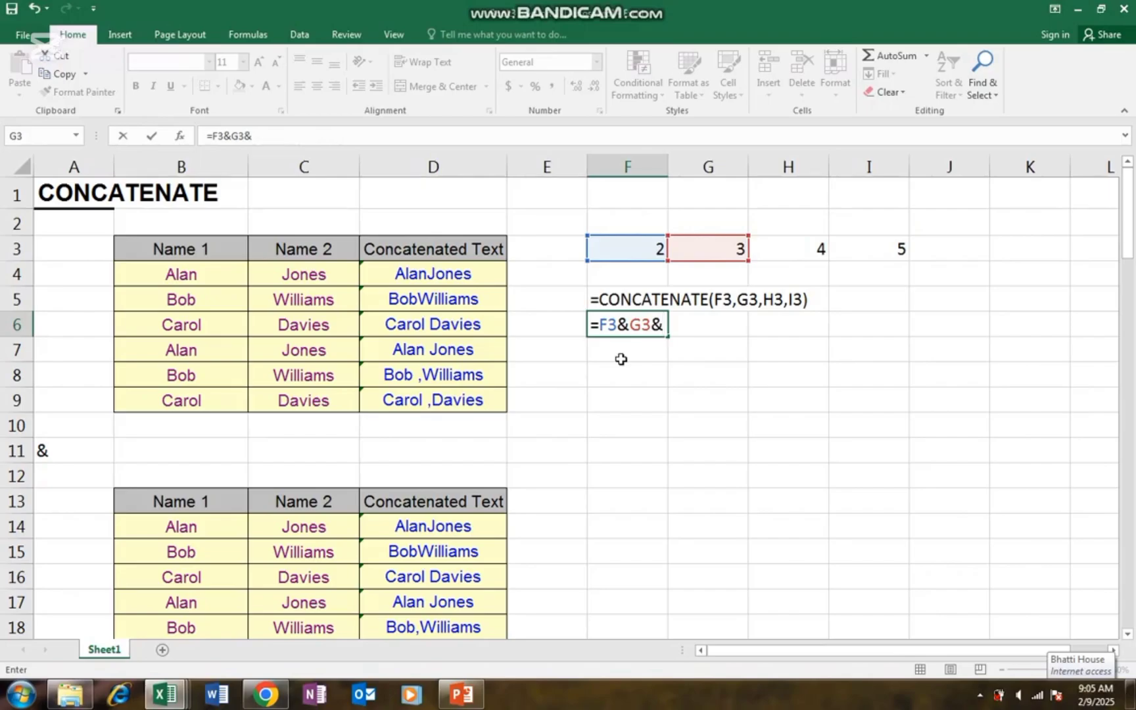
key("Right")
key("Right")
key("Up")
key("Up")
key("Up")
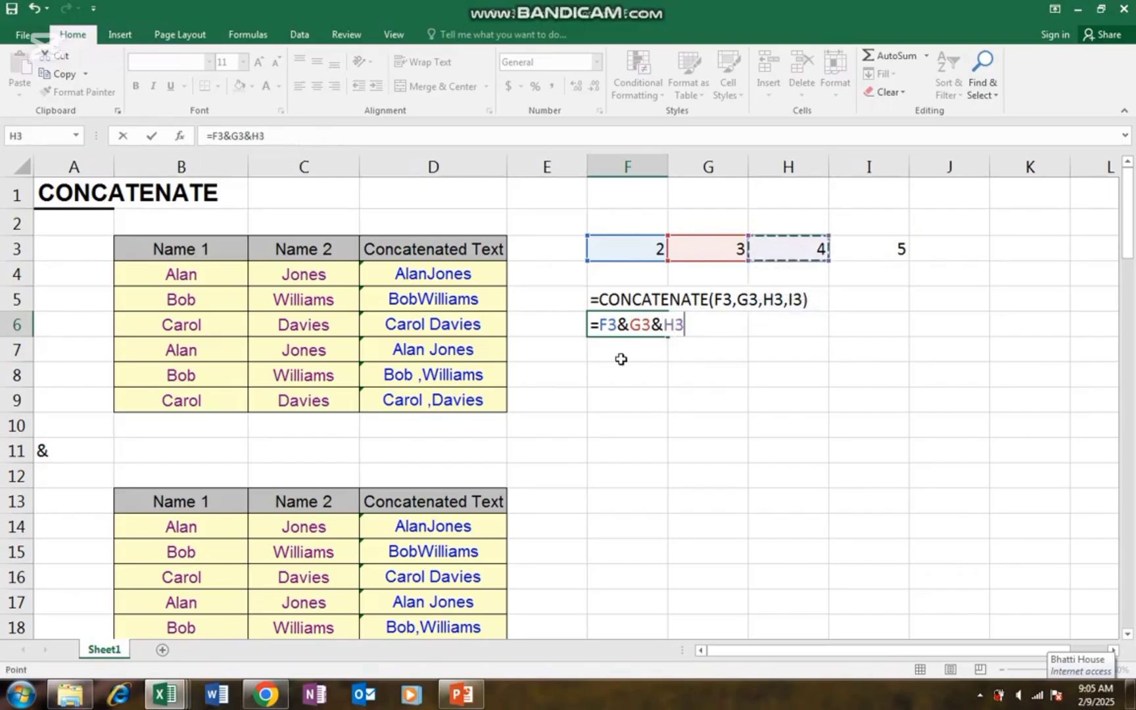
type("&")
key("Right")
key("Right")
key("Right")
key("Up")
key("Up")
key("Up")
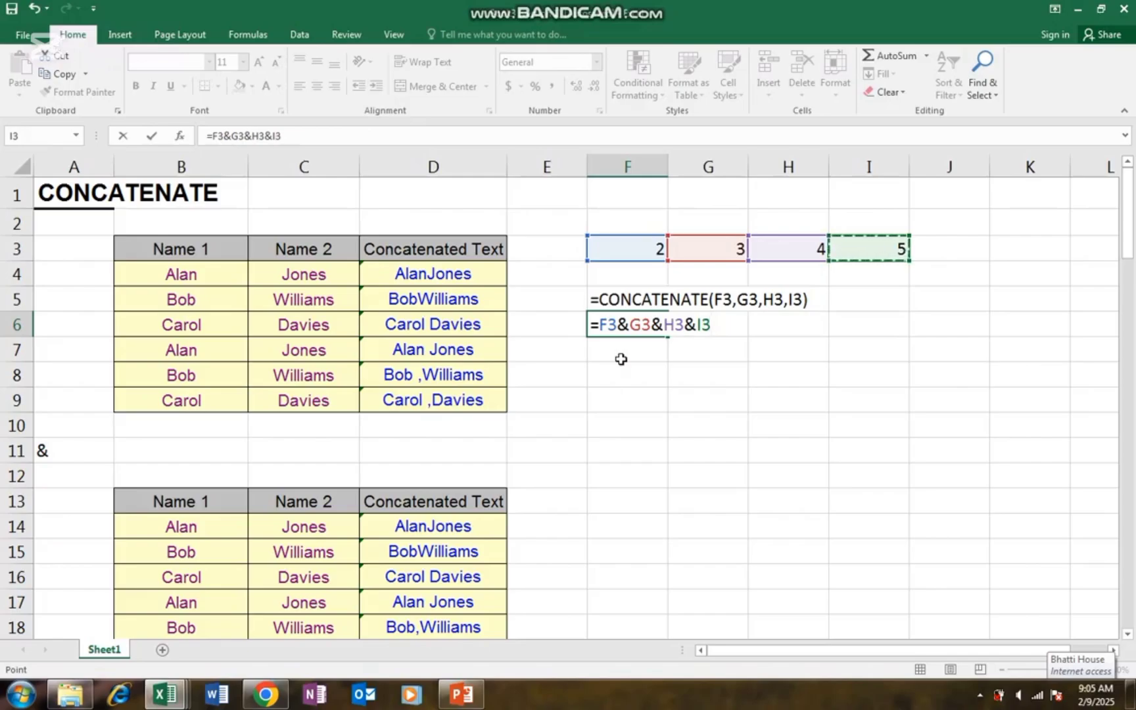
key("Return")
key("Up")
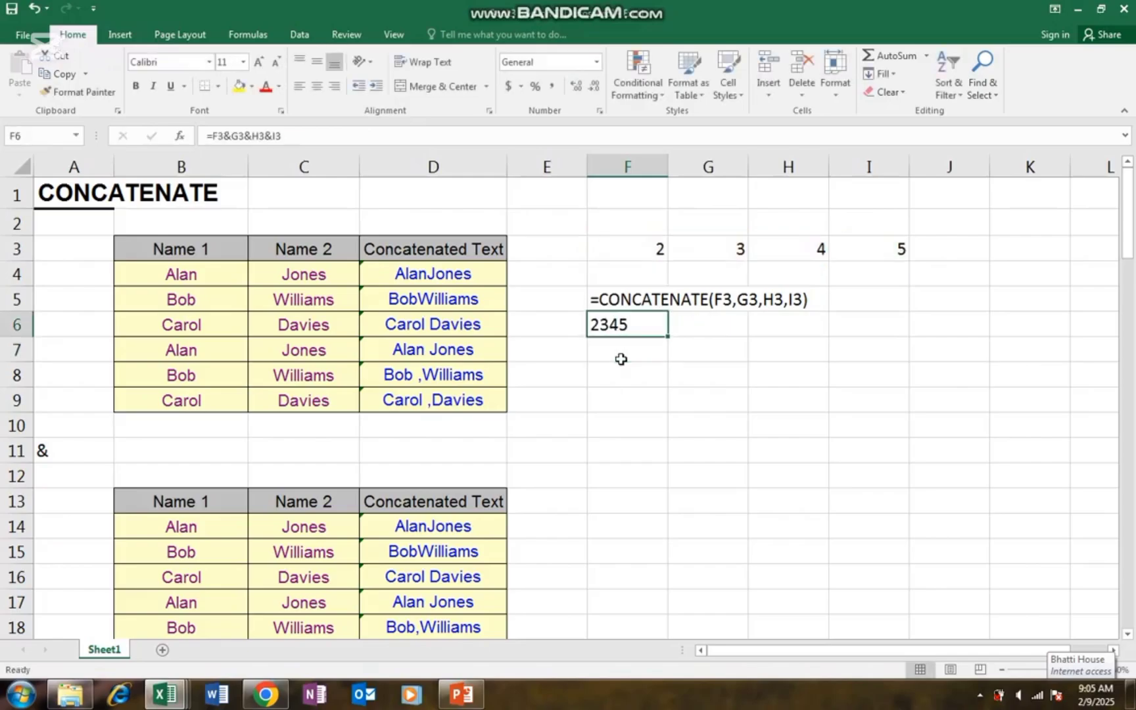
- Make F6 display its formula text, then move toward the empty columns on the right
key("F2")
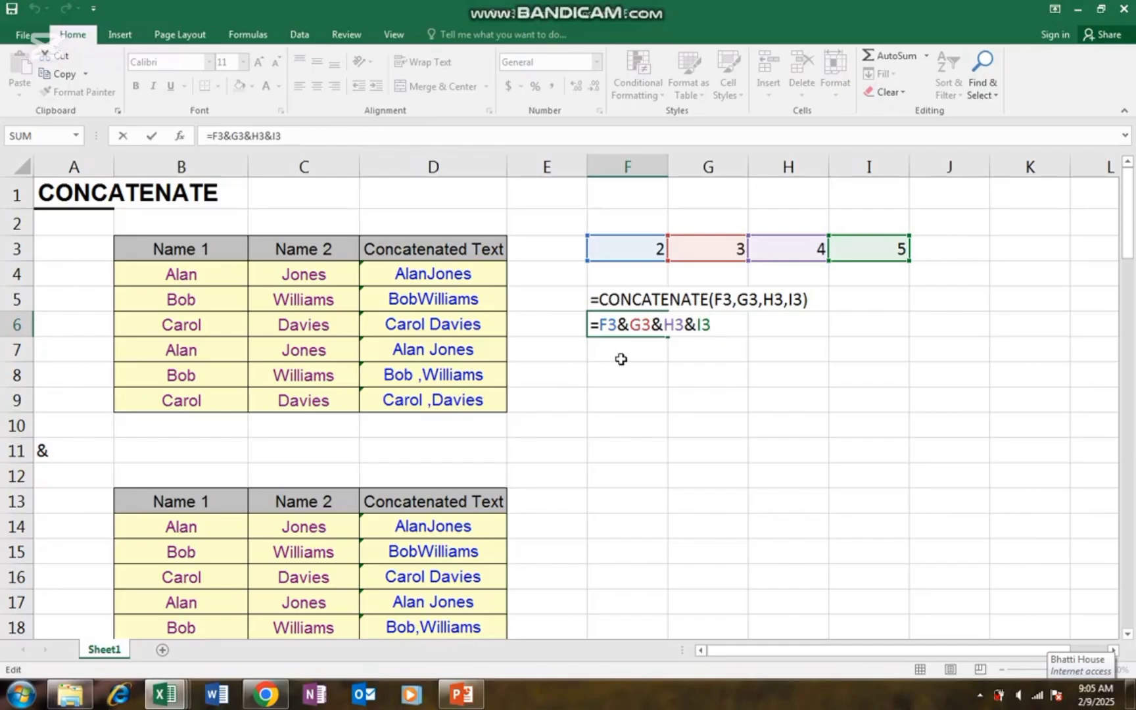
key("Home")
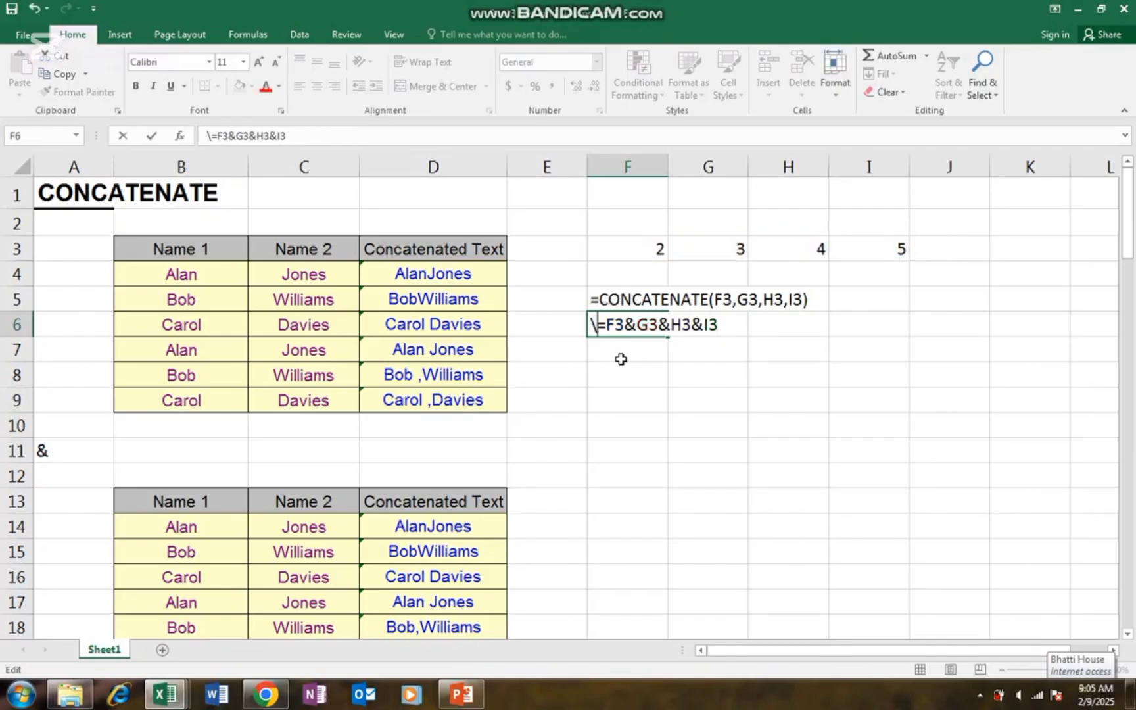
key("Escape")
key("Down")
key("Down")
key("Down")
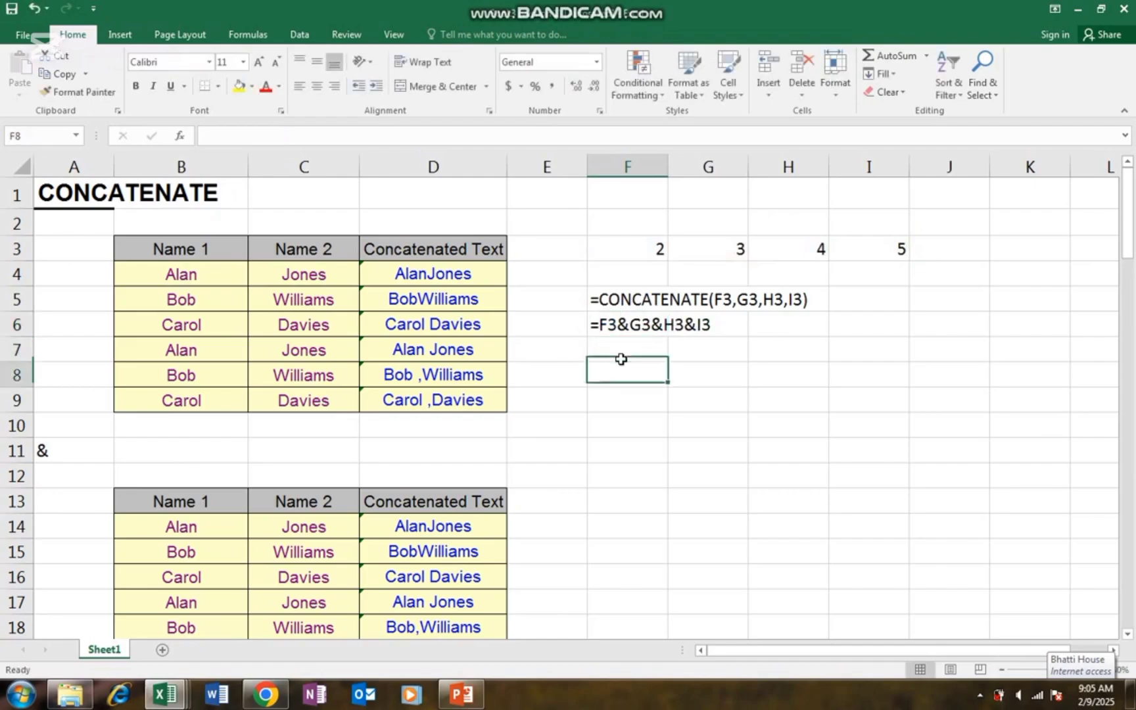
key("Right")
key("Right")
key("Right")
key("Right")
key("Right")
key("Right")
key("Right")
key("Right")
key("Right")
key("Right")
key("Right")
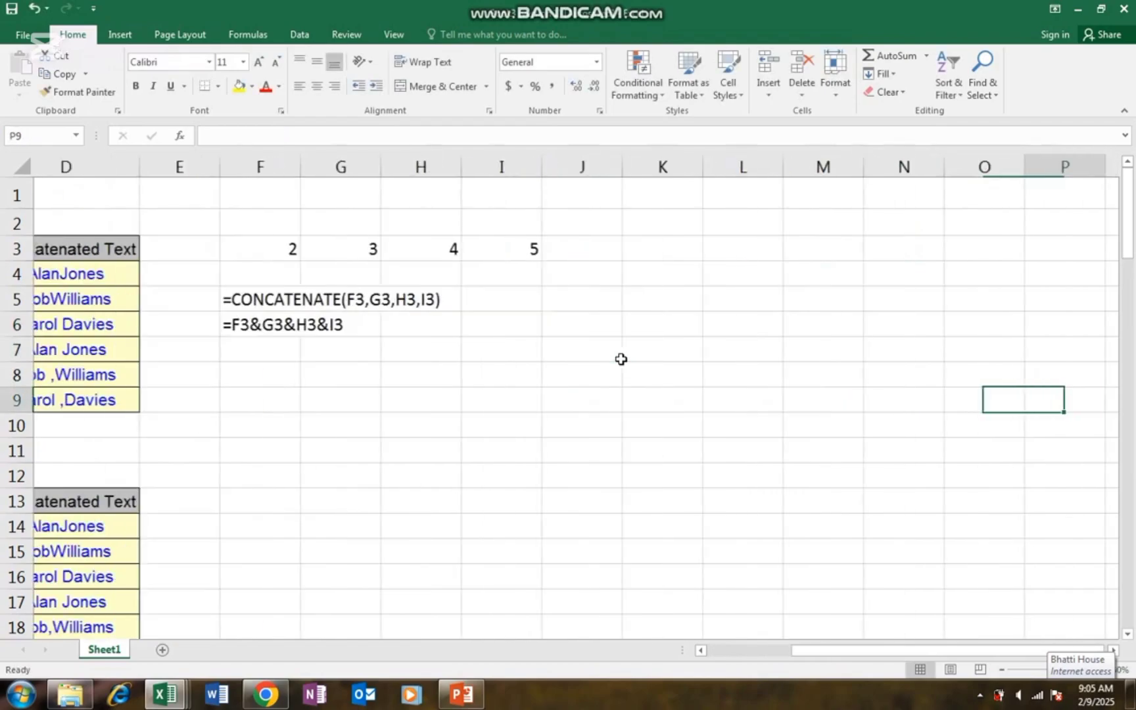
key("Right")
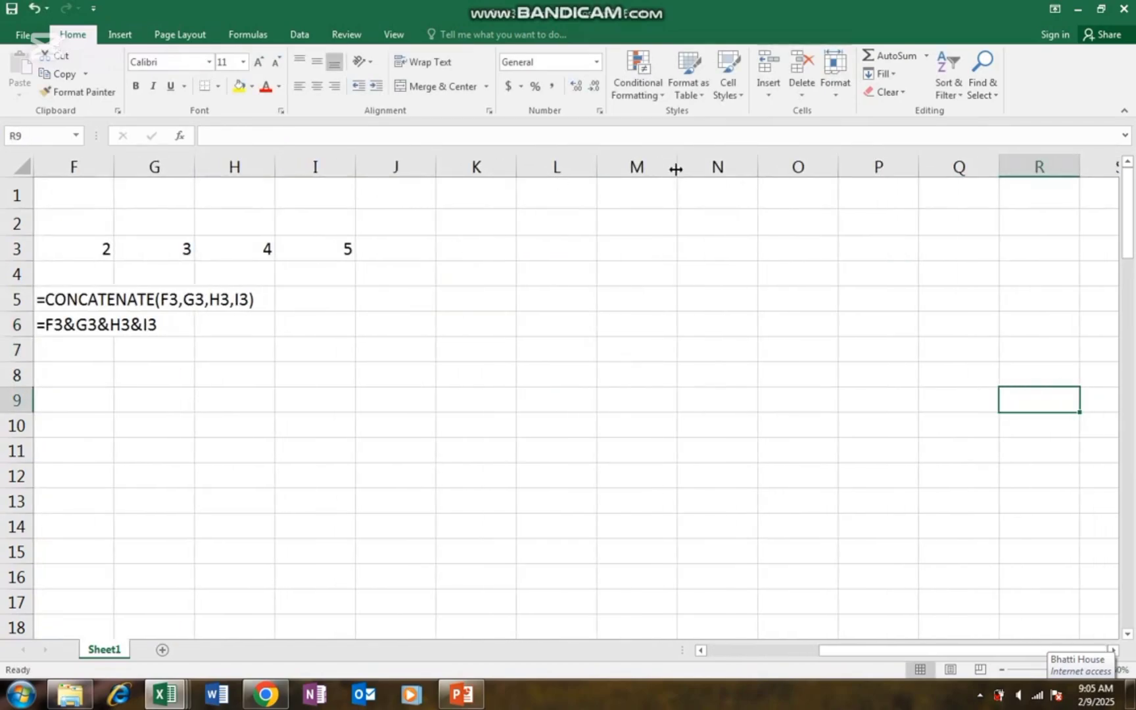
- Widen column M and enter the phone number in M2, losing its leading zero
left_click_drag(685, 172, 858, 171)
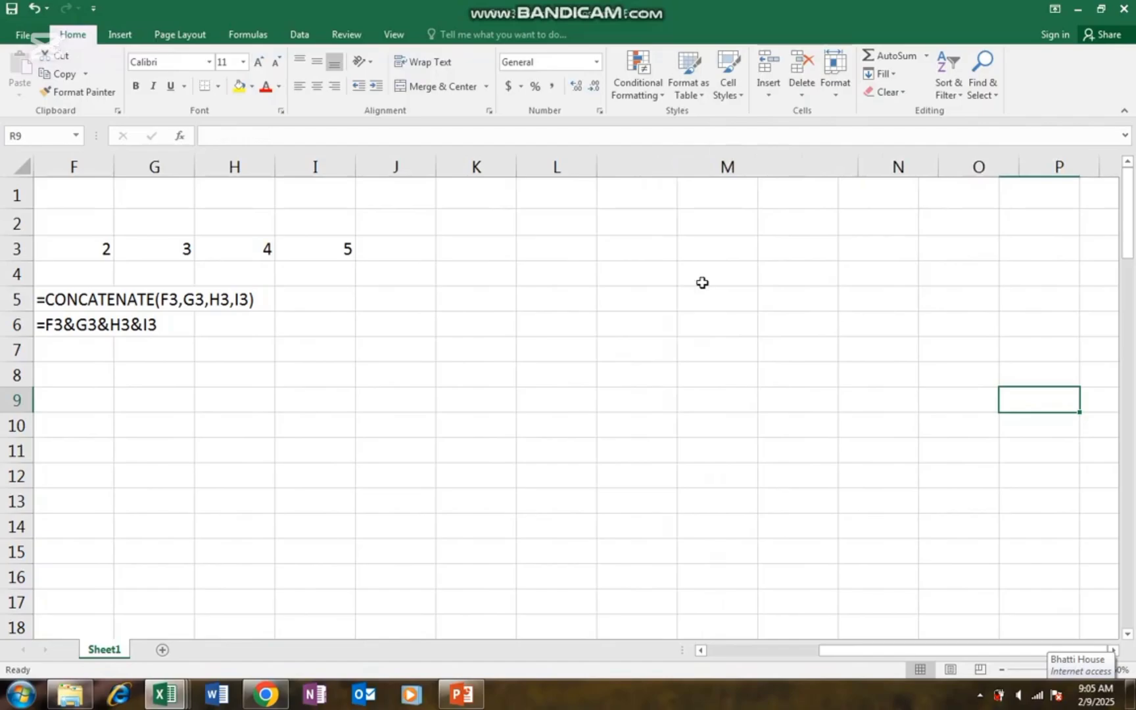
left_click(627, 217)
type("0300")
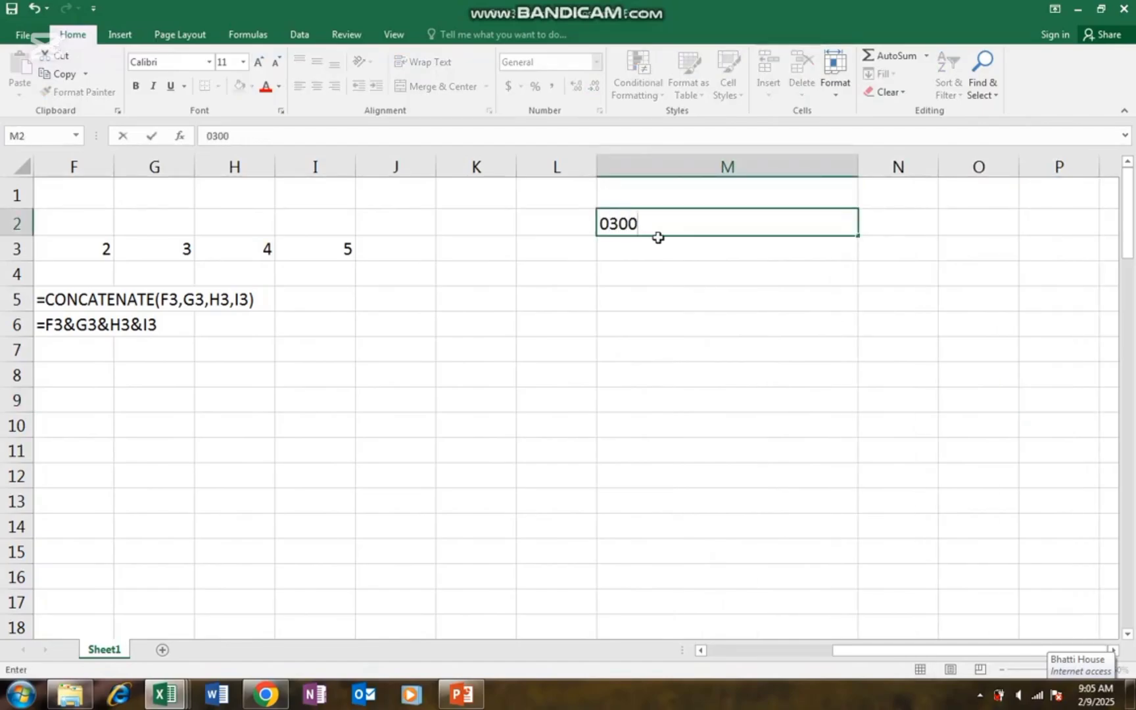
type("12345")
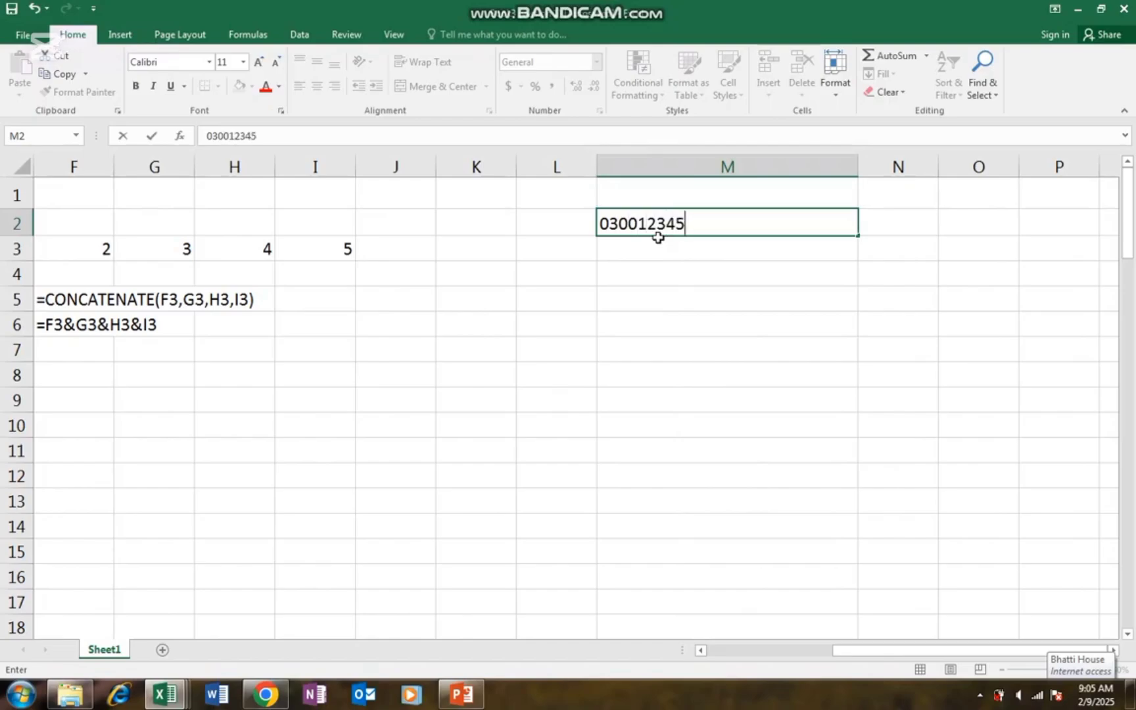
type("67")
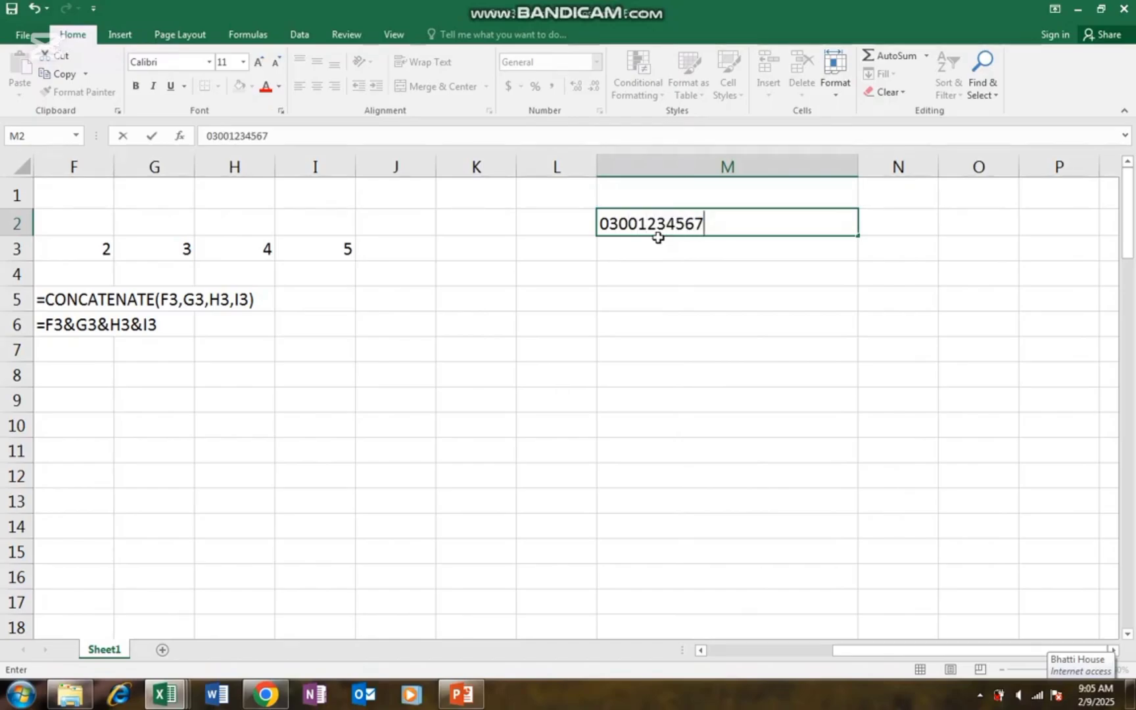
key("Return")
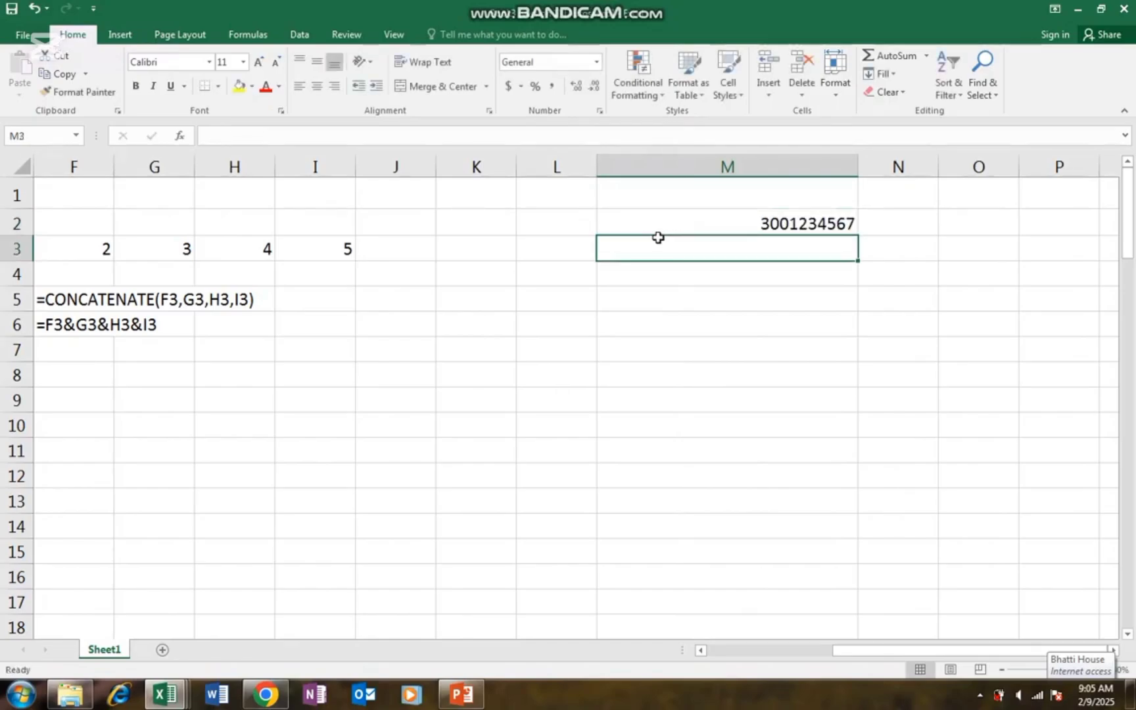
key("Up")
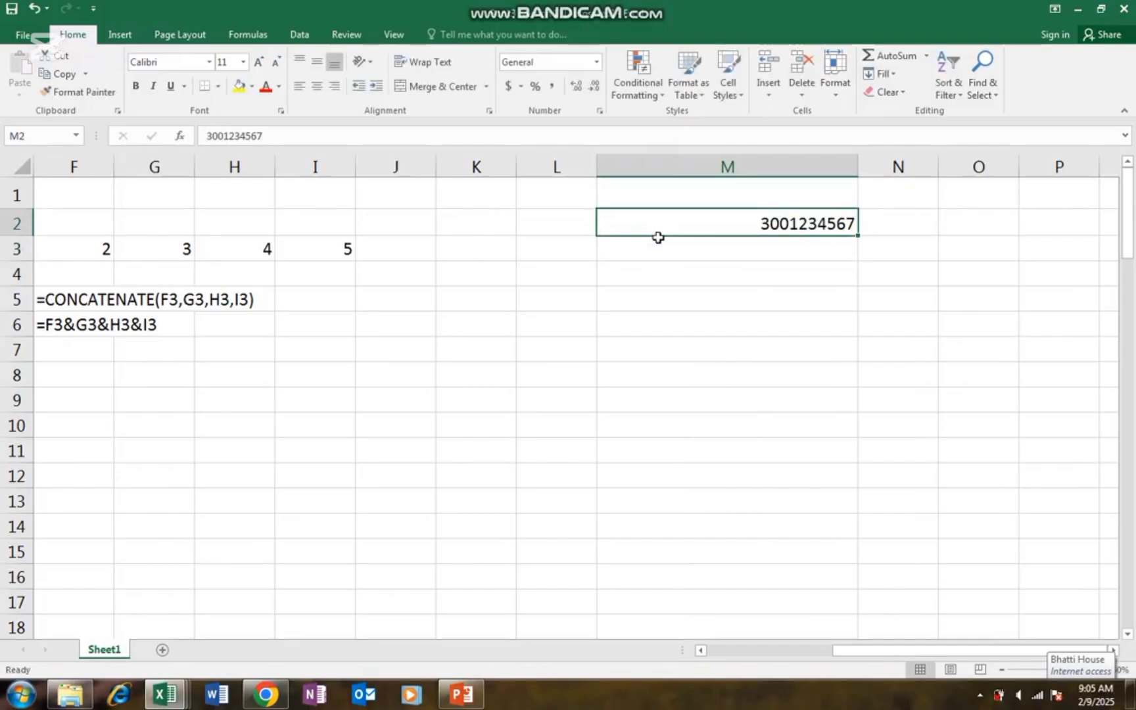
- Enter 0 in L2 beside the phone number
key("Left")
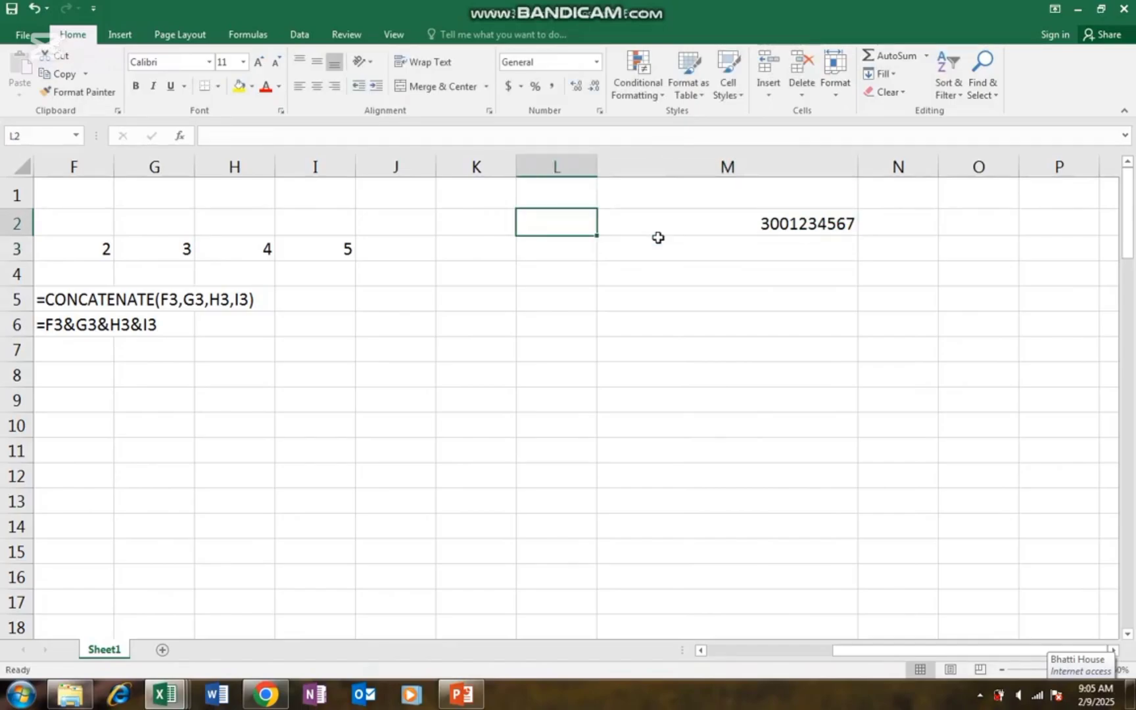
type("0")
key("Return")
key("Right")
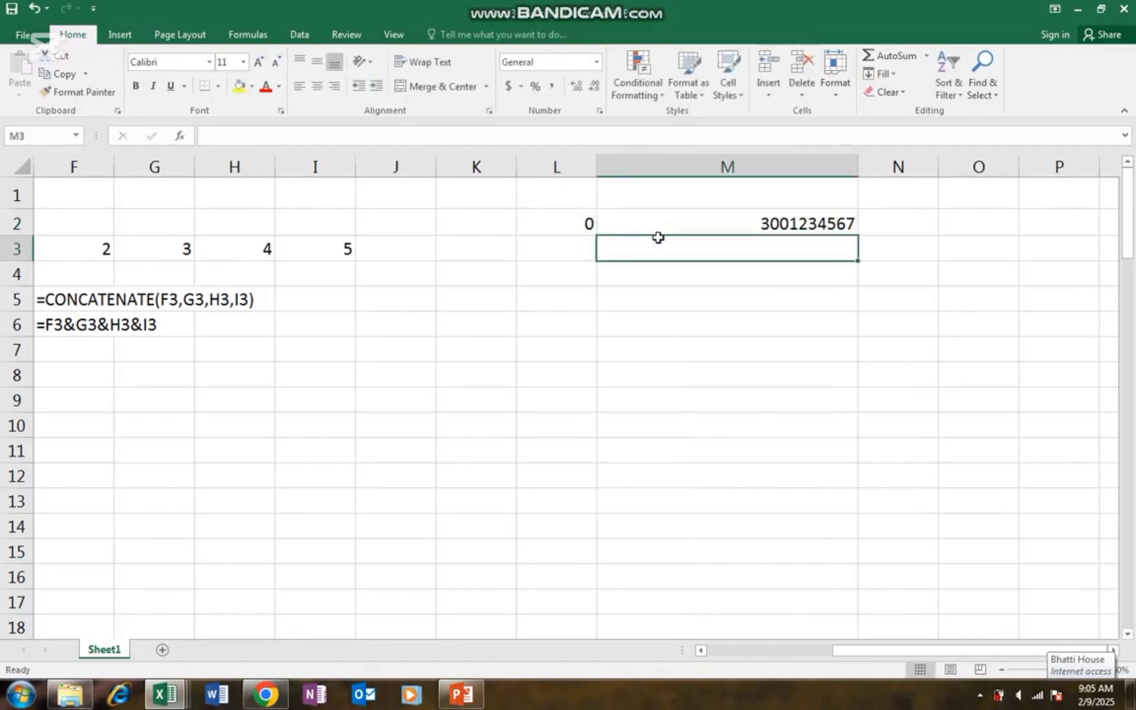
key("Left")
key("Up")
key("Down")
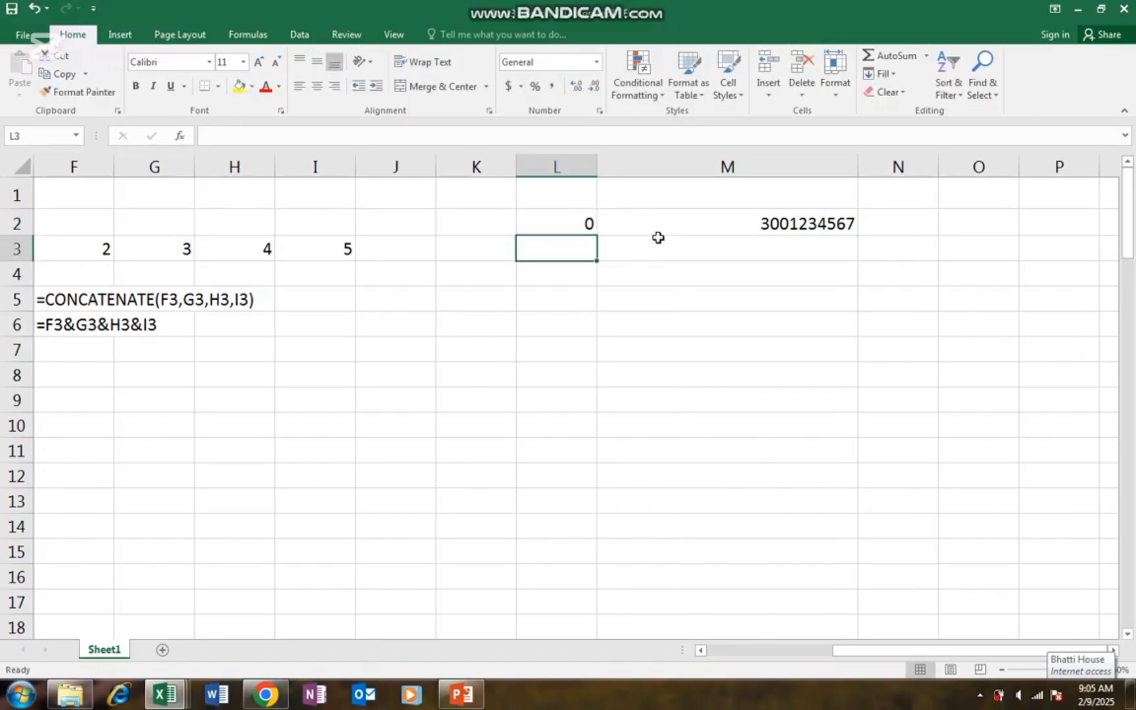
- Enter =CONCATENATE(L2,M2) in M3 to show the number with its leading 0
left_click(658, 237)
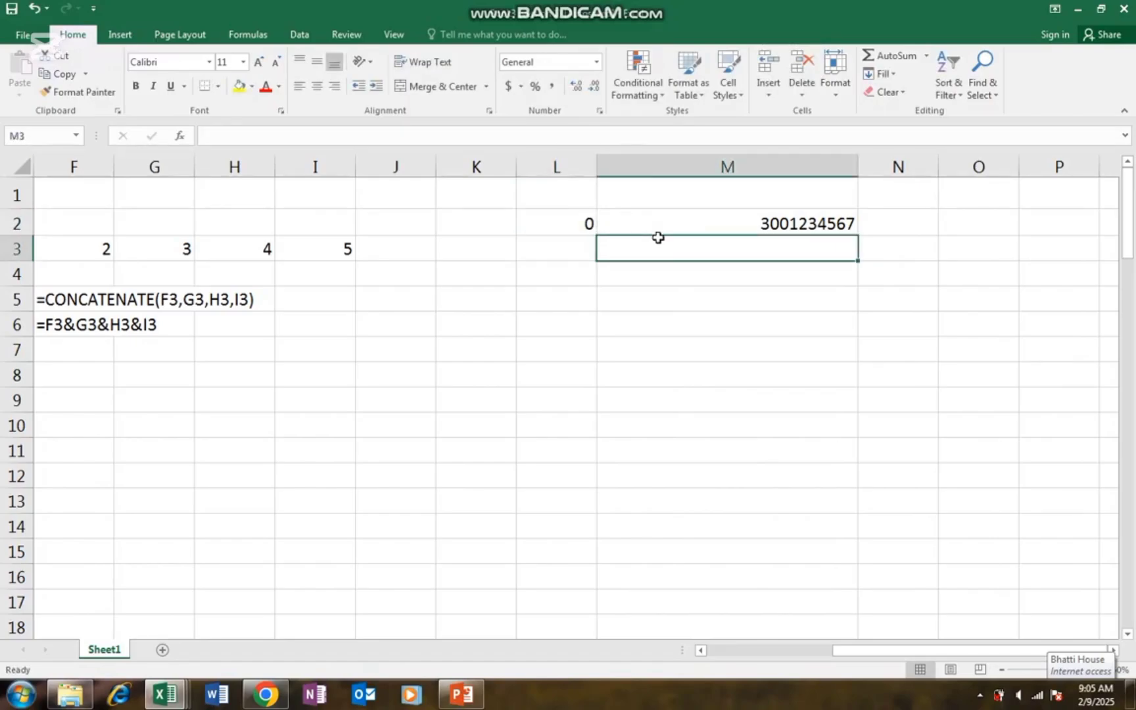
type("=con")
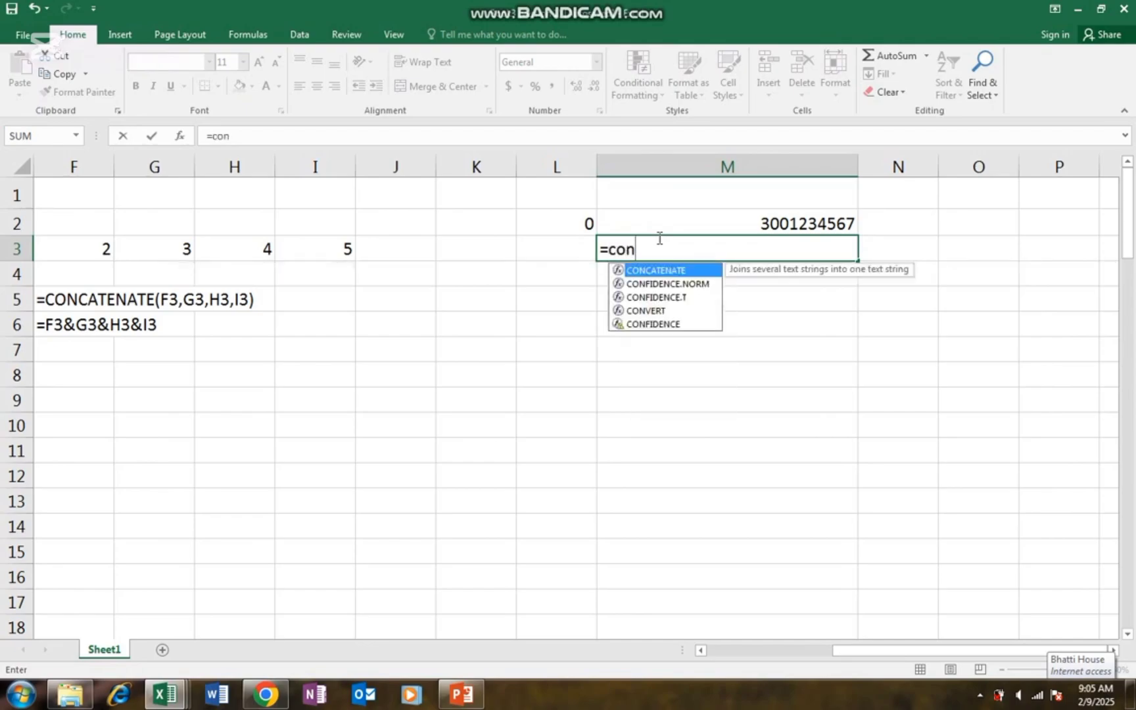
key("Tab")
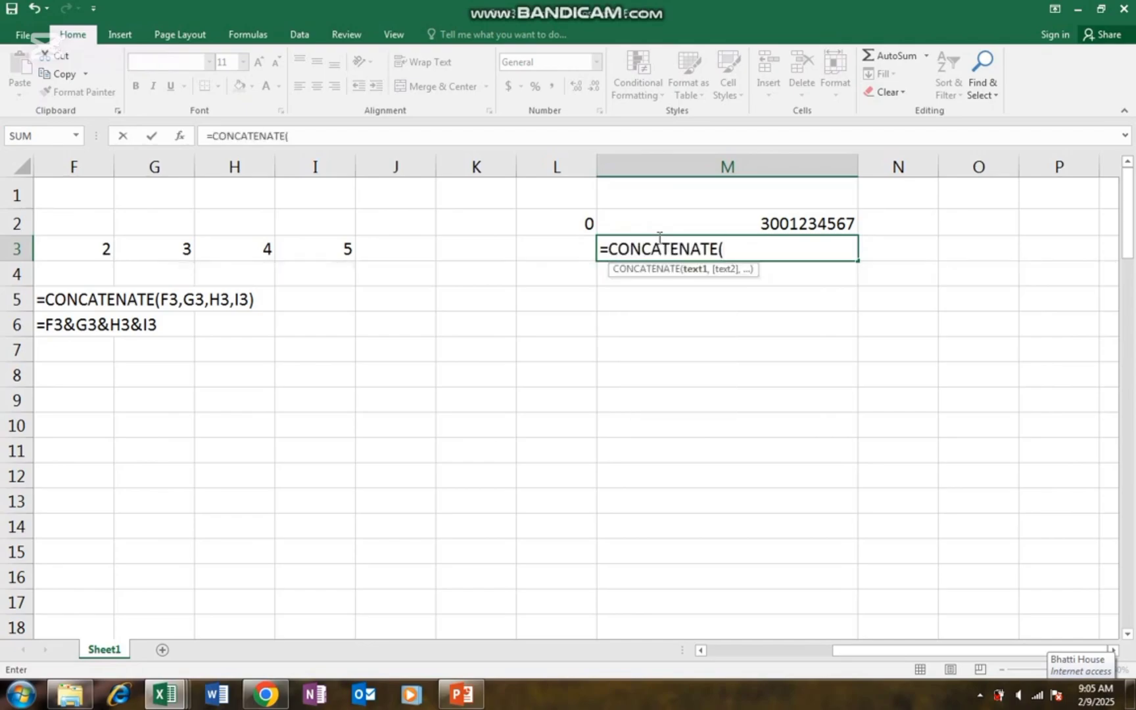
key("Left")
key("Up")
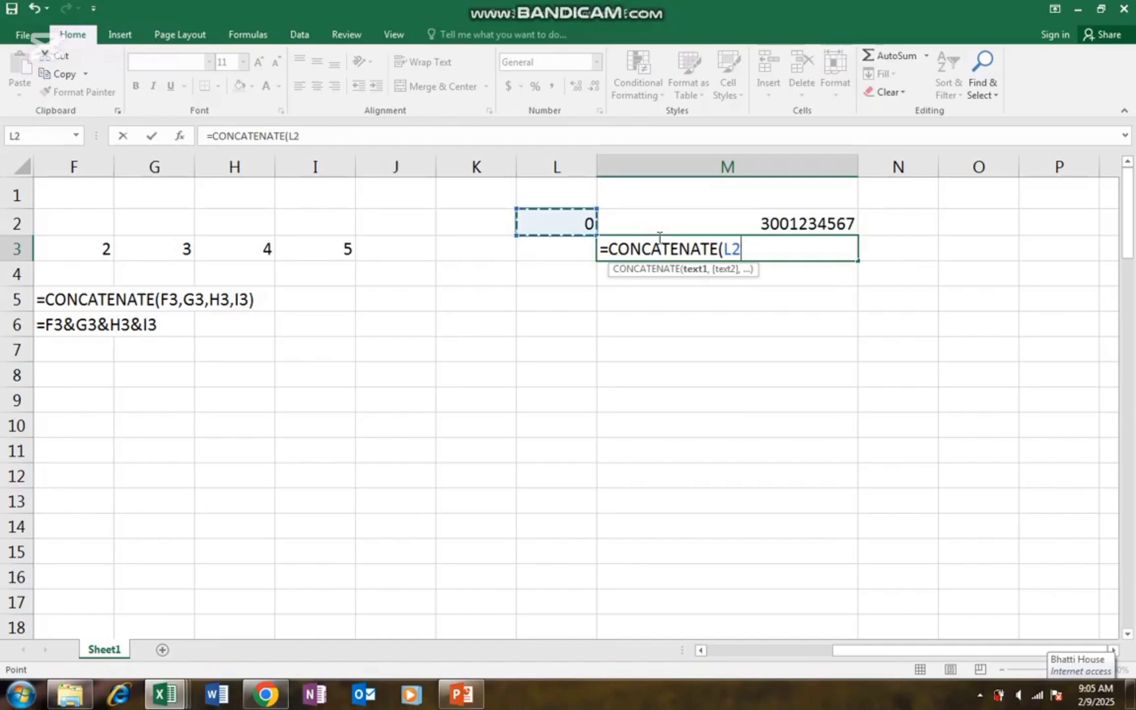
type(",")
key("Right")
key("Up")
key("Left")
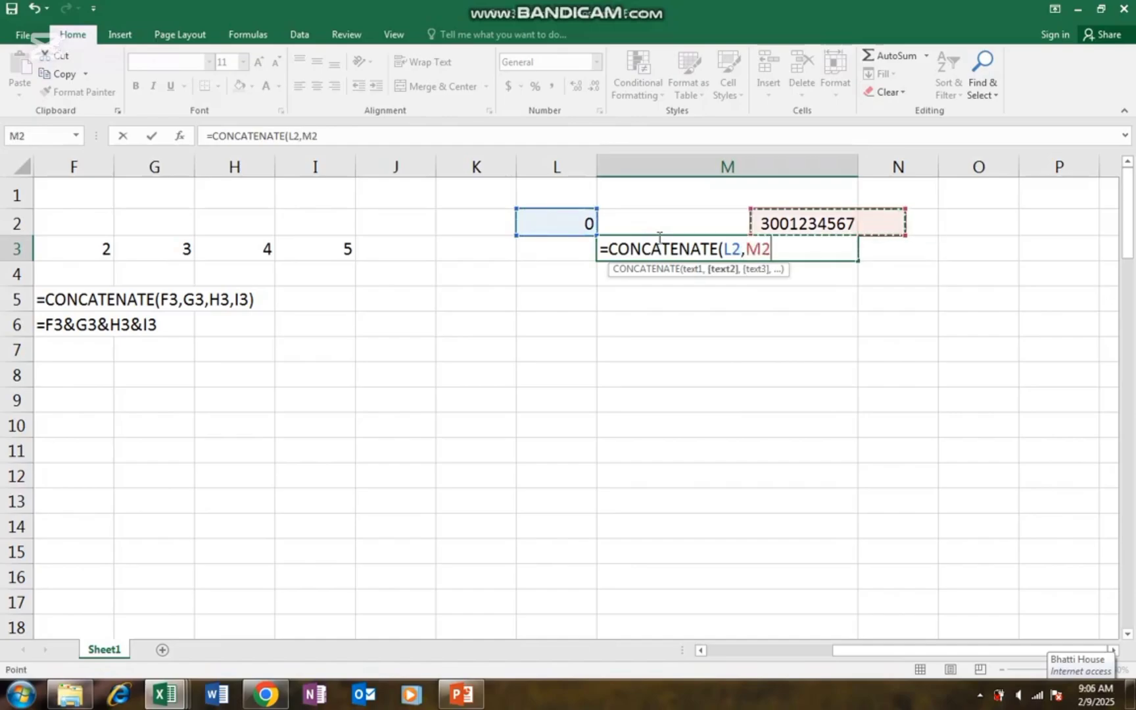
type(")")
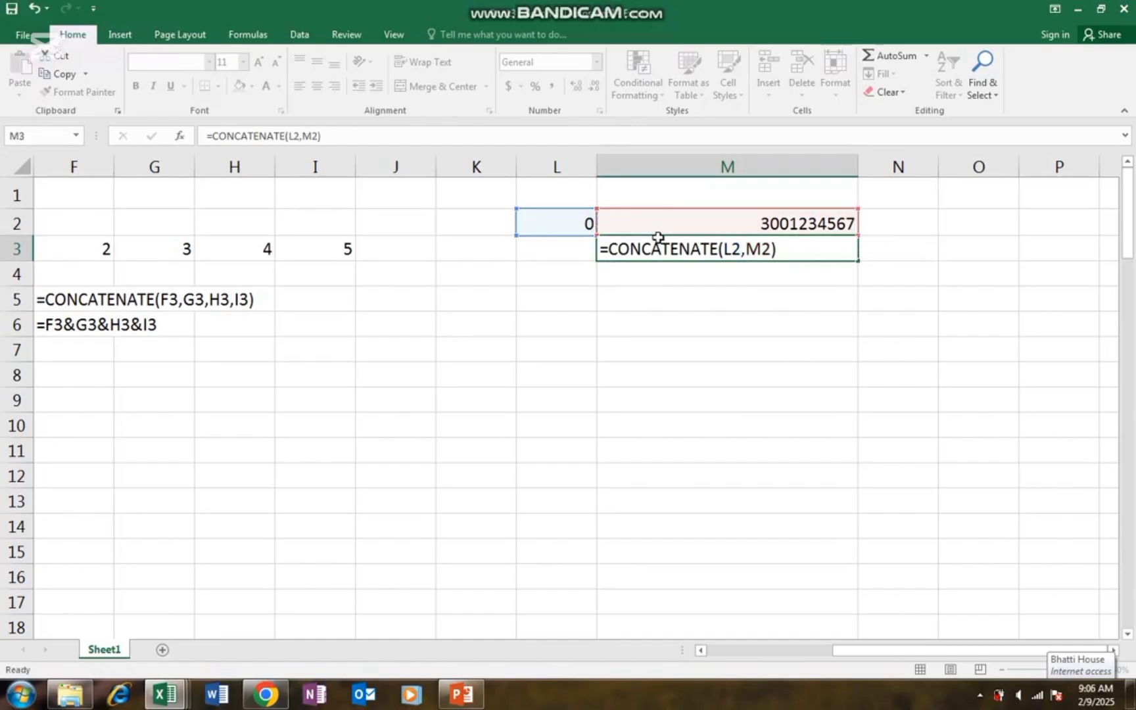
key("Return")
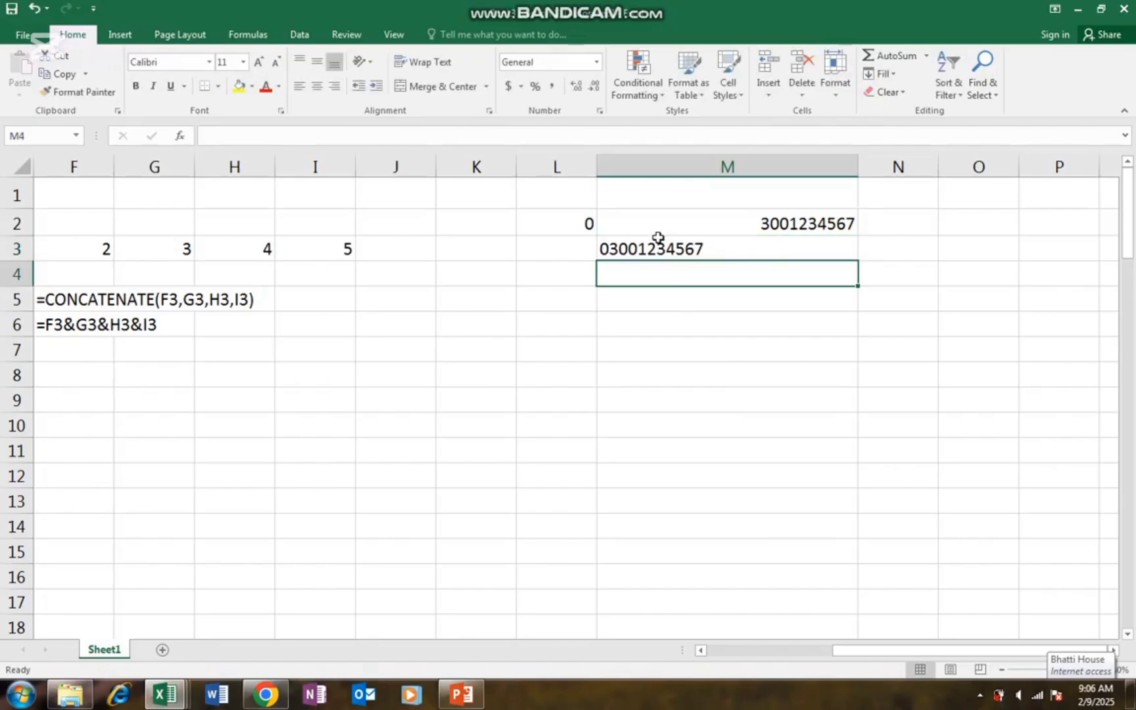
key("Up")
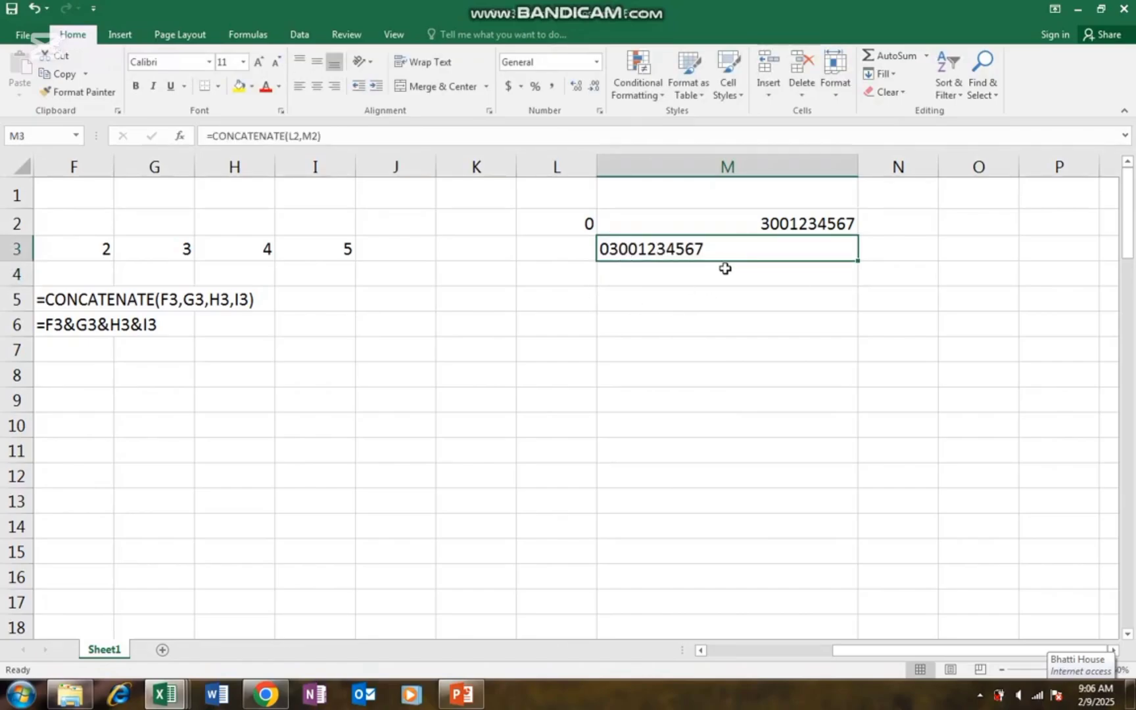
- Enter =L2&M2 in M4 for the same zero-prefixed phone number
left_click(690, 279)
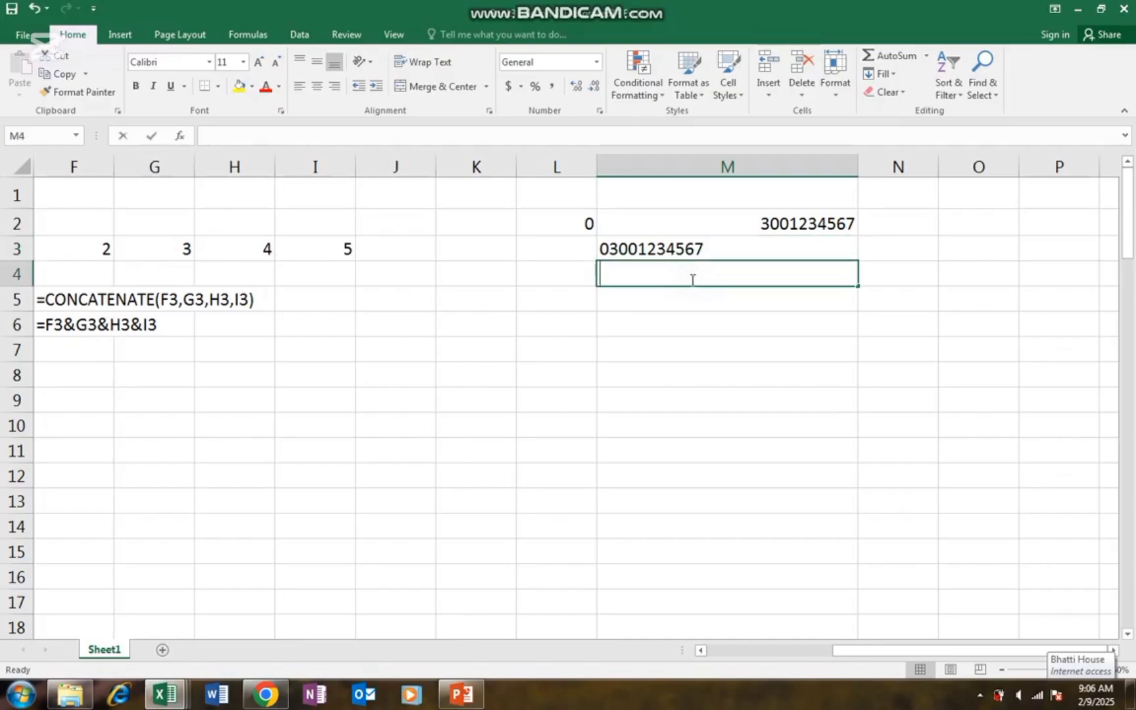
type("=")
key("Left")
key("Up")
key("Up")
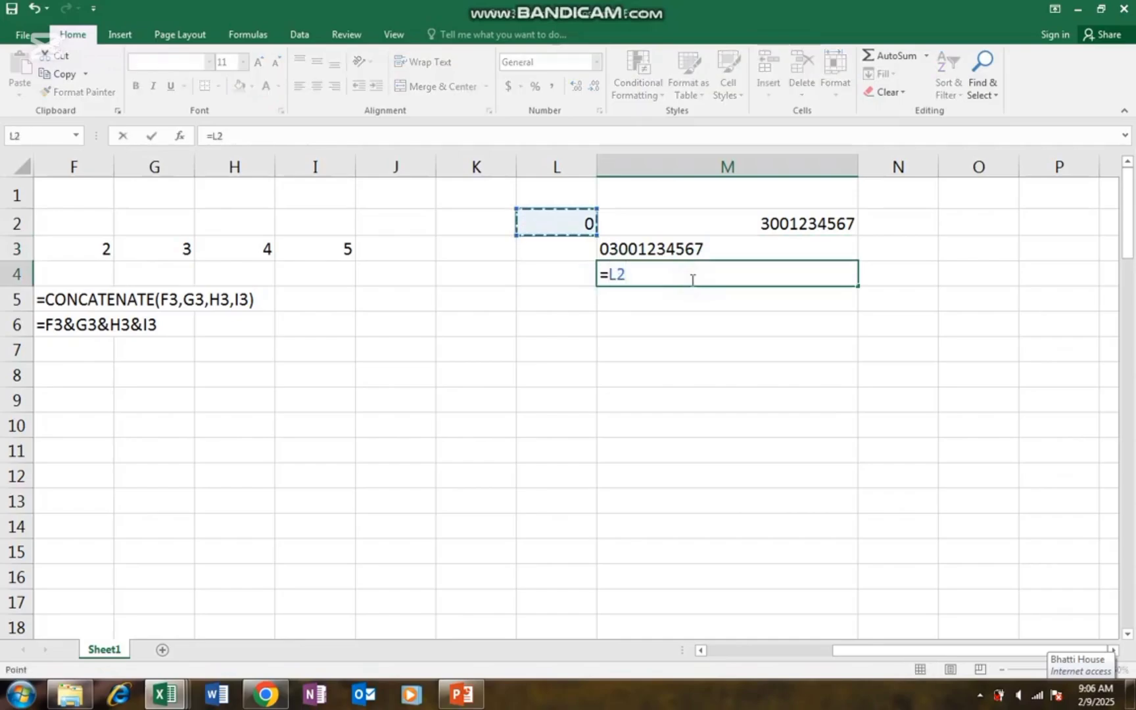
type("&")
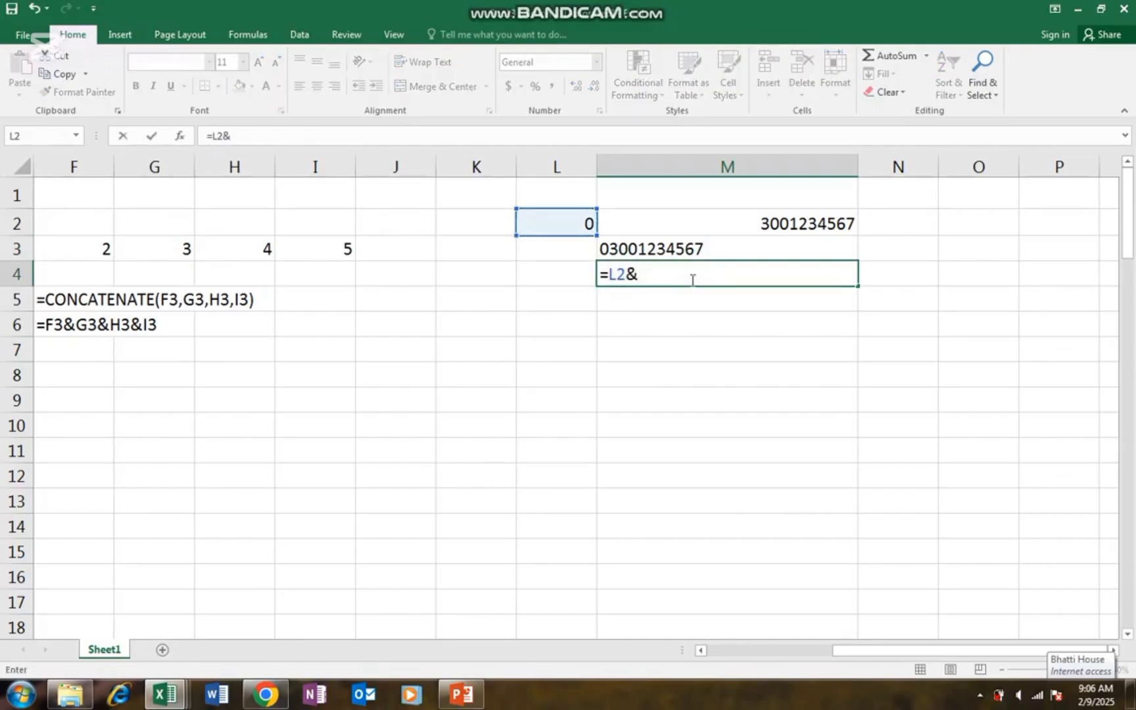
key("Up")
key("Up")
key("Return")
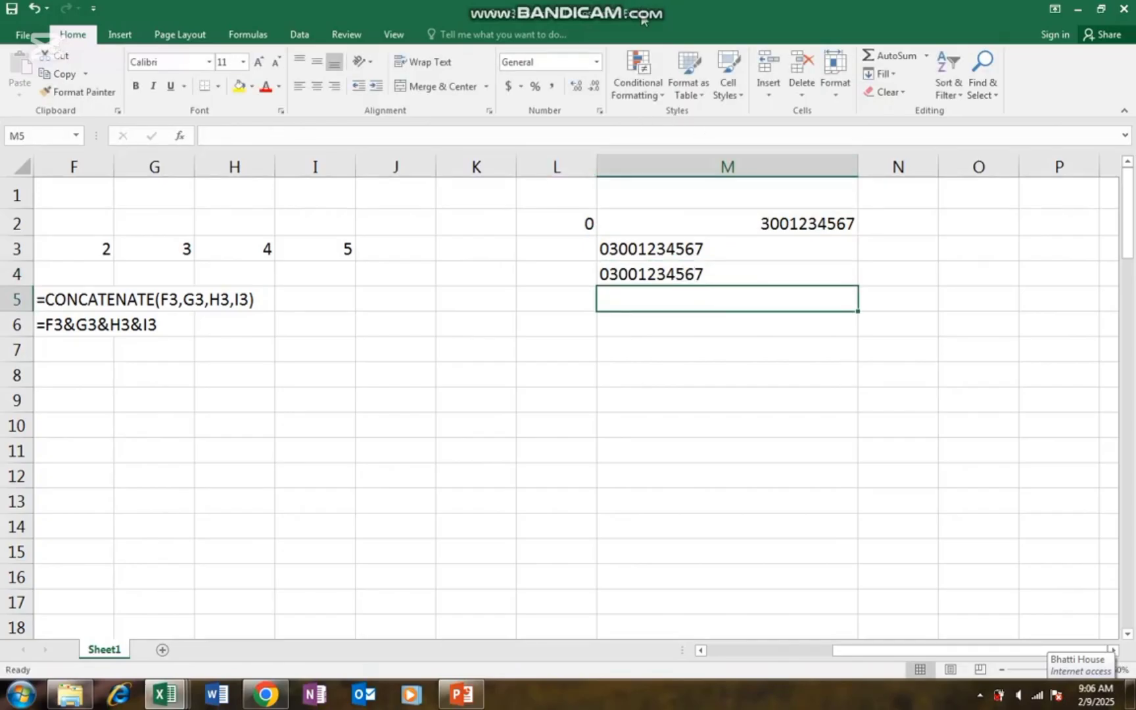
mouse_move(646, 6)
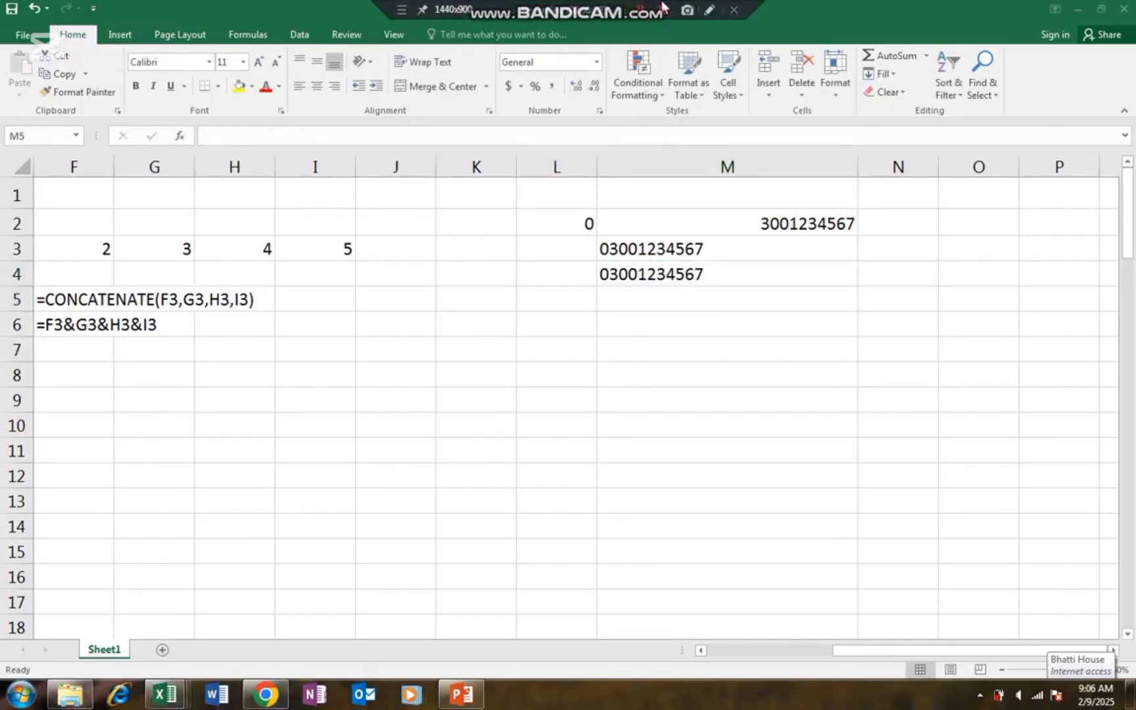